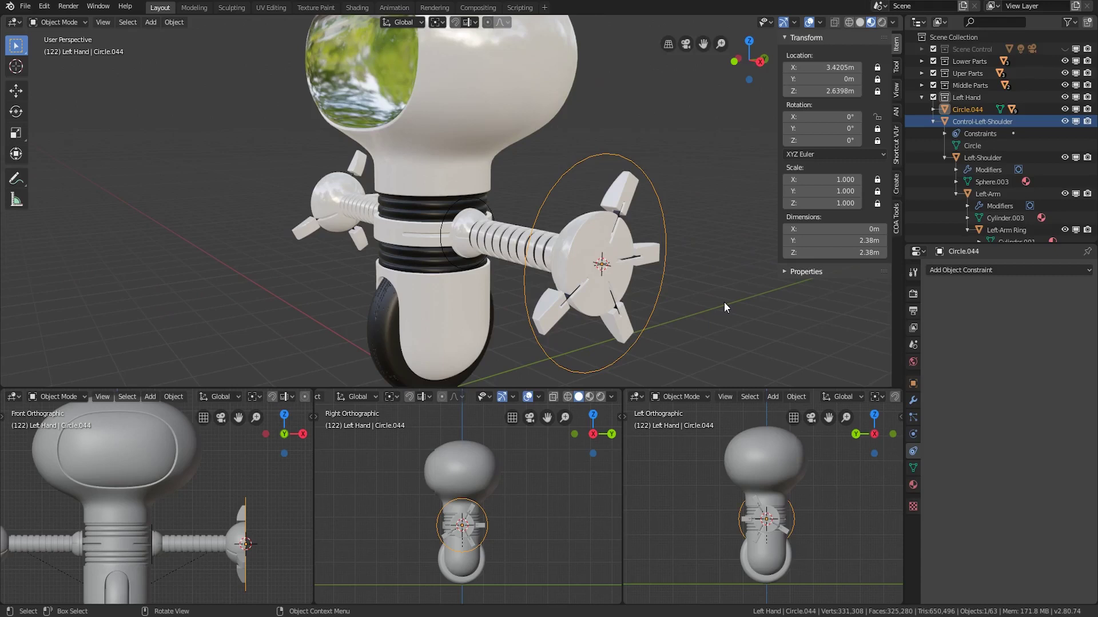
Zoom in, select the Left-Finger3 slot piece and isolate it in Local View (Numpad /)
click(724, 302)
scroll(714, 251, up, 2)
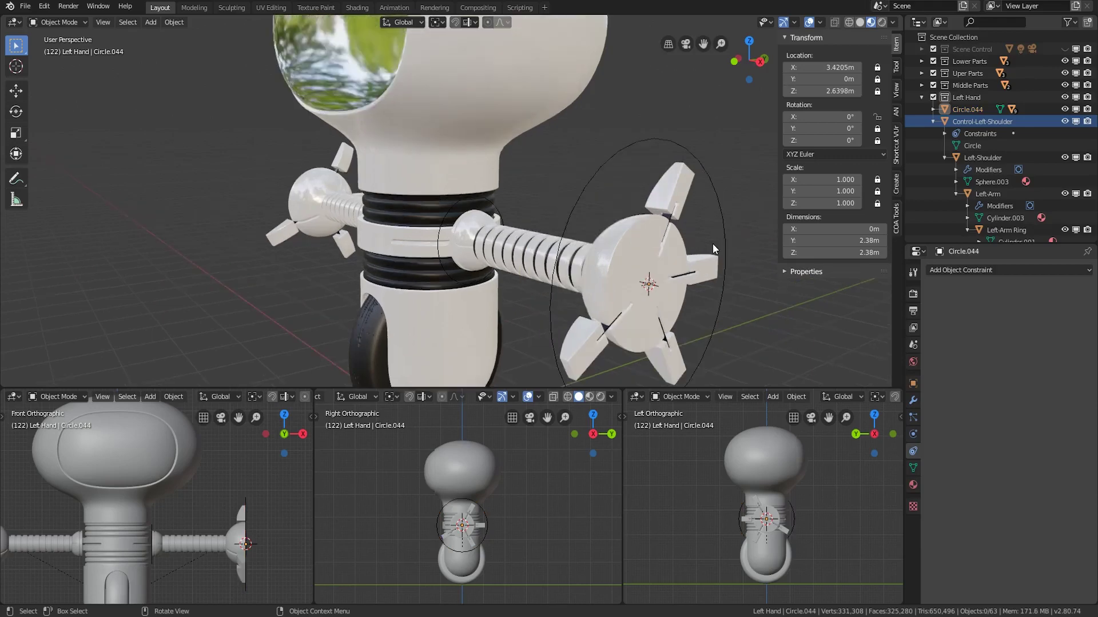
alt+drag(773, 320, 721, 316)
scroll(510, 297, up, 2)
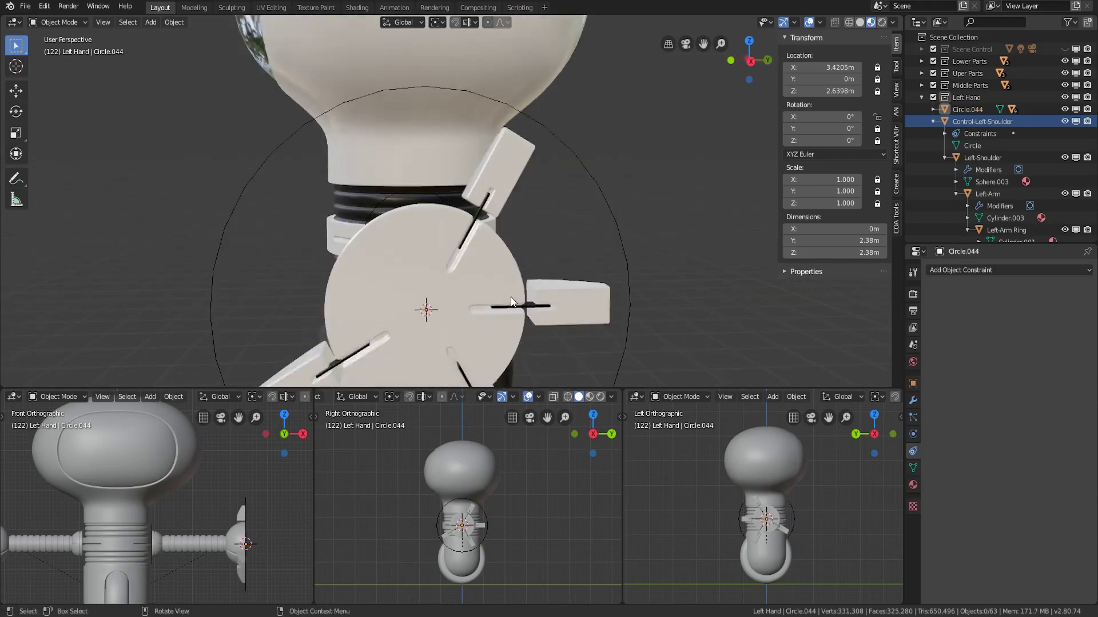
scroll(548, 317, up, 2)
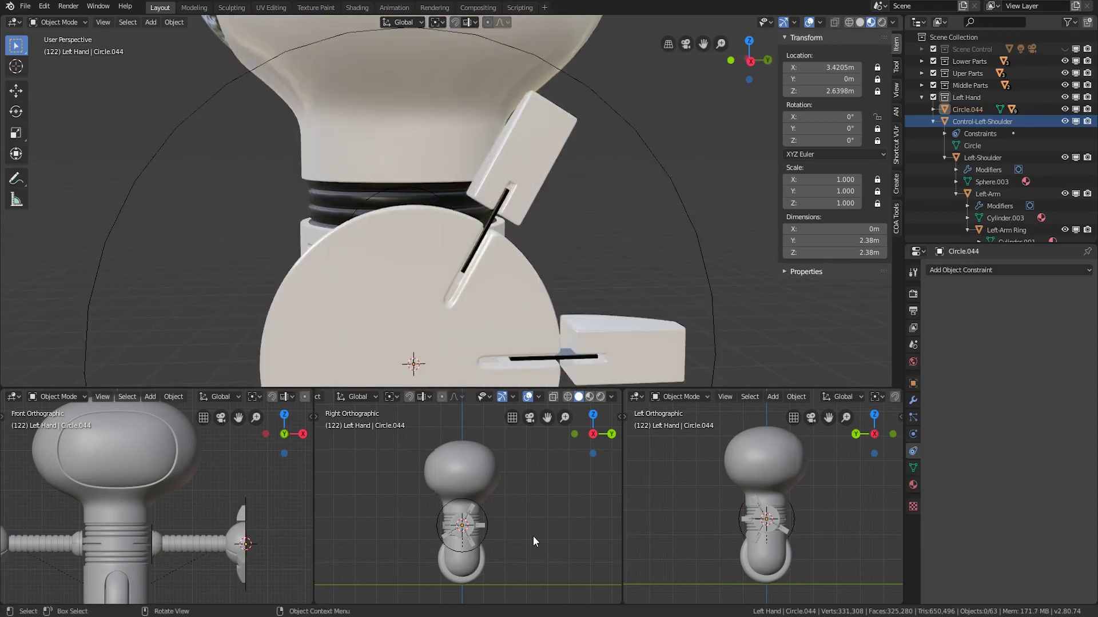
click(570, 358)
alt+drag(570, 359, 564, 323)
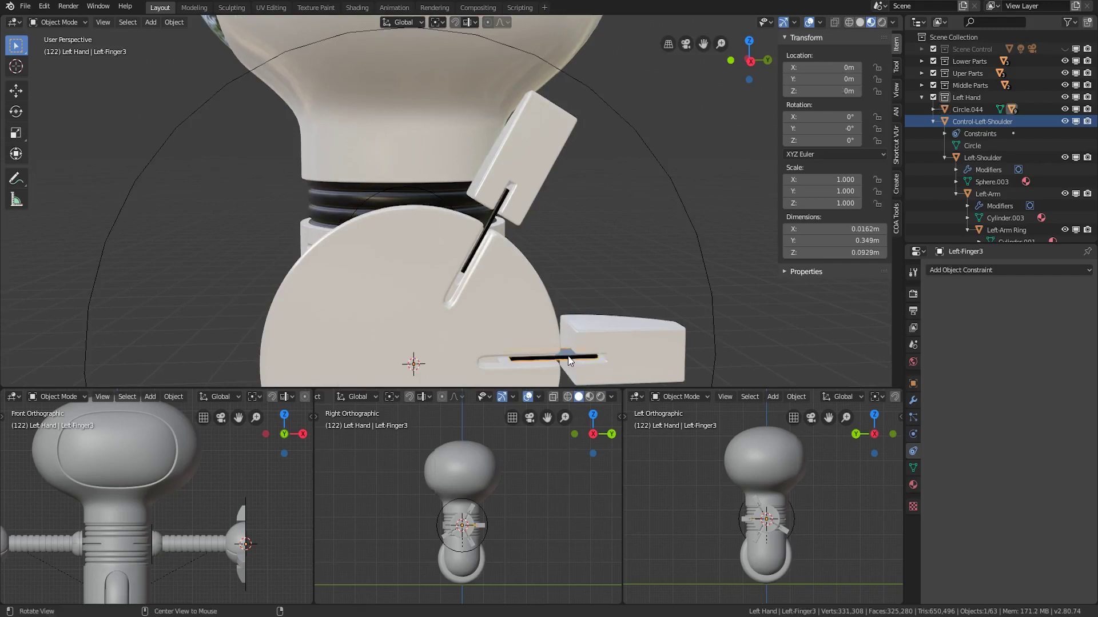
key(KP_Divide)
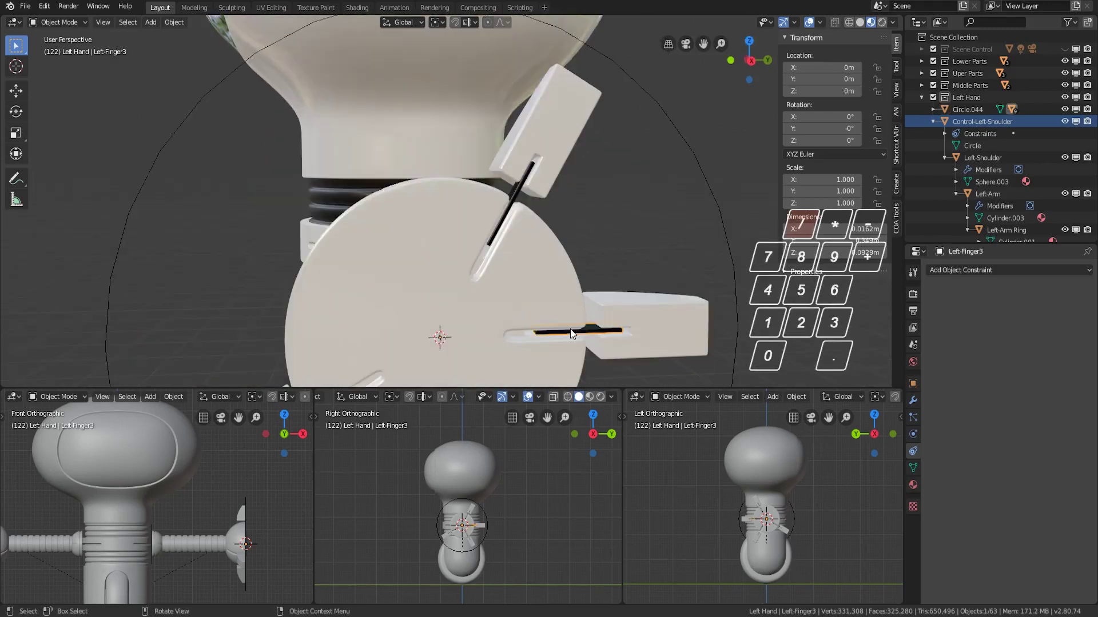
middle_drag(545, 327, 558, 363)
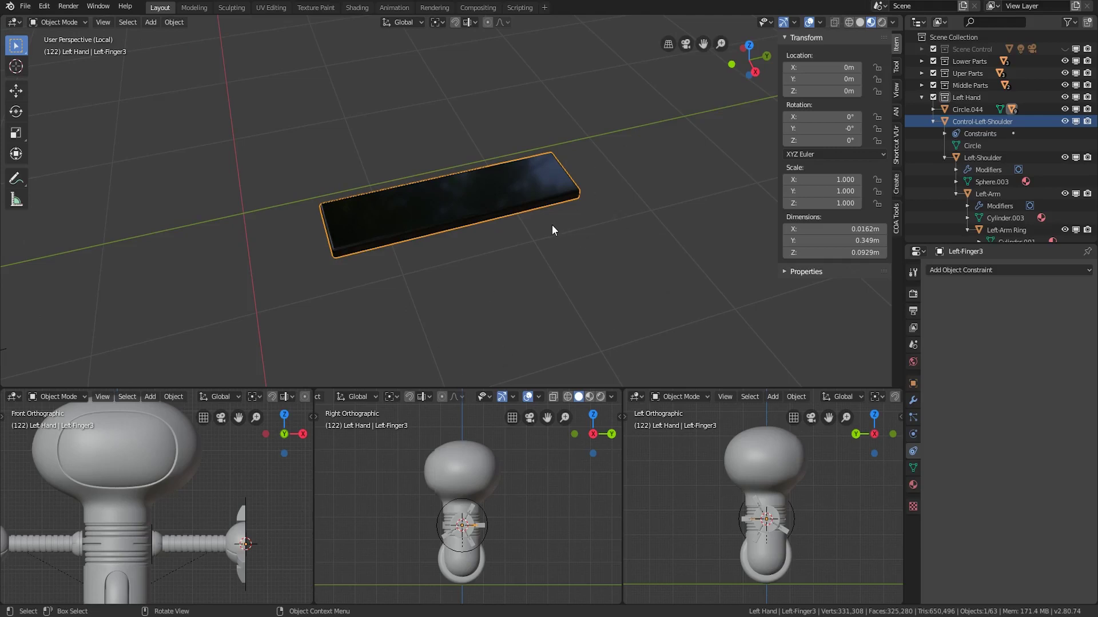
In Edit Mode with face select, select the Left-Finger3 slab's top and bottom faces
key(Tab)
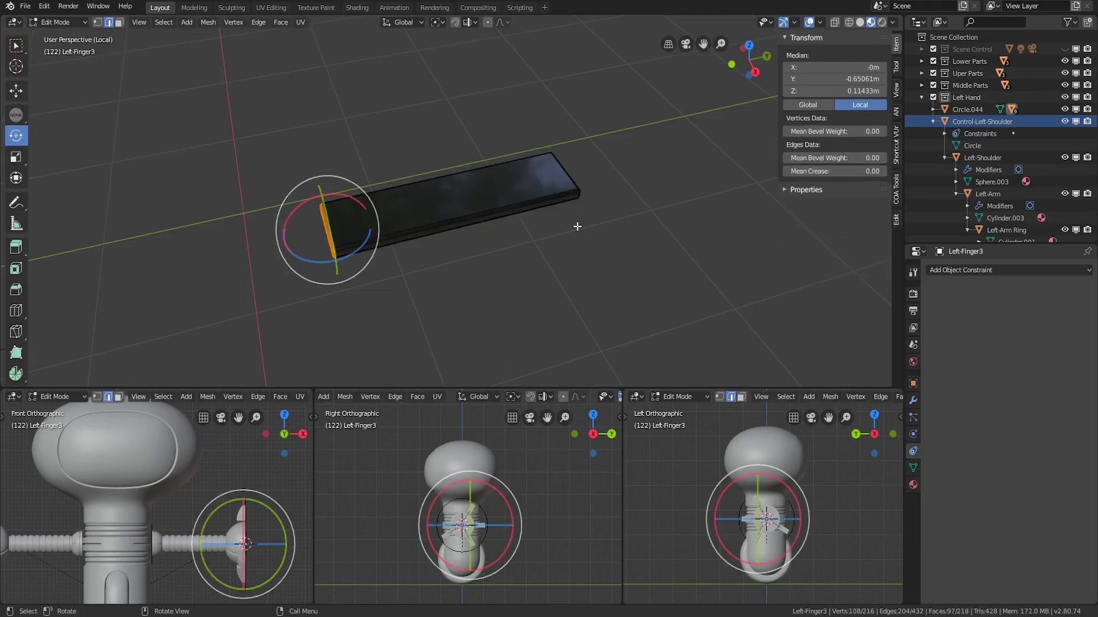
middle_drag(480, 269, 452, 229)
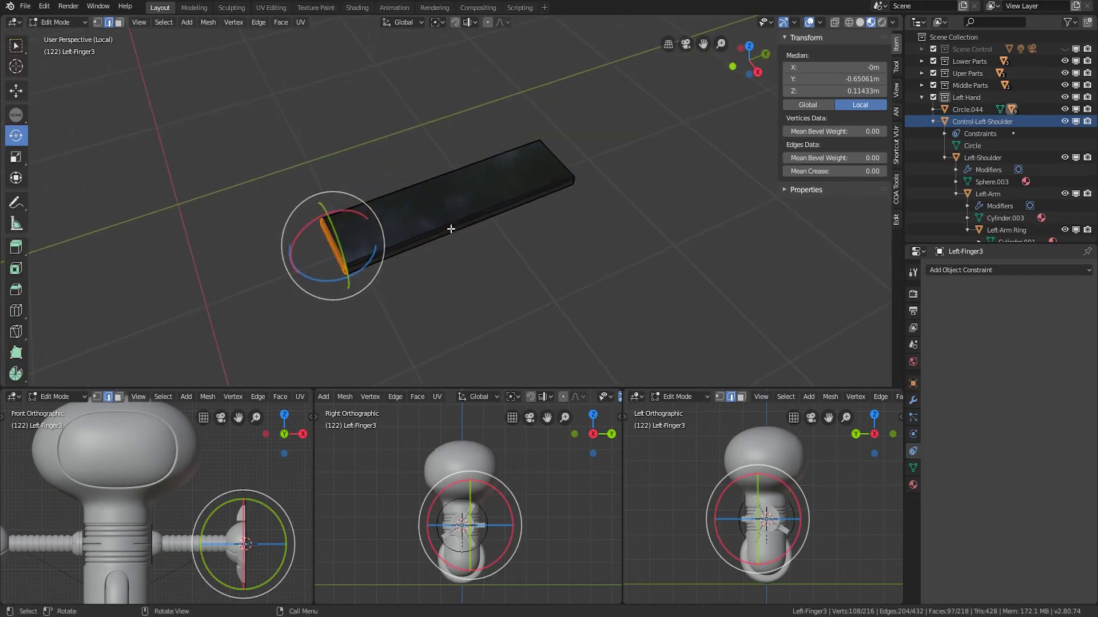
click(118, 22)
click(391, 211)
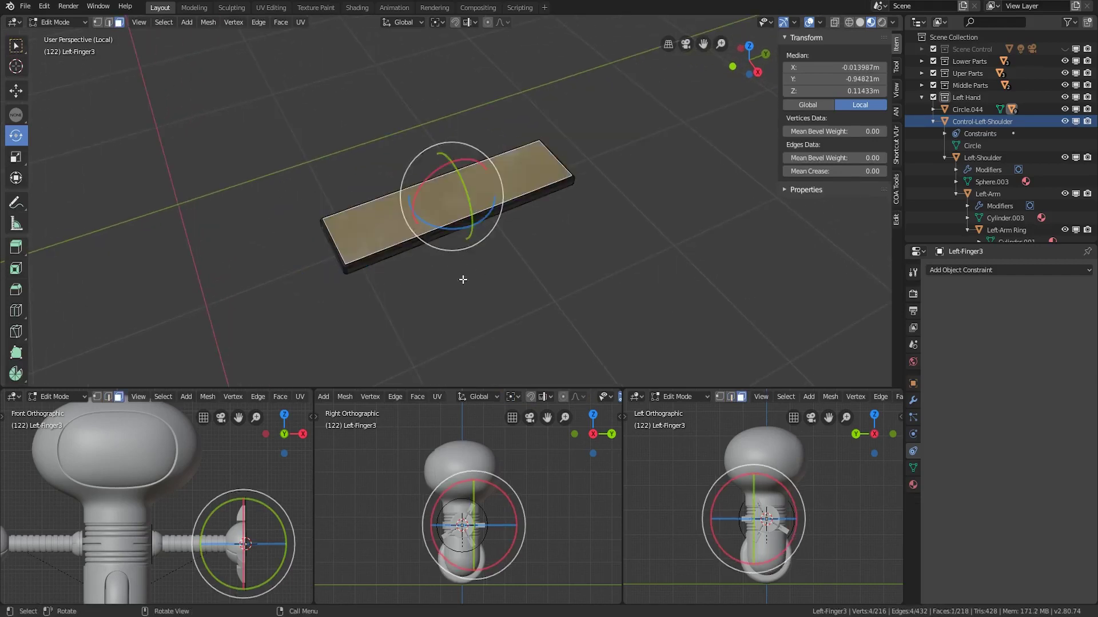
middle_drag(462, 279, 457, 189)
shift+click(380, 192)
mouse_move(379, 192)
middle_down()
mouse_move(520, 331)
mouse_move(536, 363)
mouse_move(503, 362)
mouse_move(497, 341)
mouse_move(526, 350)
middle_up()
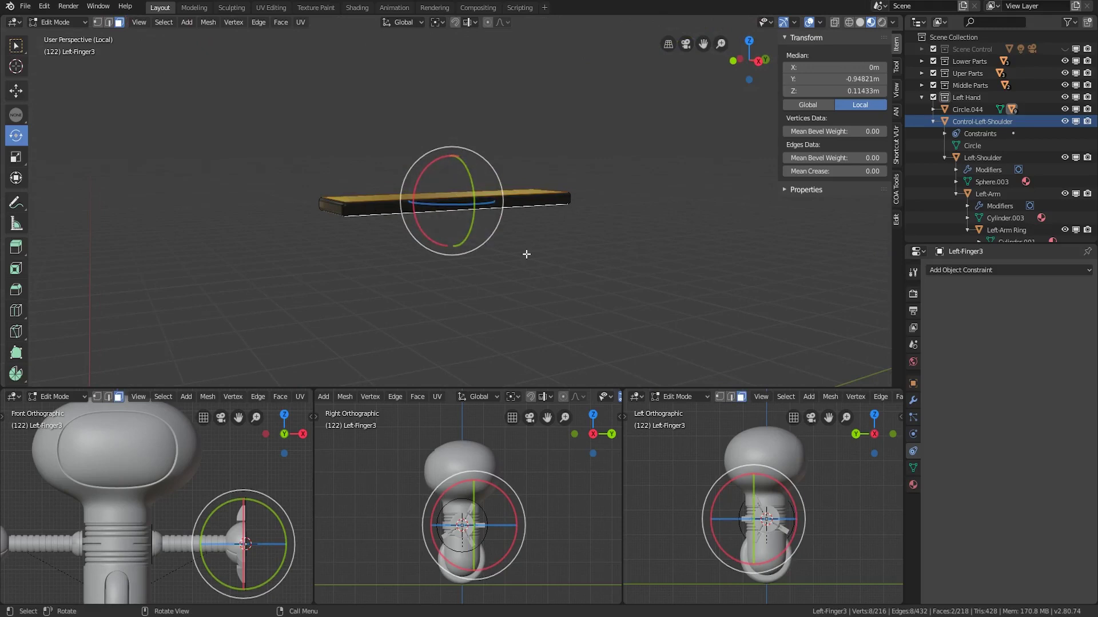
mouse_move(478, 314)
middle_down()
mouse_move(463, 273)
mouse_move(455, 294)
mouse_move(468, 311)
mouse_move(527, 267)
middle_up()
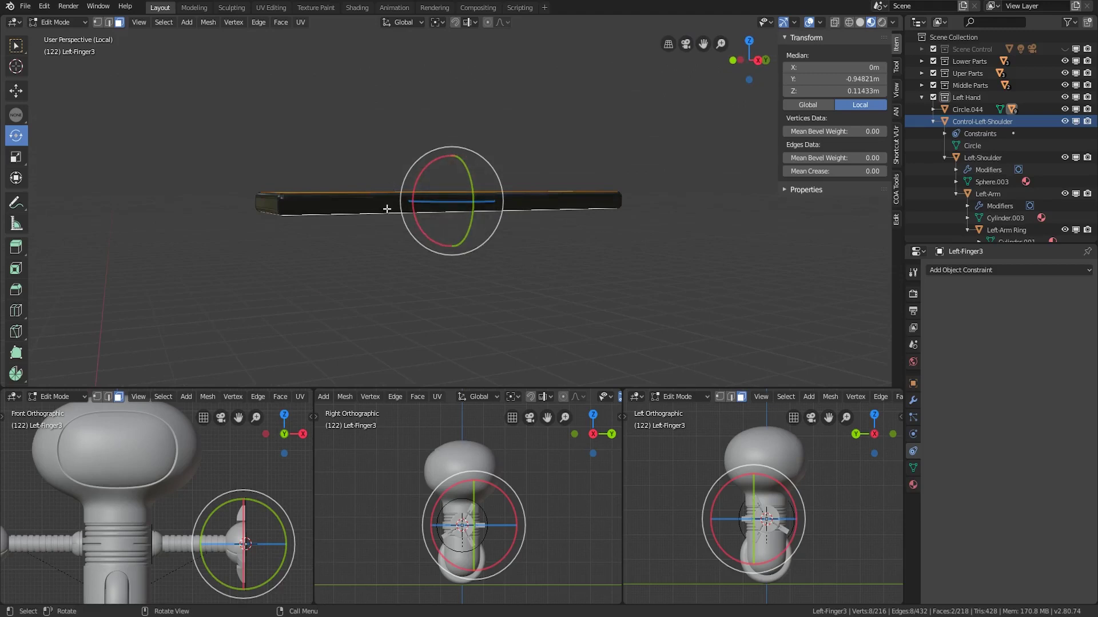
mouse_move(382, 180)
middle_down()
mouse_move(394, 261)
mouse_move(392, 247)
mouse_move(497, 331)
mouse_move(504, 272)
mouse_move(399, 288)
middle_up()
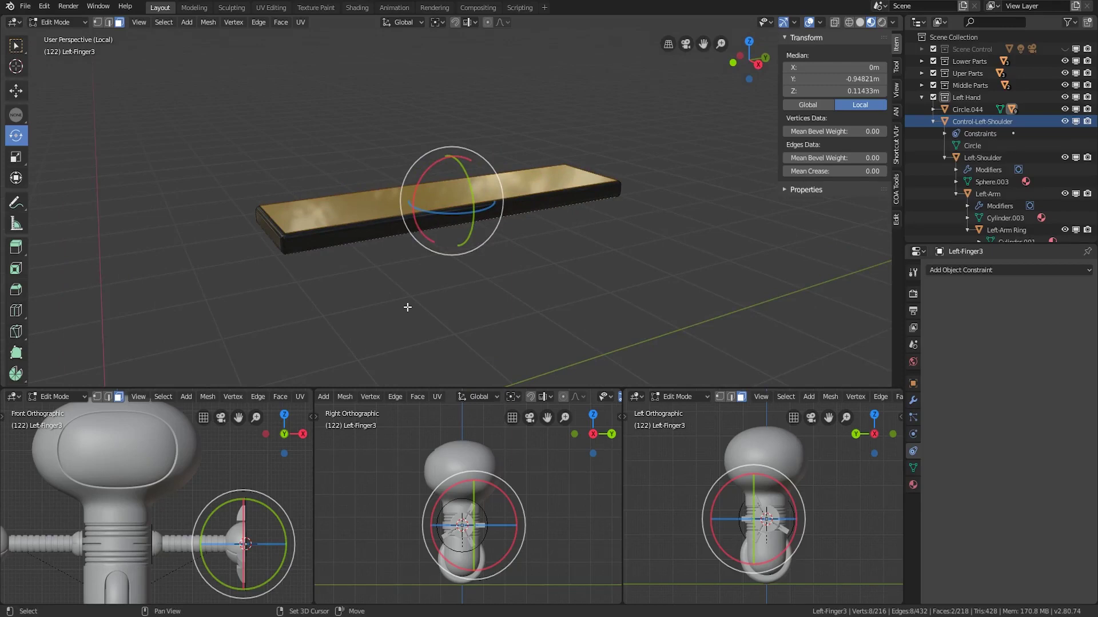
Snap the 3D cursor to the selected faces and return to Object Mode
key(shift+s)
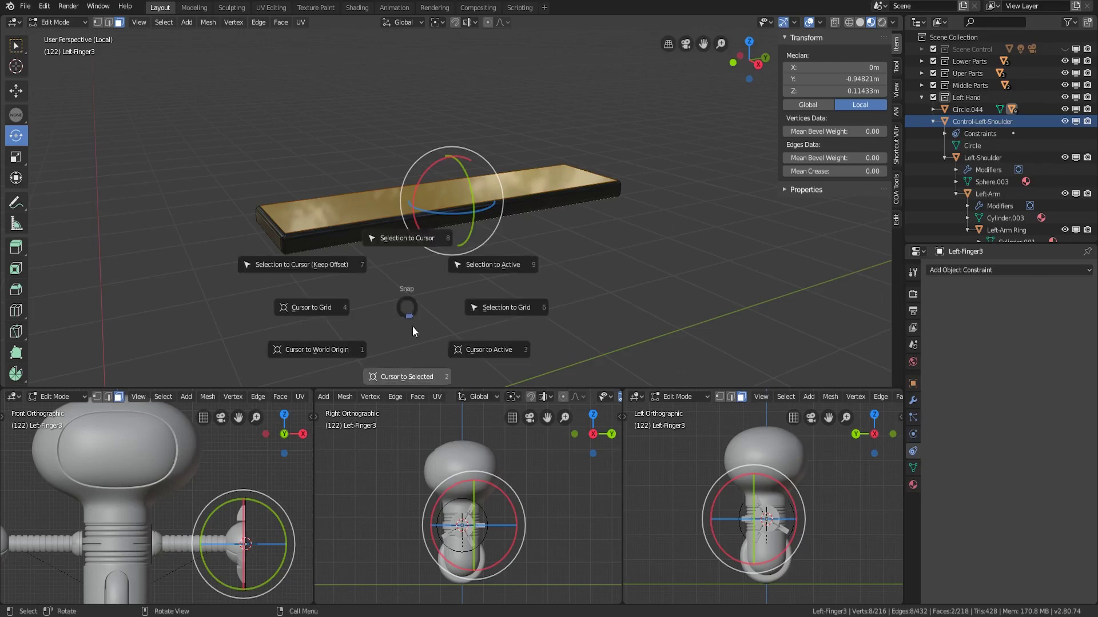
click(410, 377)
key(Tab)
mouse_move(499, 296)
middle_down()
mouse_move(506, 274)
mouse_move(522, 284)
mouse_move(507, 306)
mouse_move(581, 323)
mouse_move(618, 266)
mouse_move(536, 252)
mouse_move(506, 327)
middle_up()
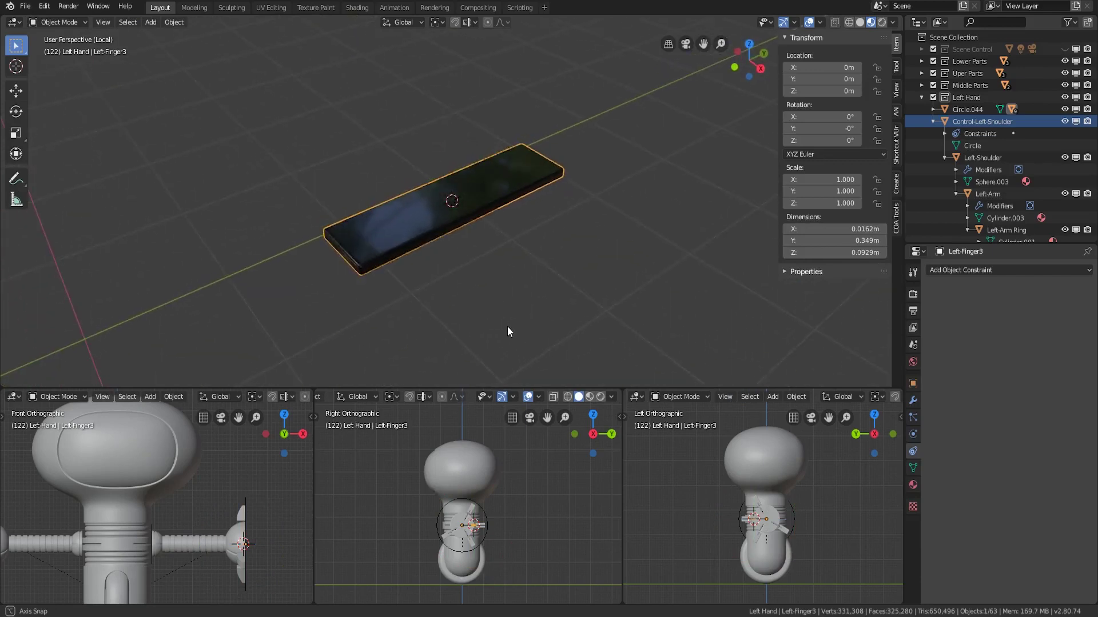
Add a Plain Axes empty at the 3D cursor, exit Local View and start scaling it down
key(shift+a)
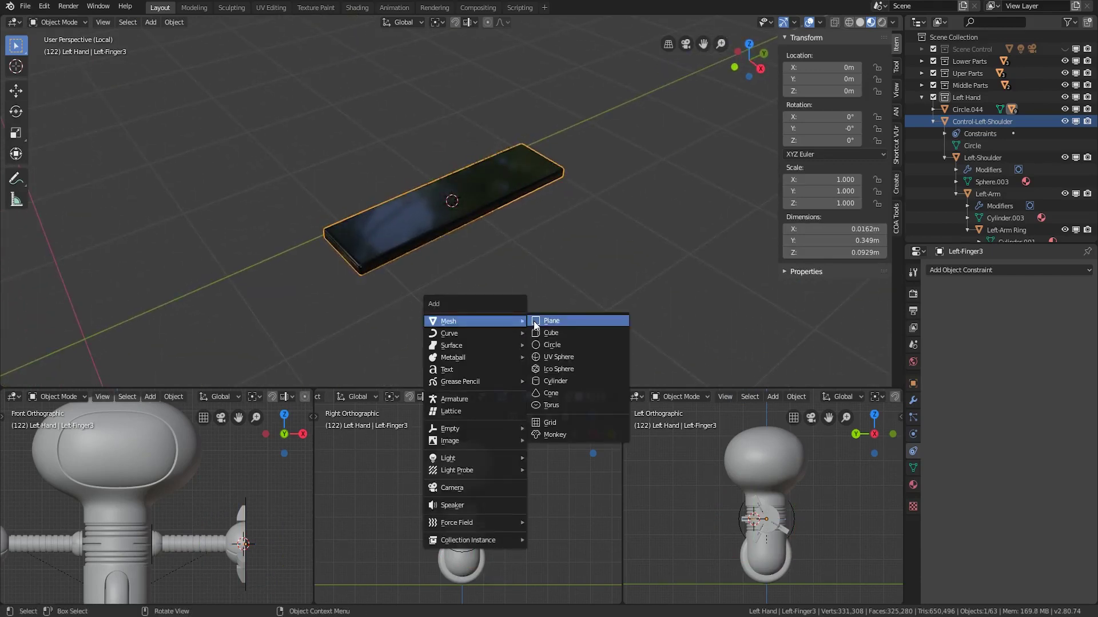
mouse_move(463, 428)
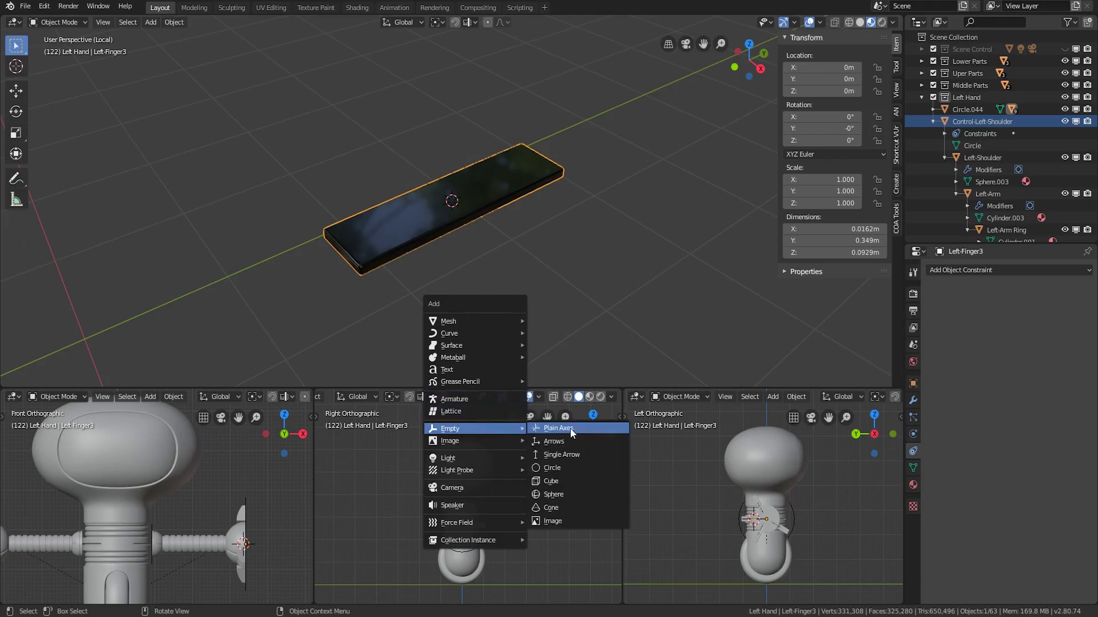
click(574, 428)
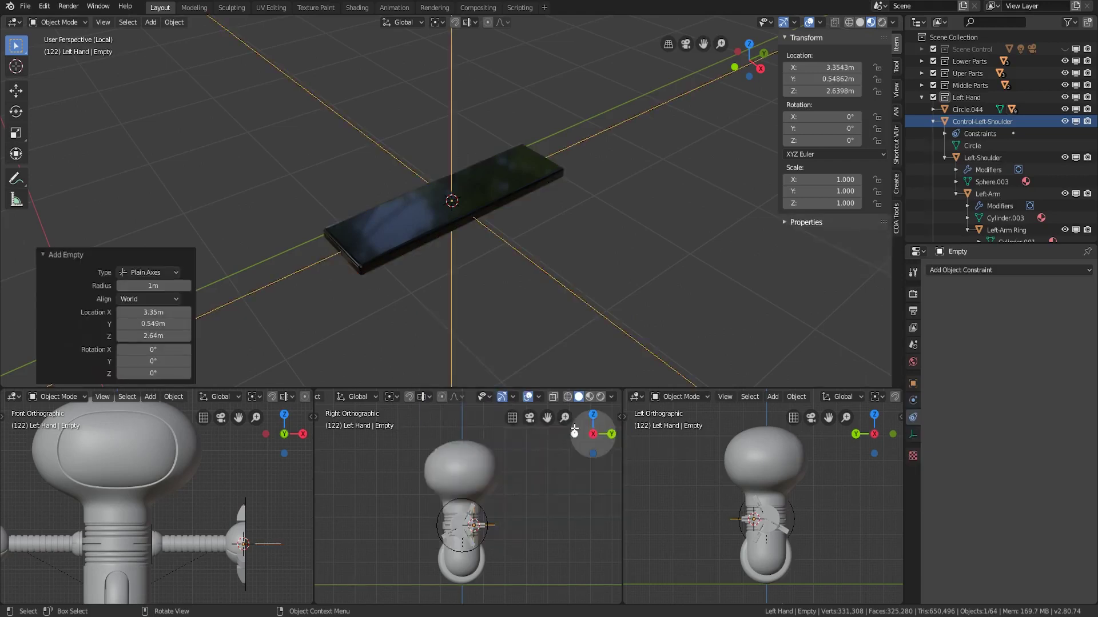
scroll(566, 263, down, 2)
scroll(562, 255, down, 2)
scroll(562, 255, down, 2)
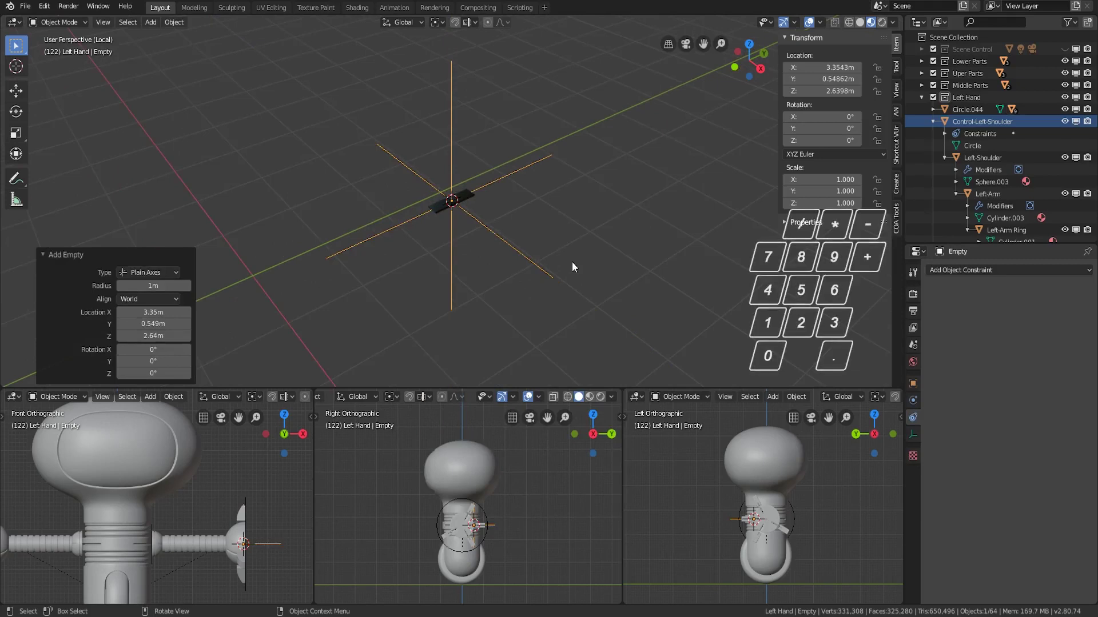
key(KP_Divide)
middle_drag(577, 303, 615, 338)
key(s)
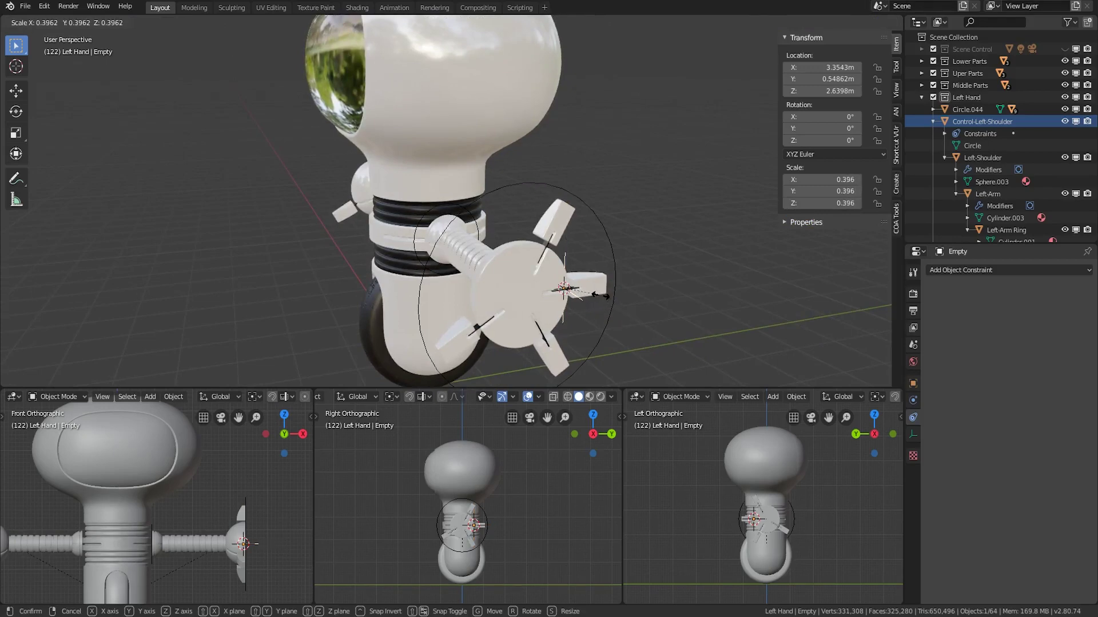
Confirm the empty's scale at 0.396 and zoom the side views onto the finger slot
click(601, 296)
middle_drag(625, 348, 626, 362)
scroll(626, 360, up, 4)
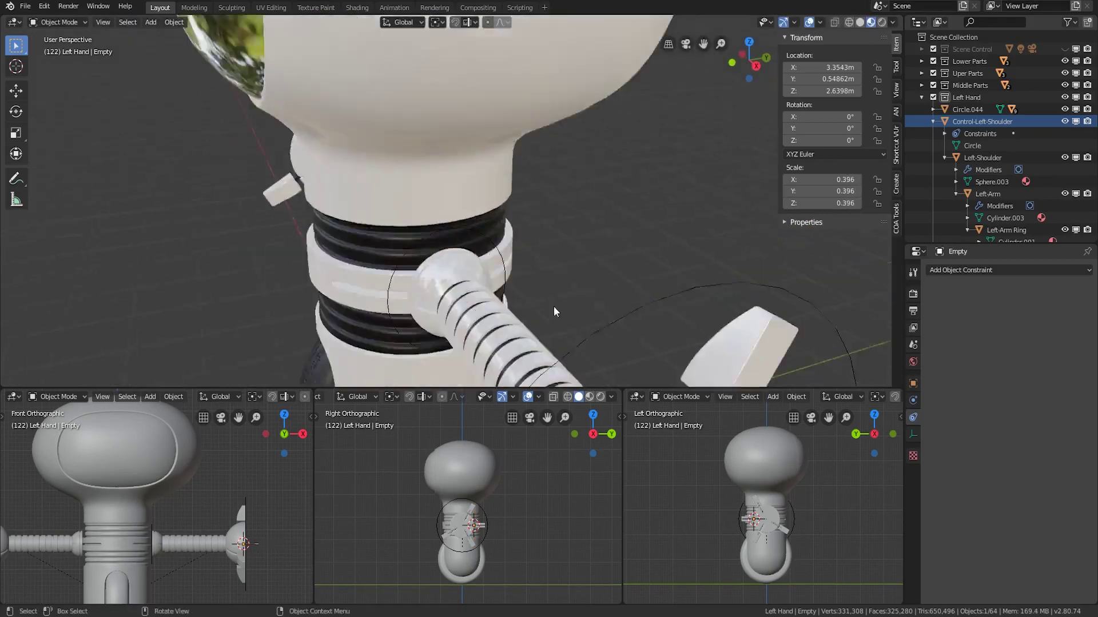
scroll(553, 307, up, 3)
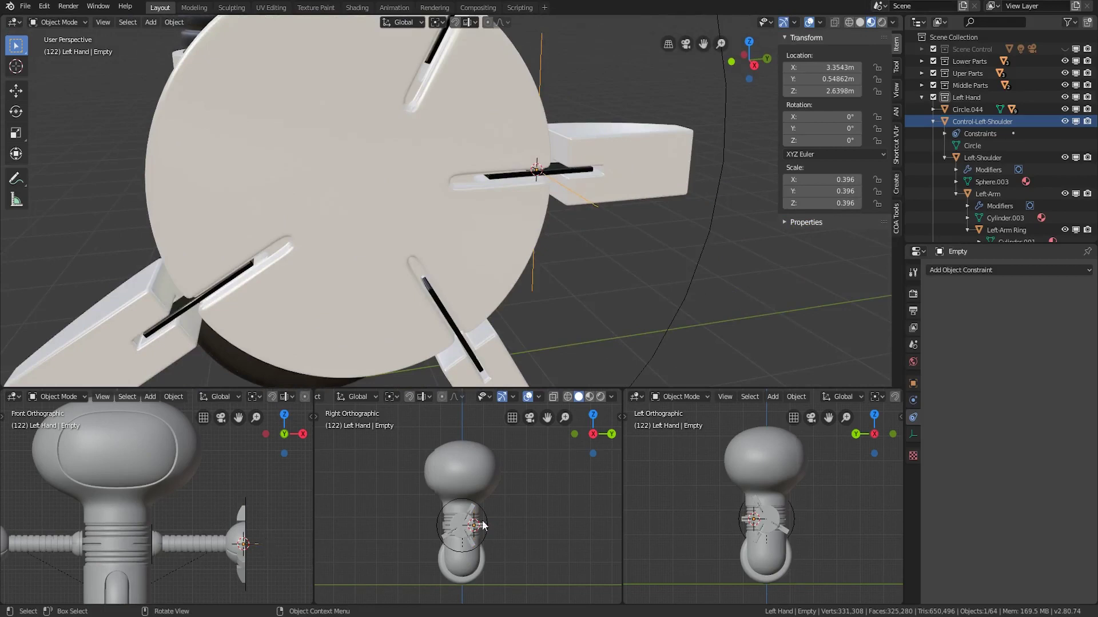
scroll(520, 530, up, 2)
scroll(520, 530, up, 3)
scroll(526, 549, up, 3)
mouse_move(531, 565)
shift+middle_down()
mouse_move(509, 443)
mouse_move(507, 512)
shift+middle_up()
scroll(500, 528, up, 2)
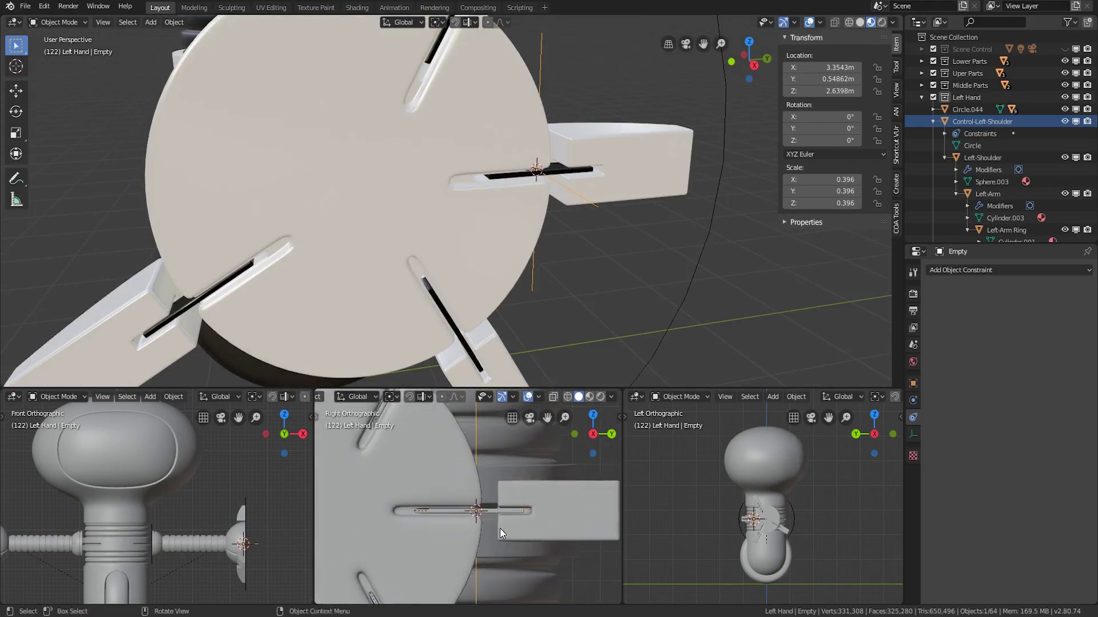
Move the empty -0.114 m along Y to 0.43475 m inside the finger slot
click(16, 90)
drag(579, 169, 546, 171)
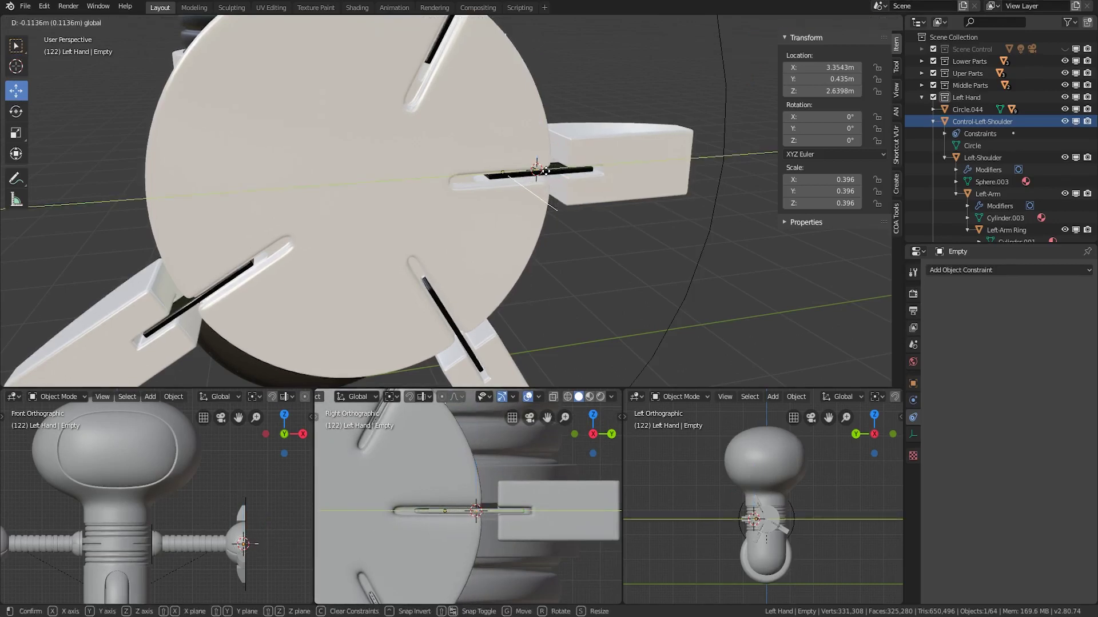
drag(546, 171, 551, 174)
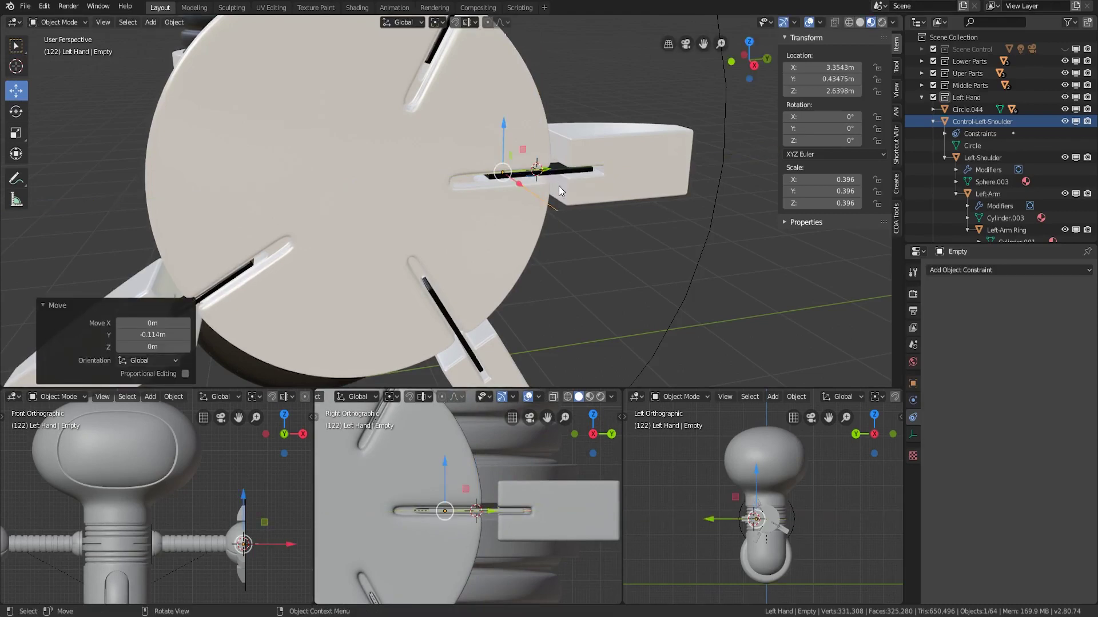
scroll(787, 527, up, 2)
scroll(780, 539, up, 6)
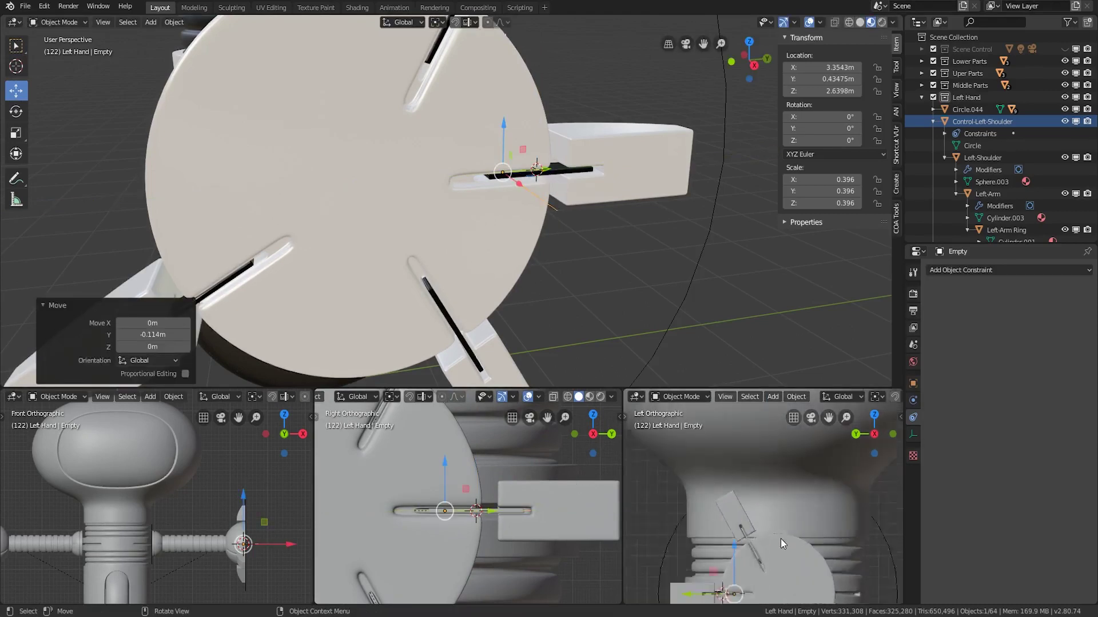
scroll(760, 526, up, 3)
scroll(738, 503, up, 3)
mouse_move(738, 492)
shift+middle_down()
mouse_move(729, 468)
mouse_move(678, 495)
mouse_move(764, 502)
shift+middle_up()
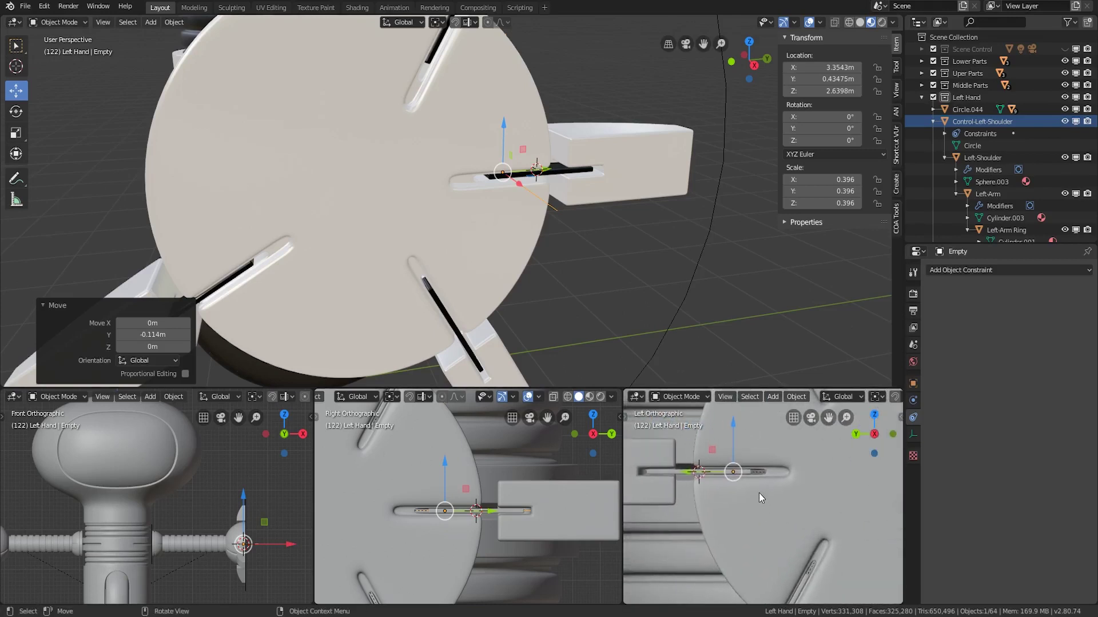
Deselect the empty and orbit the hand to a lower angle
scroll(758, 492, down, 1)
scroll(509, 238, down, 3)
mouse_move(509, 237)
middle_down()
mouse_move(503, 275)
mouse_move(502, 256)
mouse_move(533, 252)
middle_up()
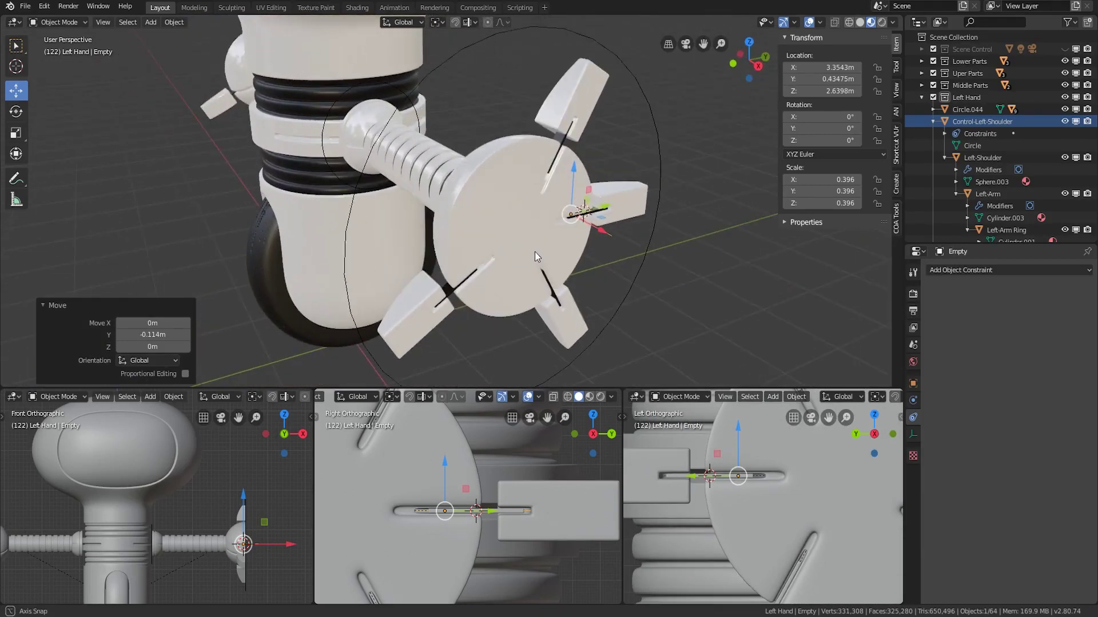
click(596, 259)
scroll(624, 245, up, 2)
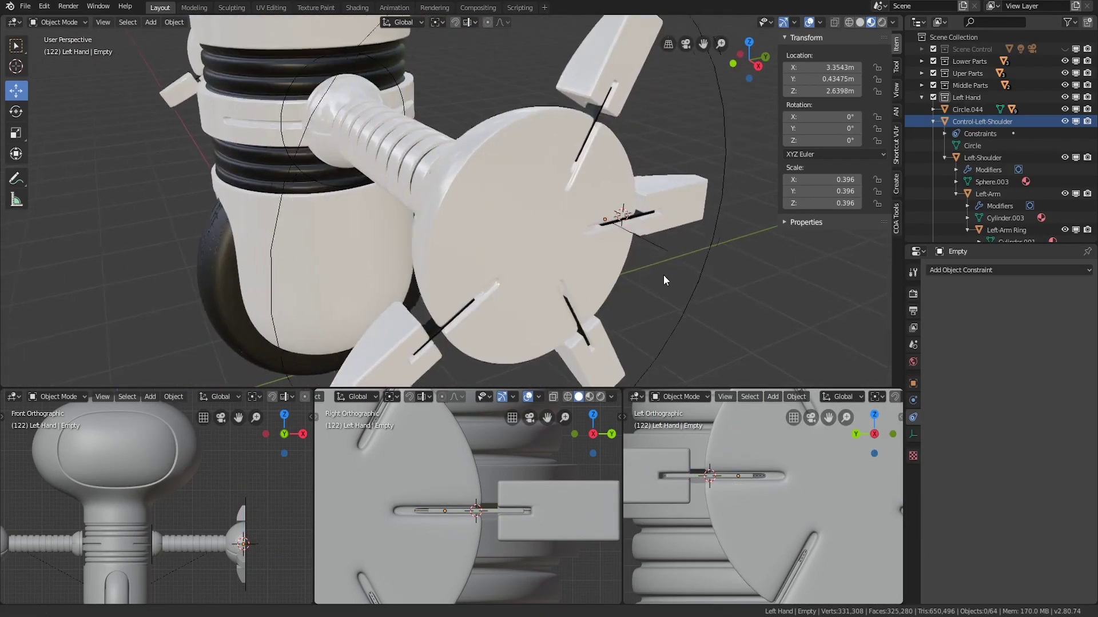
mouse_move(663, 275)
middle_down()
mouse_move(635, 276)
mouse_move(568, 221)
middle_up()
Parent Left-Finger3 to the empty with Keep Transform
click(555, 220)
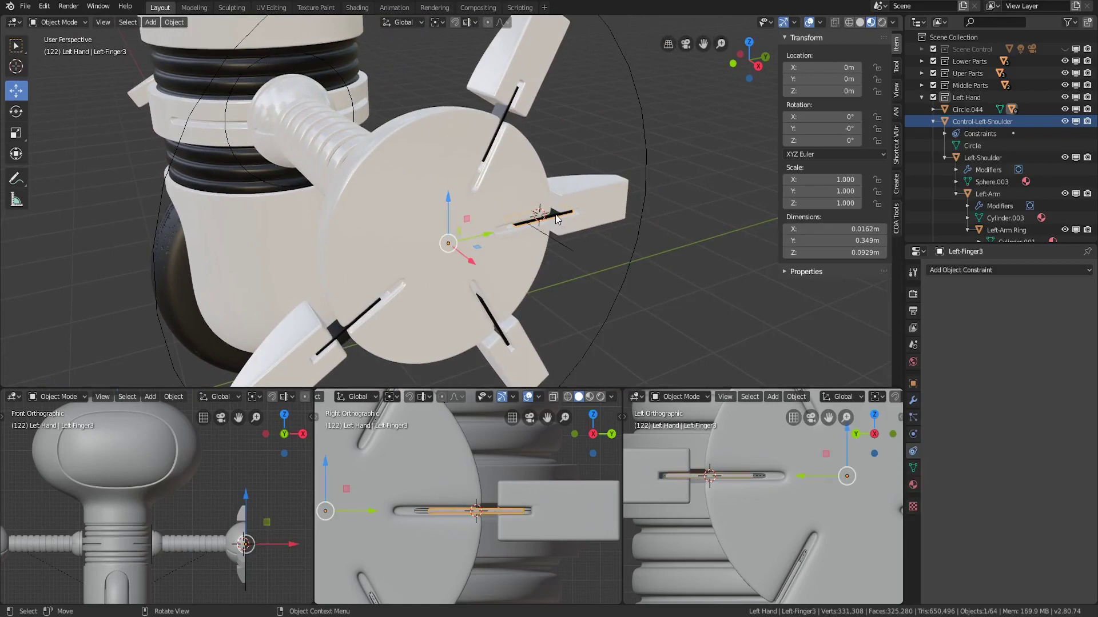
shift+click(569, 250)
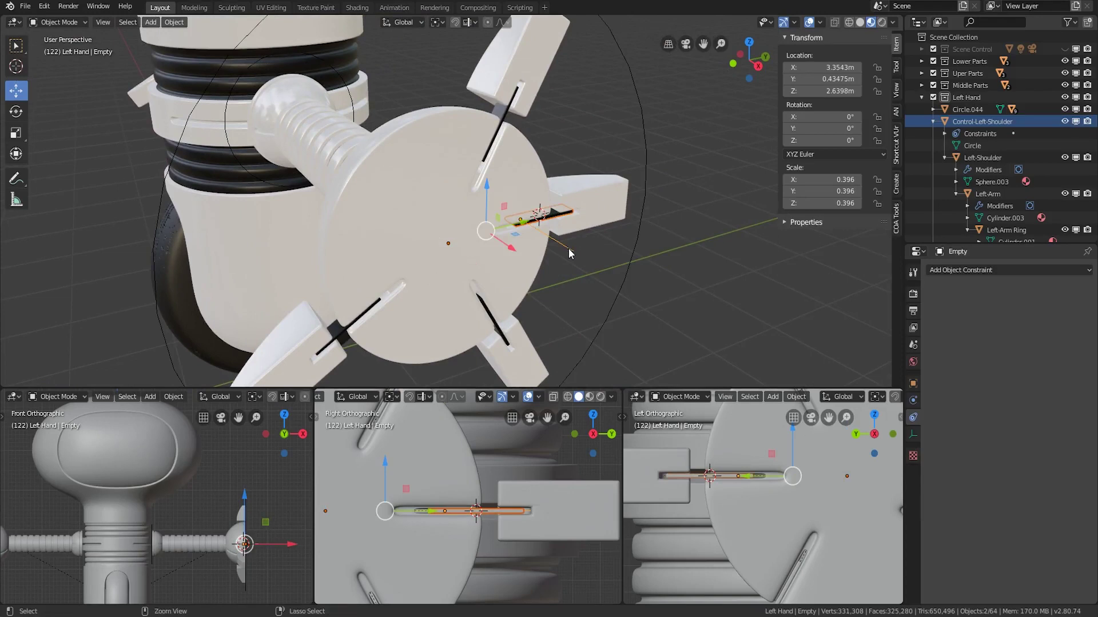
key(ctrl+p)
click(566, 250)
Select only the empty, test-rotate it around Z, then cancel the rotation
click(588, 280)
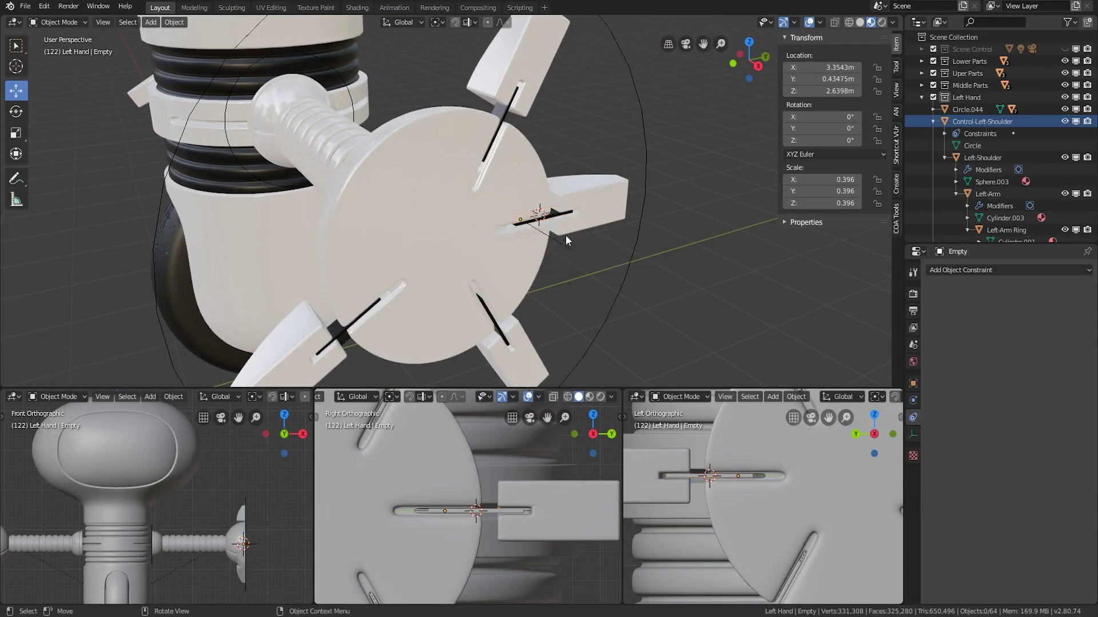
click(565, 245)
click(16, 112)
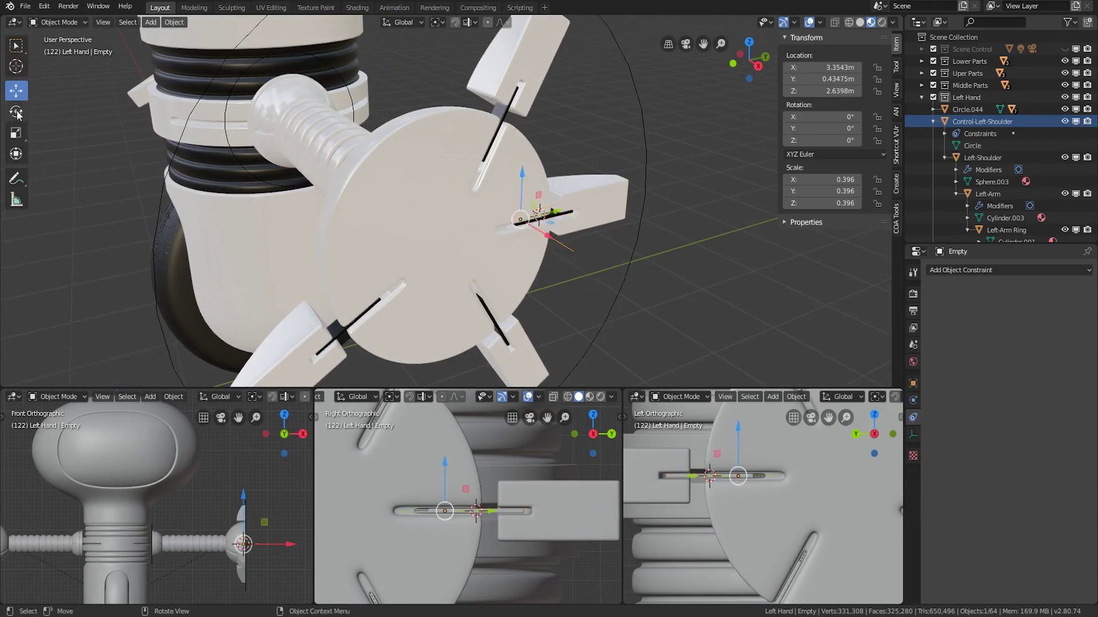
mouse_move(519, 237)
mouse_down()
mouse_move(493, 207)
mouse_move(500, 382)
mouse_move(440, 382)
mouse_up()
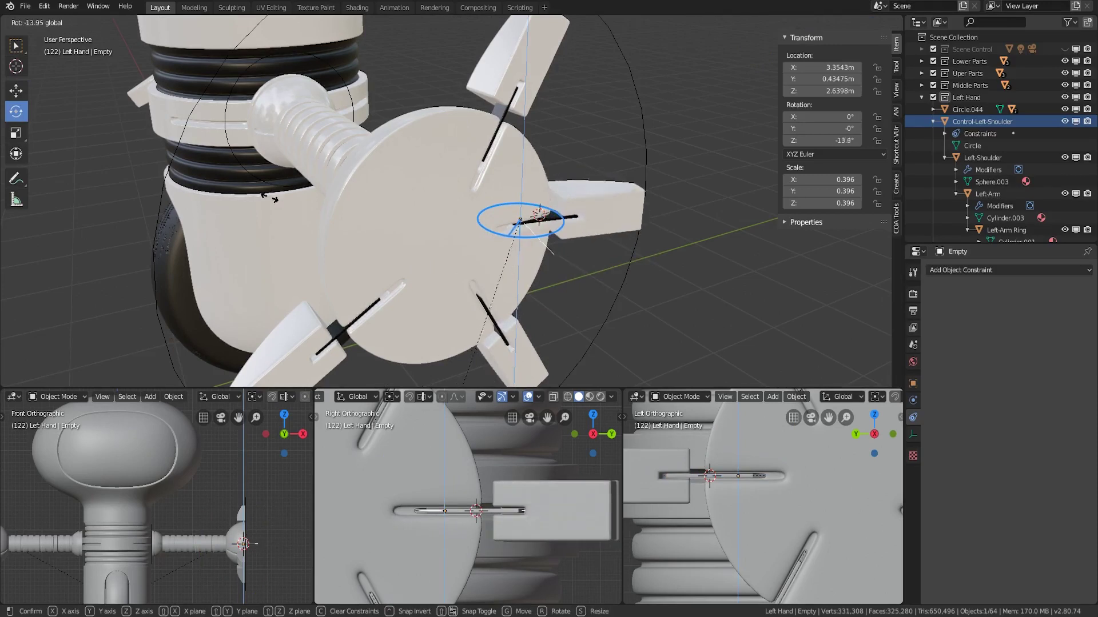
drag(109, 50, 532, 289)
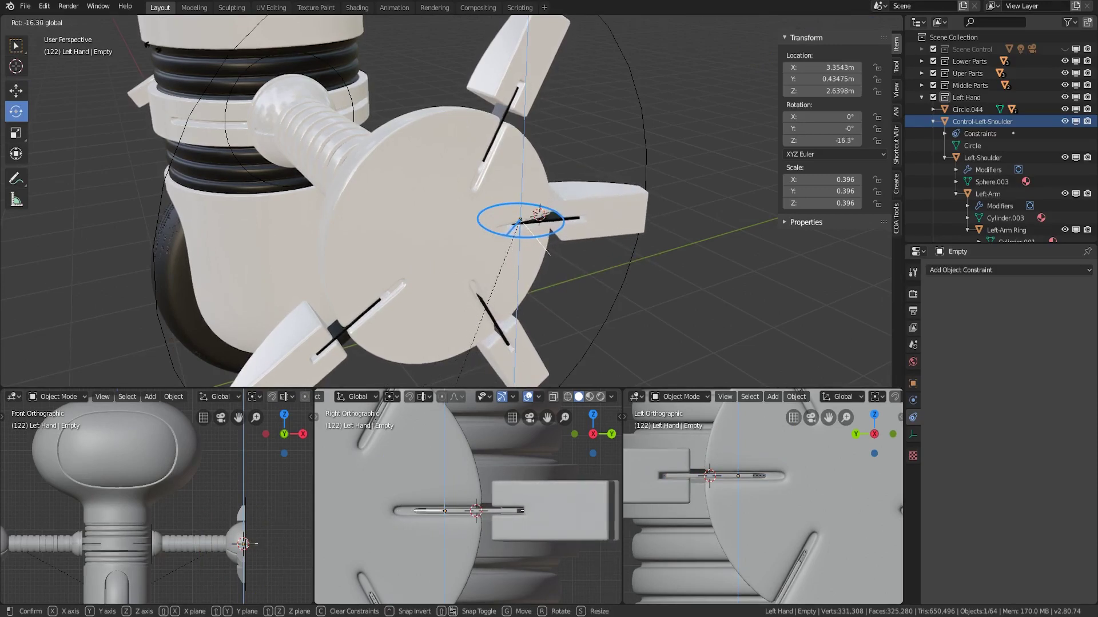
right_click(537, 285)
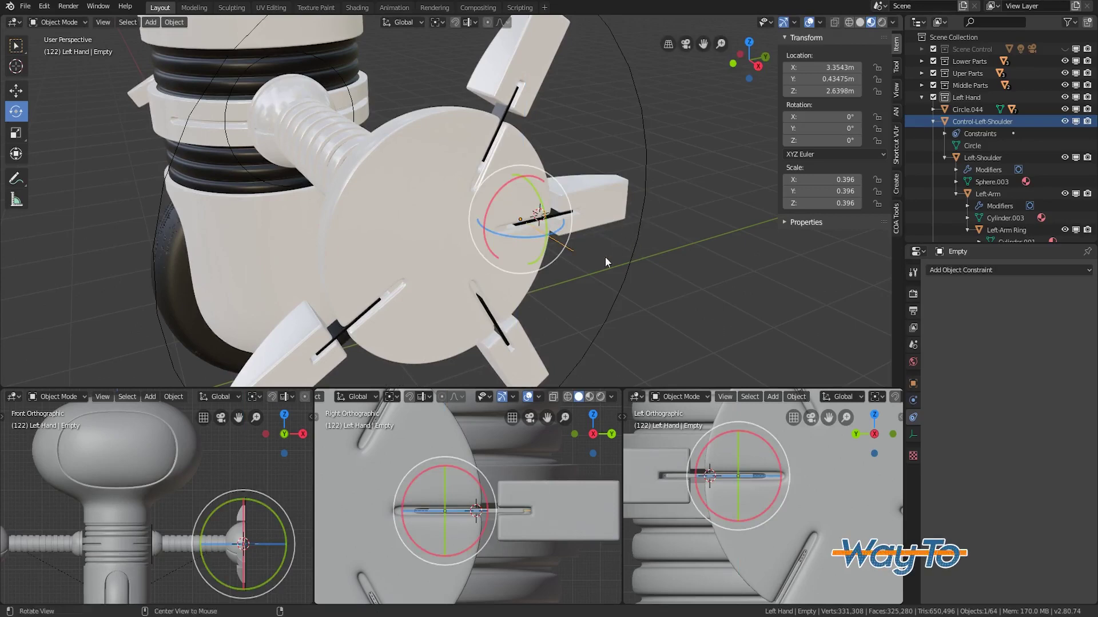
Duplicate the control empty and slide the copy 0.243 m along Y to the nail block
middle_drag(605, 257, 582, 269)
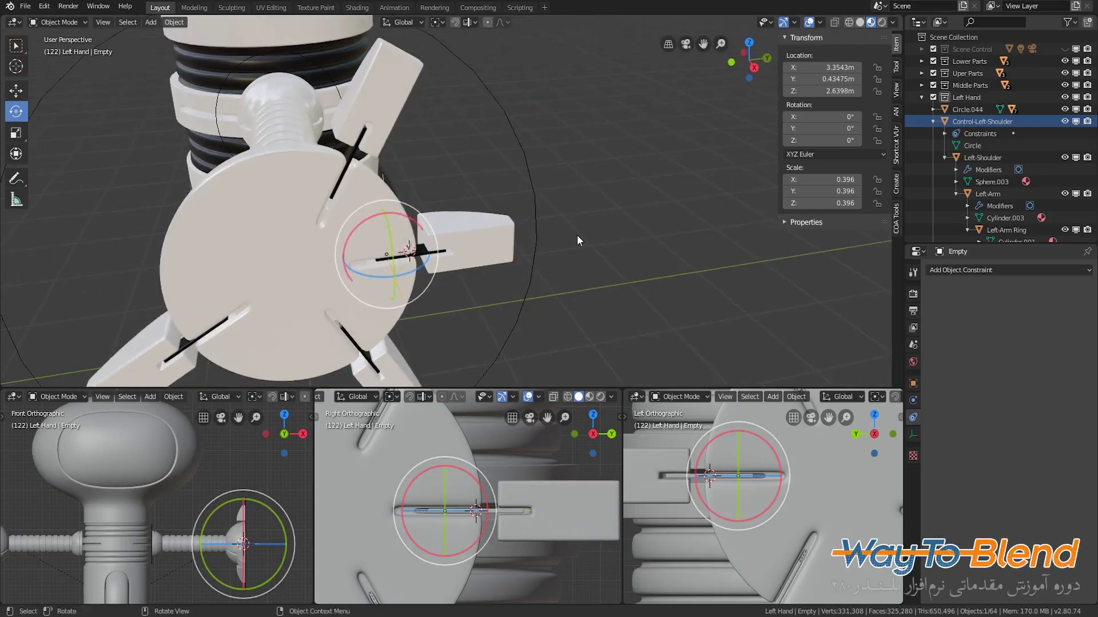
key(alt+a)
click(400, 289)
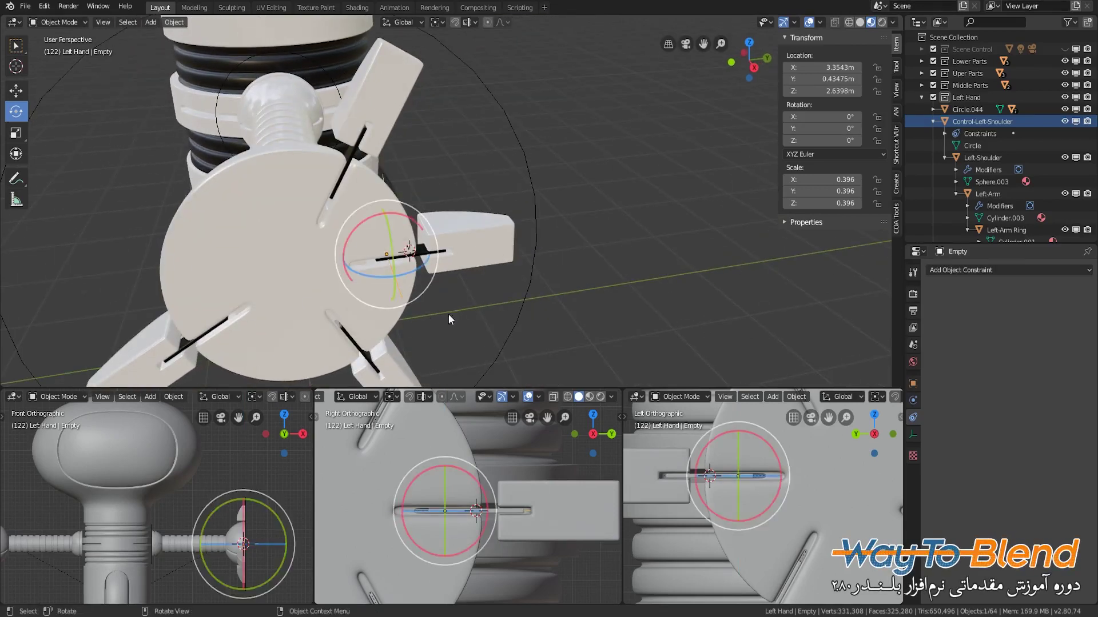
key(shift+d)
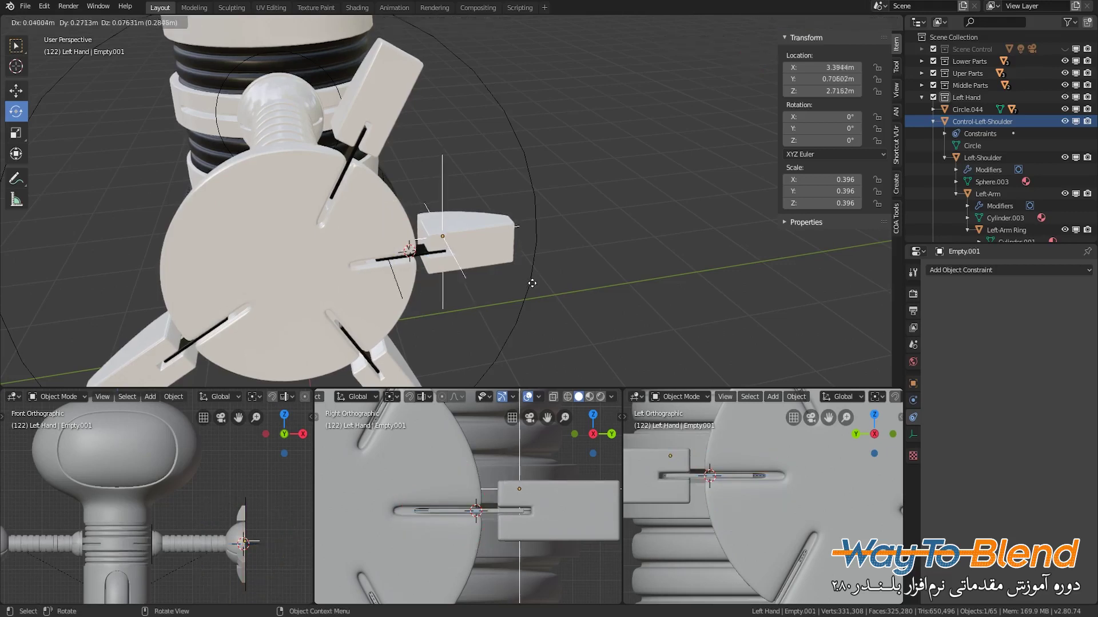
right_click(723, 257)
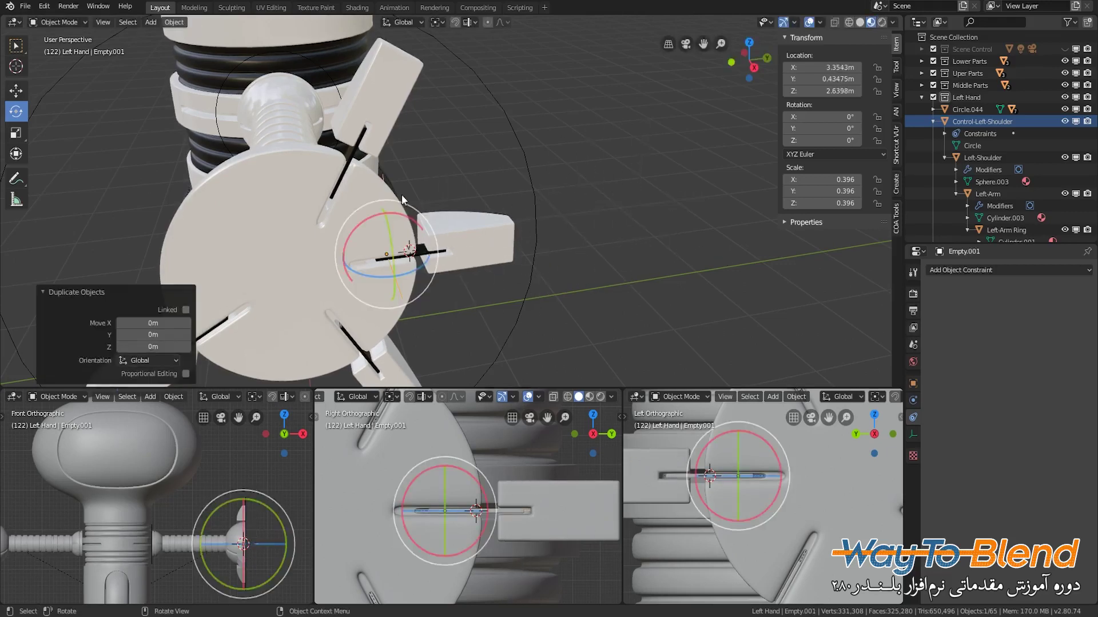
click(21, 89)
drag(426, 253, 475, 247)
scroll(550, 536, up, 2)
scroll(536, 520, up, 2)
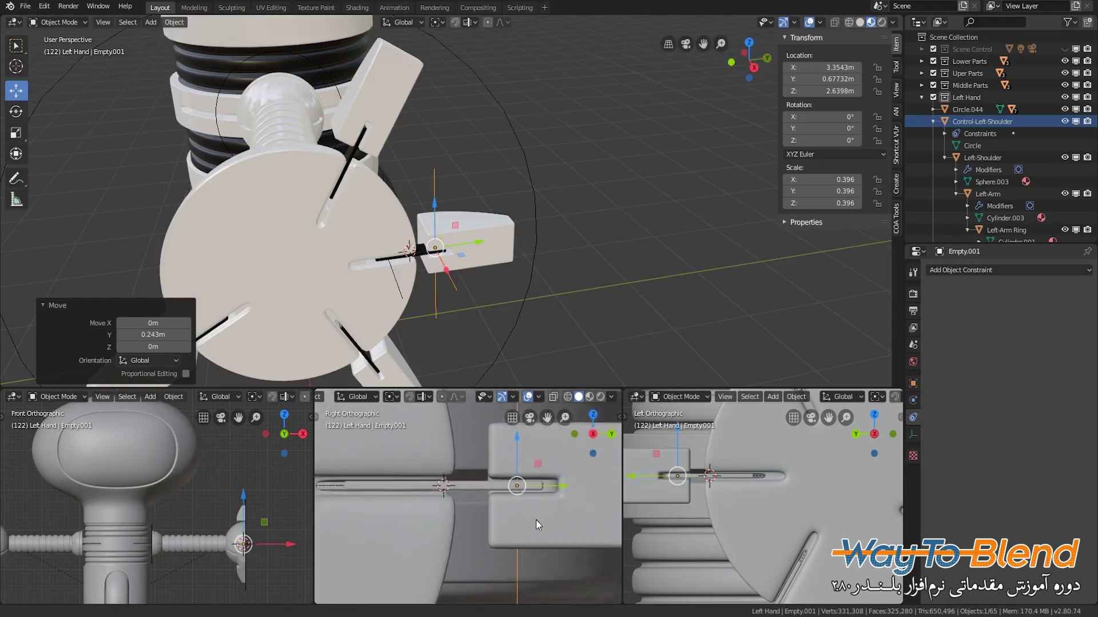
shift+middle_drag(536, 519, 534, 505)
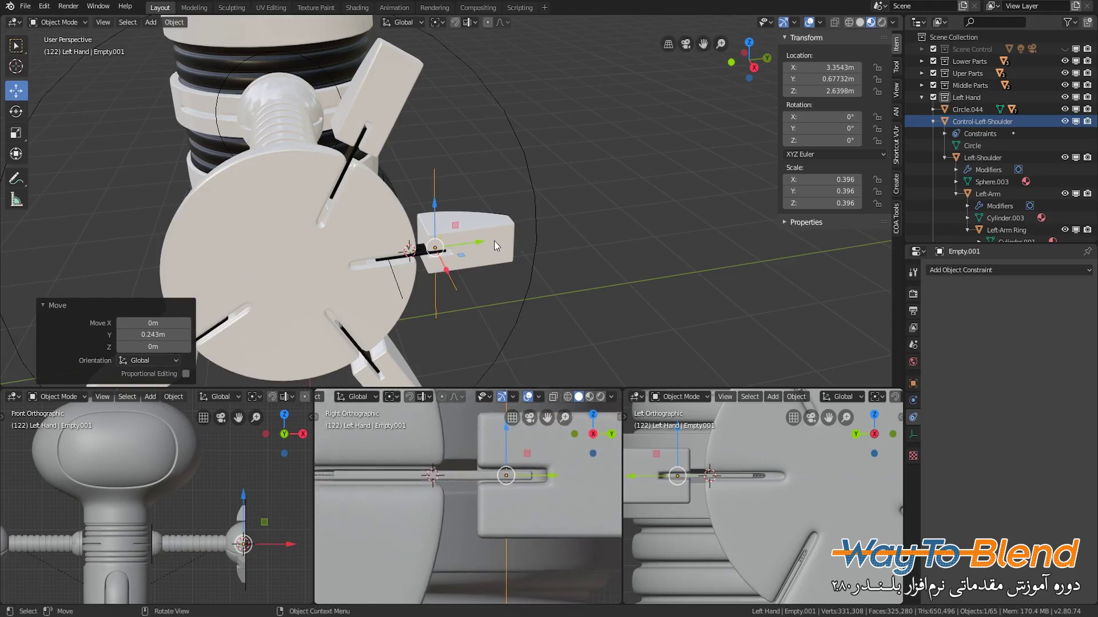
Parent Left-Nail3 to Empty.001, keeping its transform
click(496, 227)
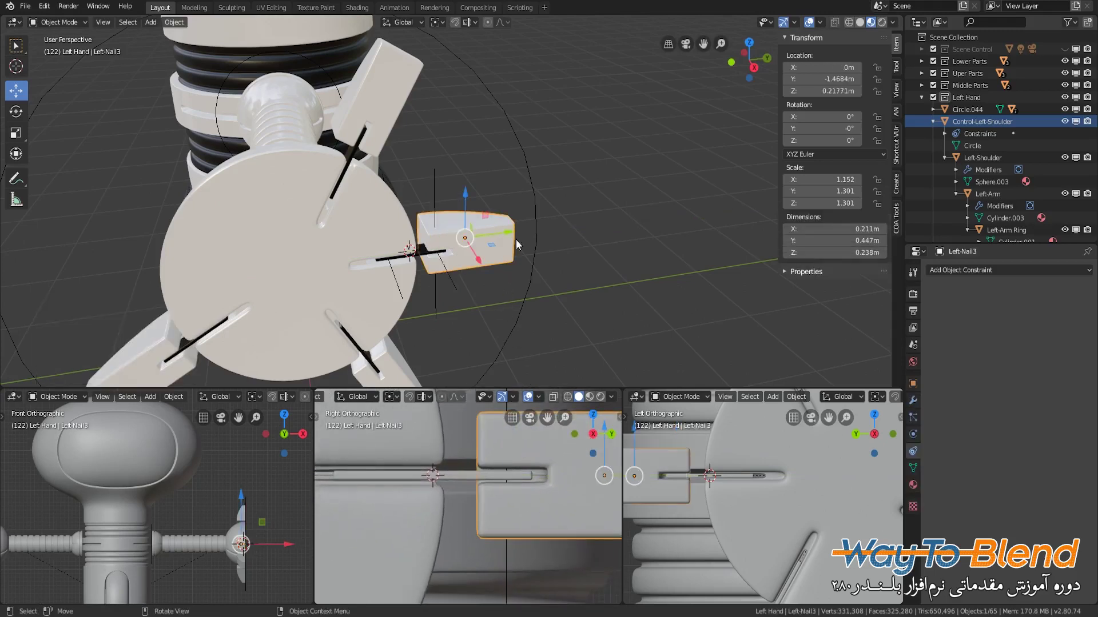
shift+click(433, 182)
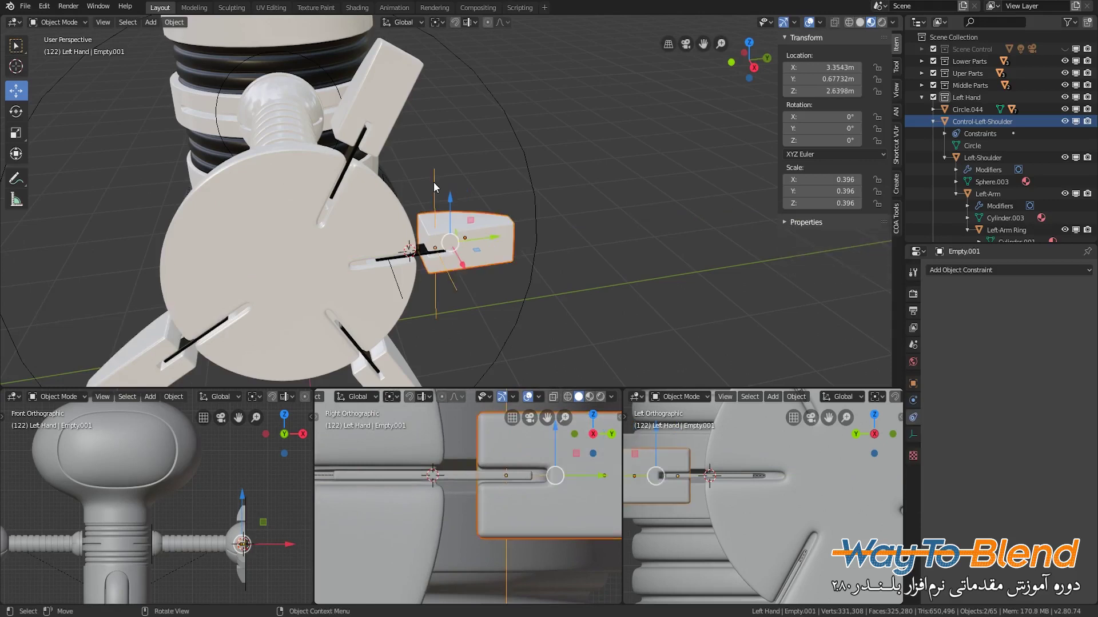
key(ctrl+p)
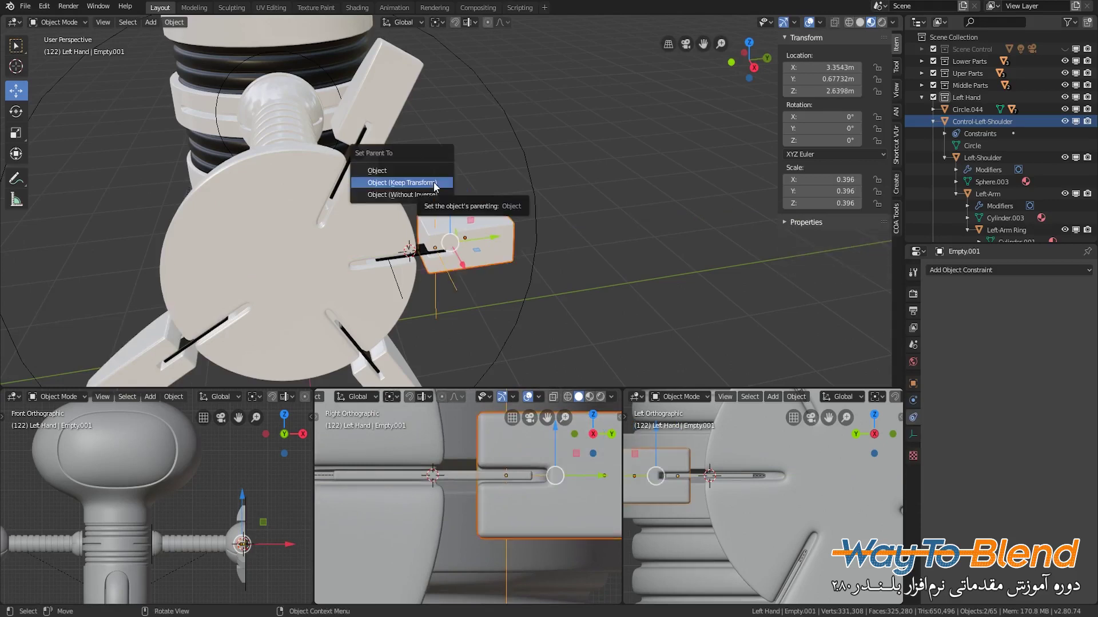
click(434, 182)
Test-rotate the original empty and Empty.001 to check the nail hierarchy, then cancel
click(489, 341)
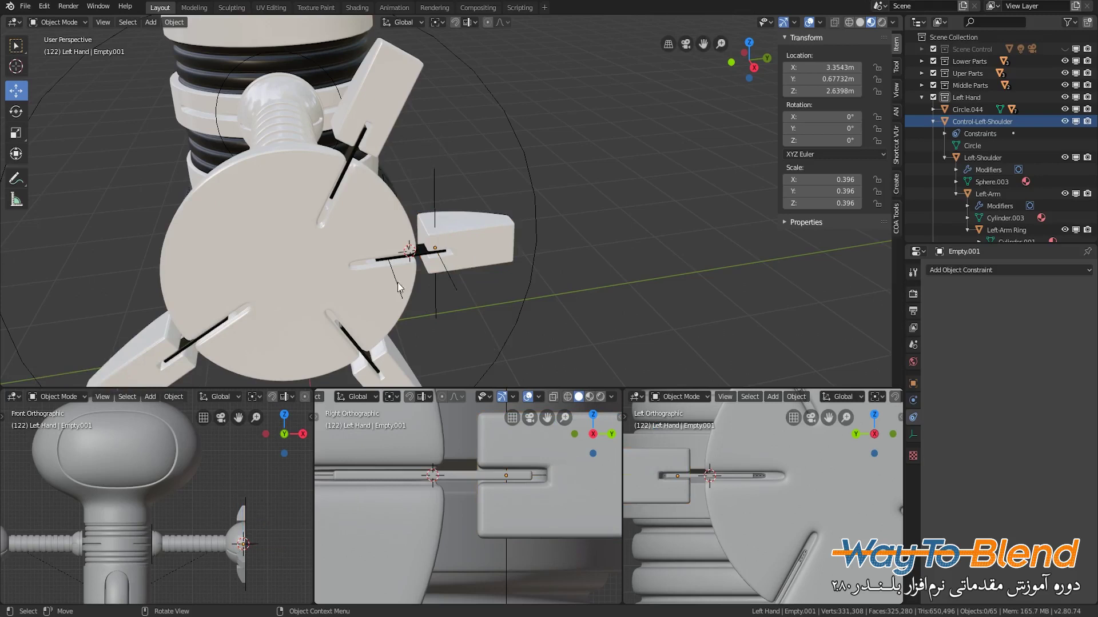
click(16, 111)
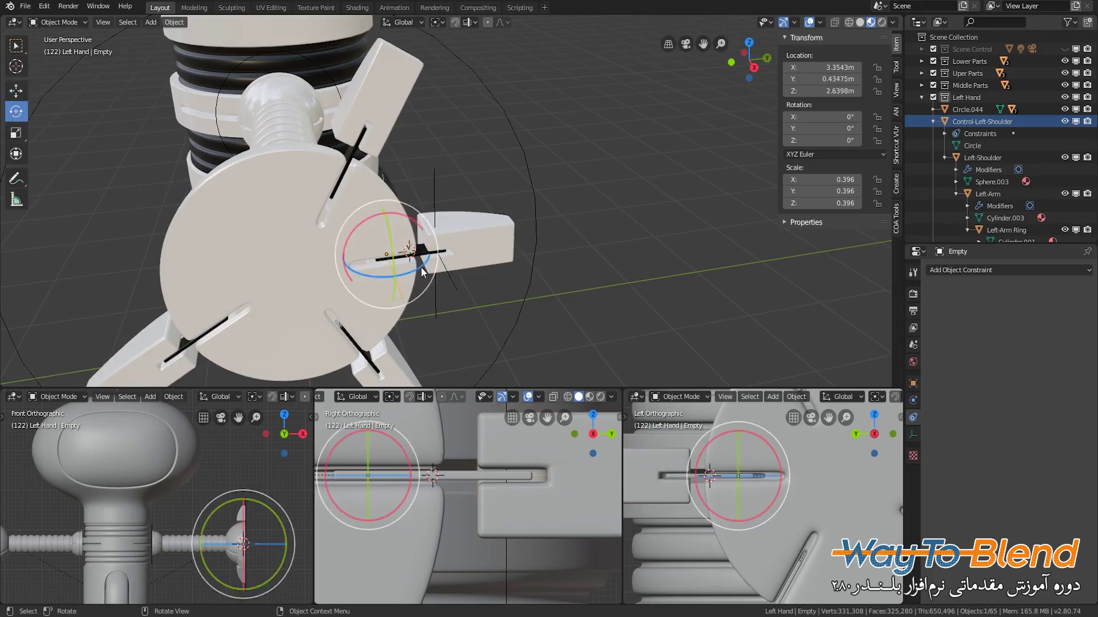
mouse_move(417, 279)
mouse_down()
mouse_move(412, 266)
mouse_move(378, 281)
mouse_up()
click(483, 231)
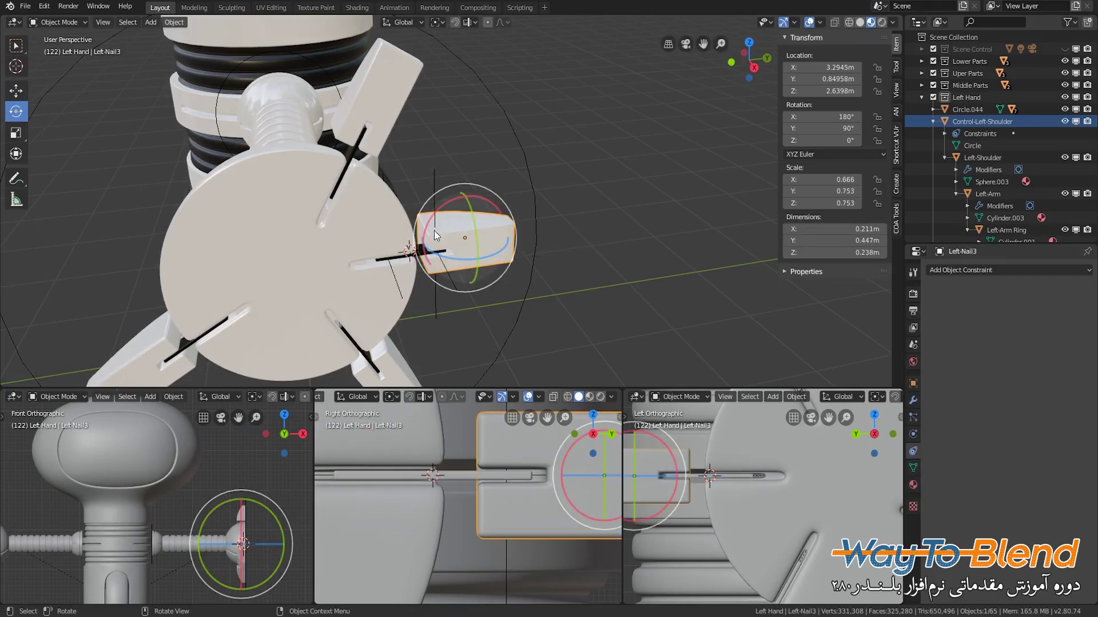
click(436, 186)
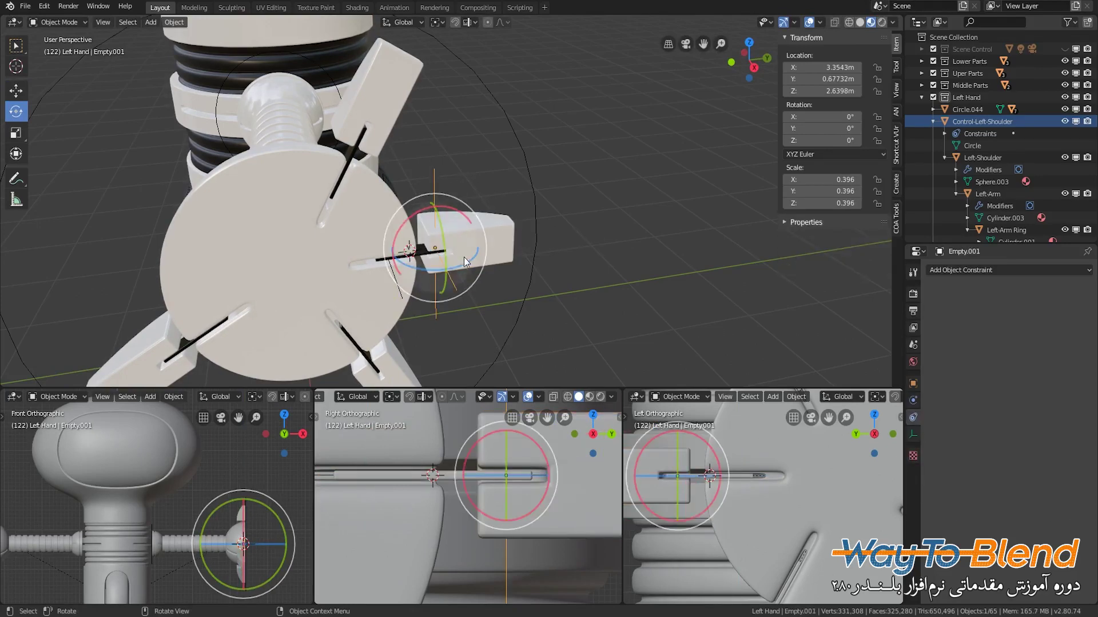
drag(468, 261, 433, 262)
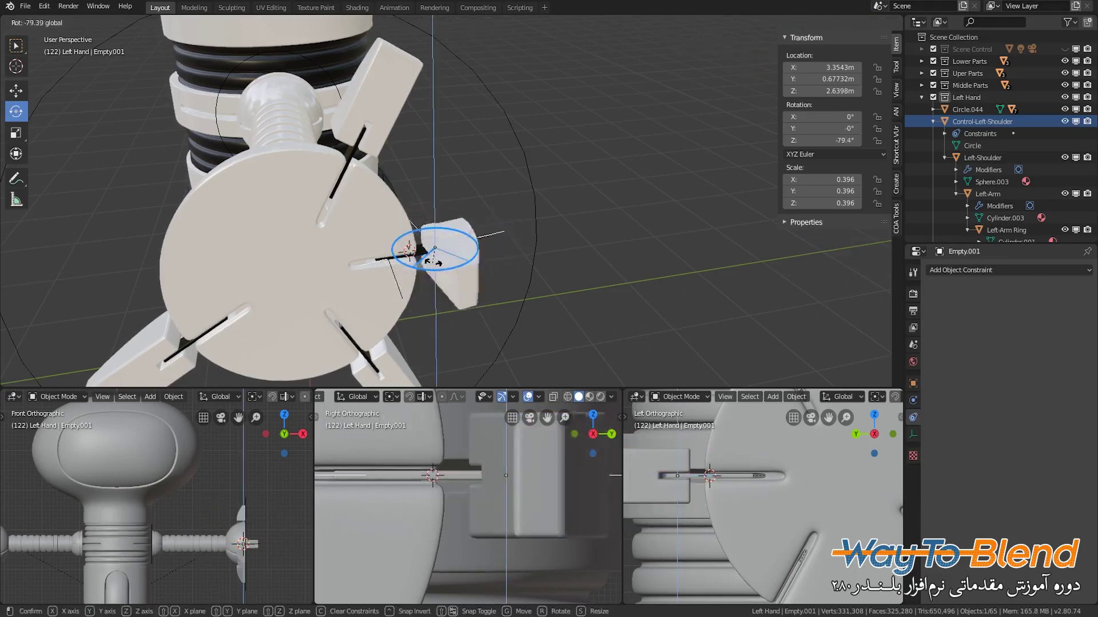
right_click(461, 252)
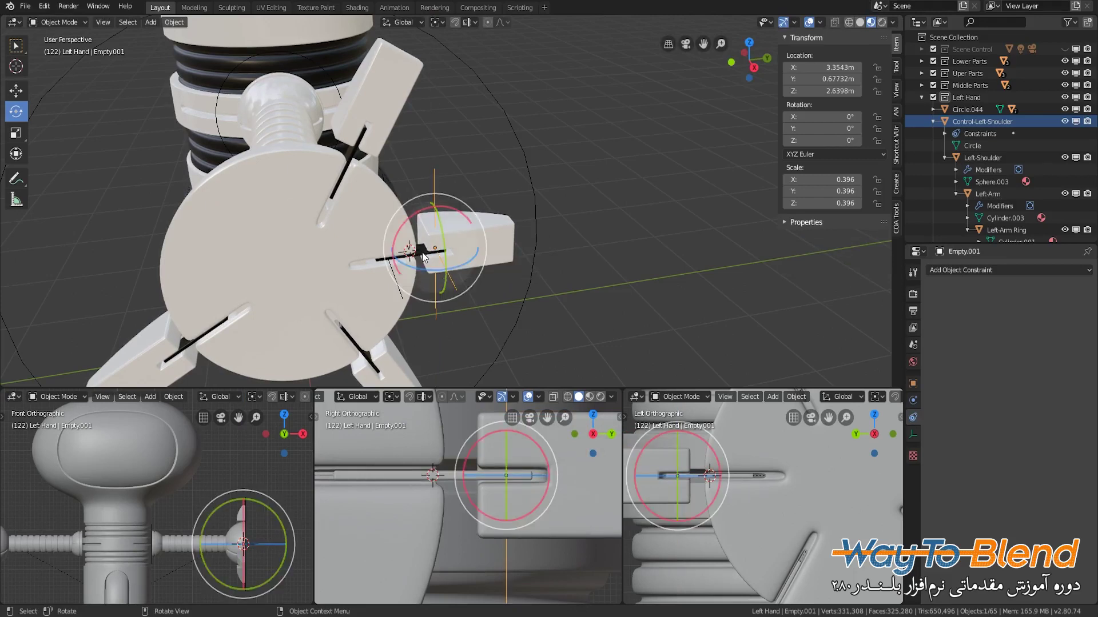
Parent Empty.001 under the original Empty with Set Parent To Object
click(402, 300)
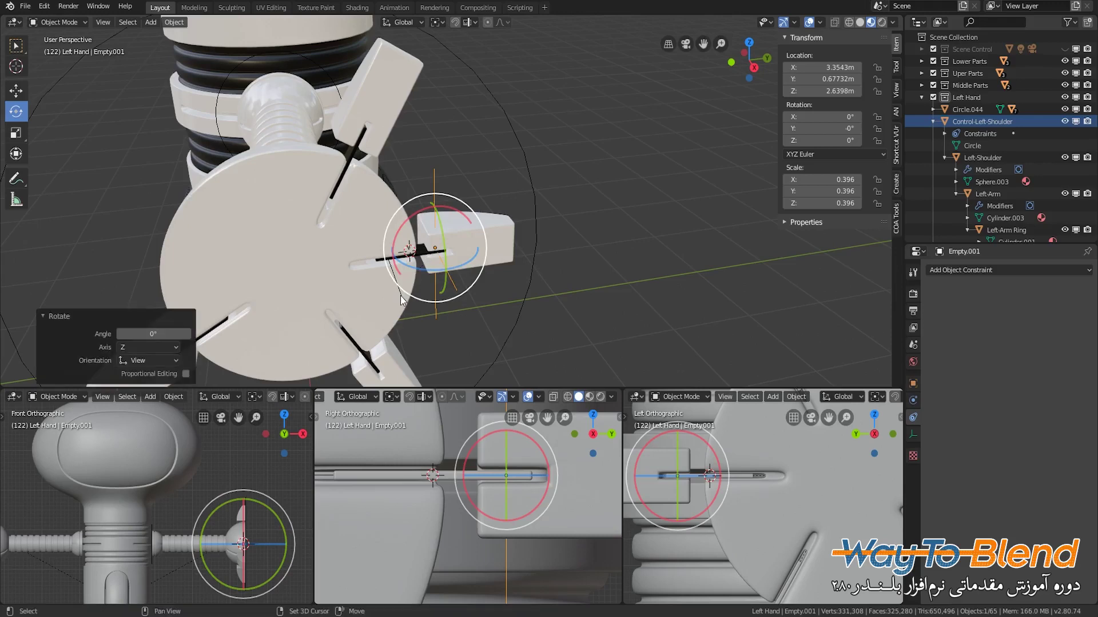
key(w)
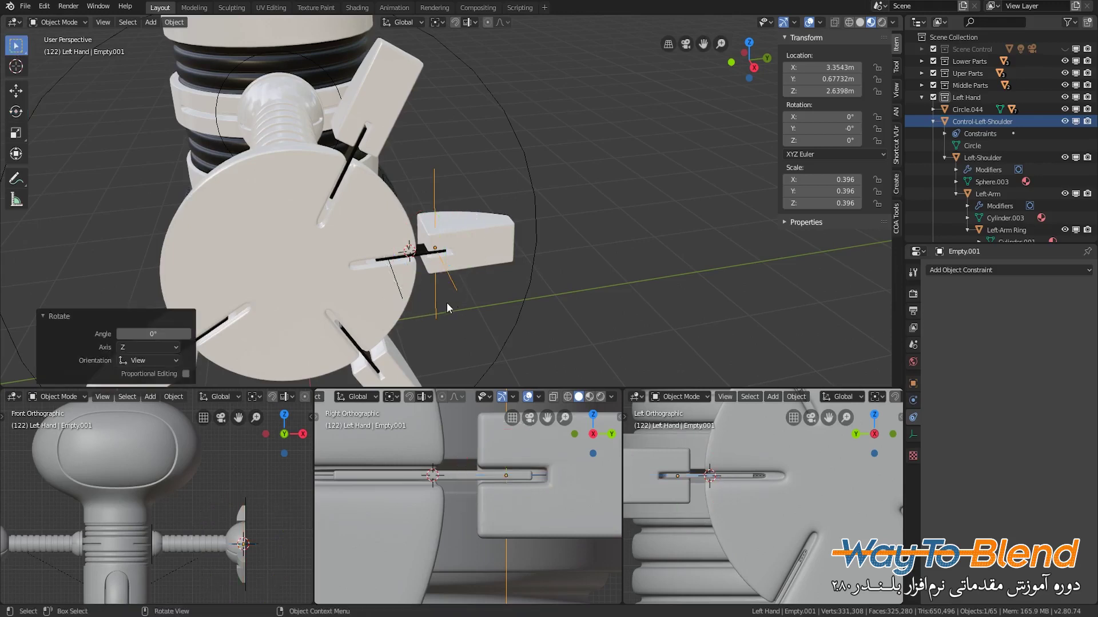
shift+click(397, 284)
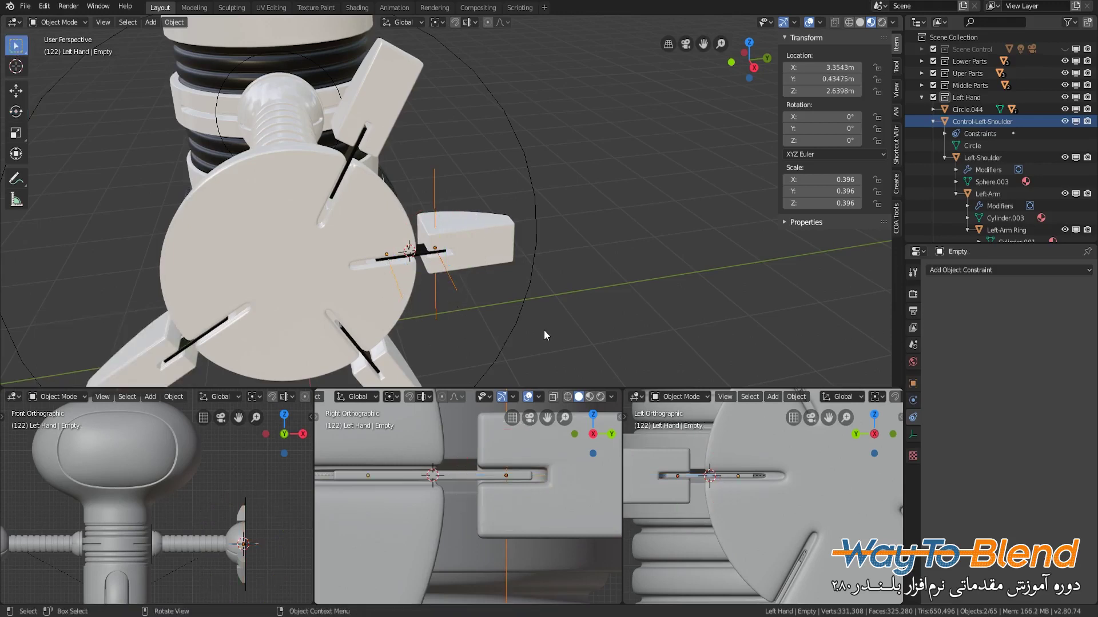
key(ctrl+p)
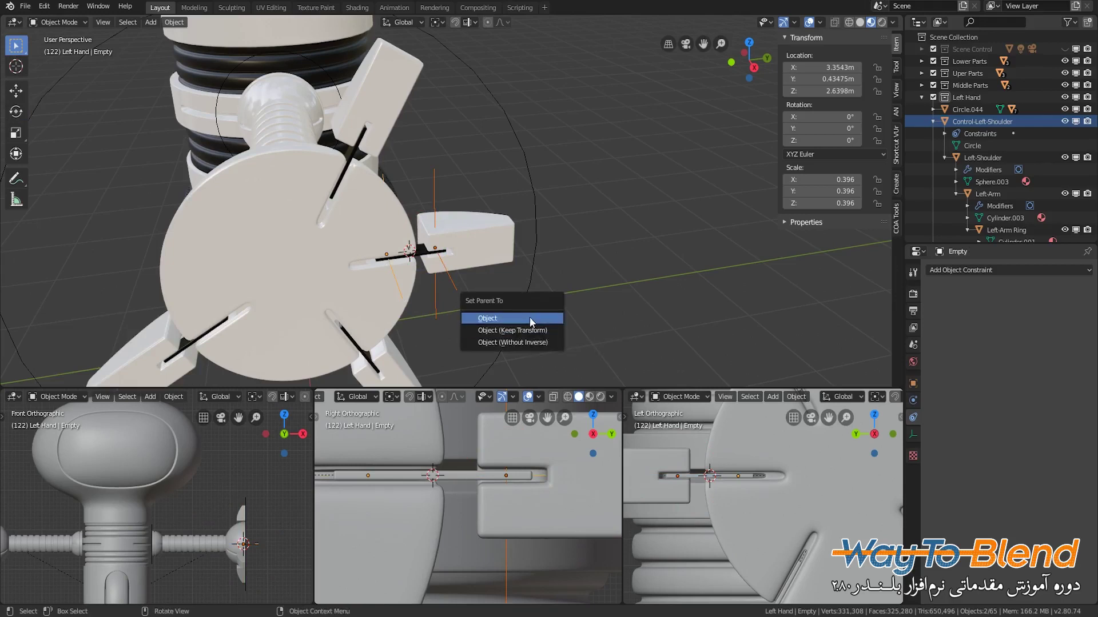
click(518, 330)
click(392, 295)
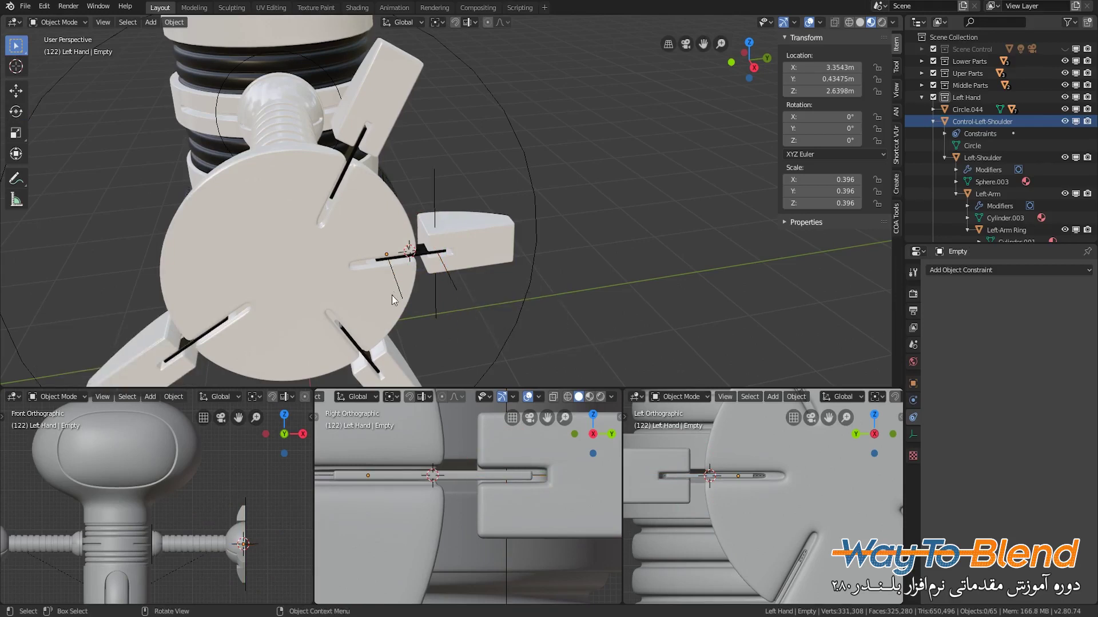
click(15, 112)
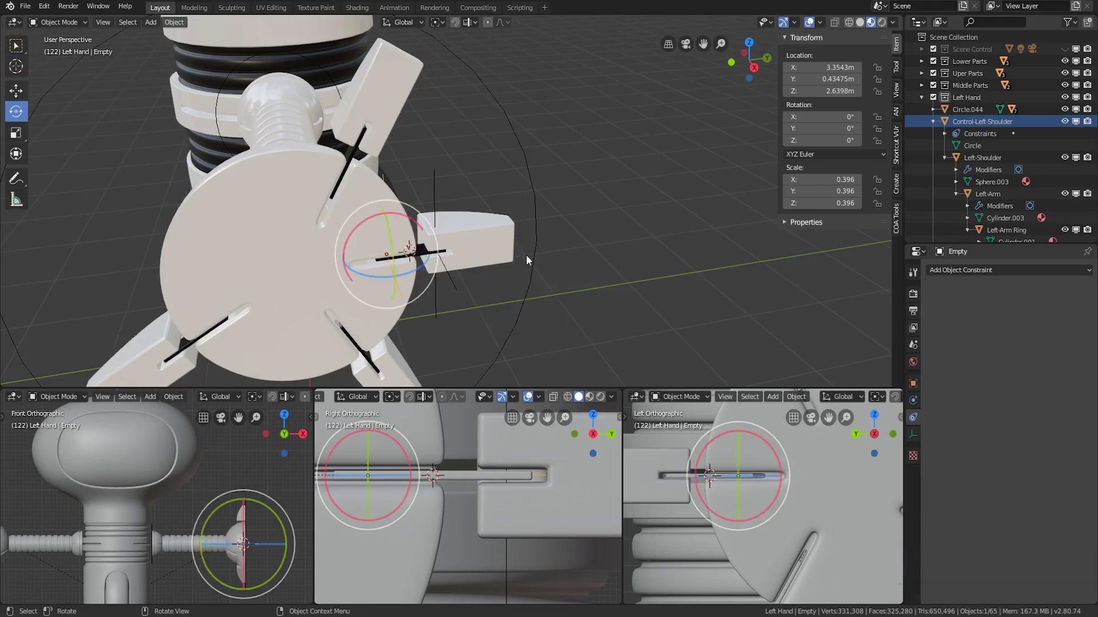
mouse_move(426, 264)
mouse_down()
mouse_move(411, 287)
mouse_move(449, 270)
mouse_up()
right_click(449, 269)
key(shift+d)
click(463, 264)
drag(463, 264, 448, 282)
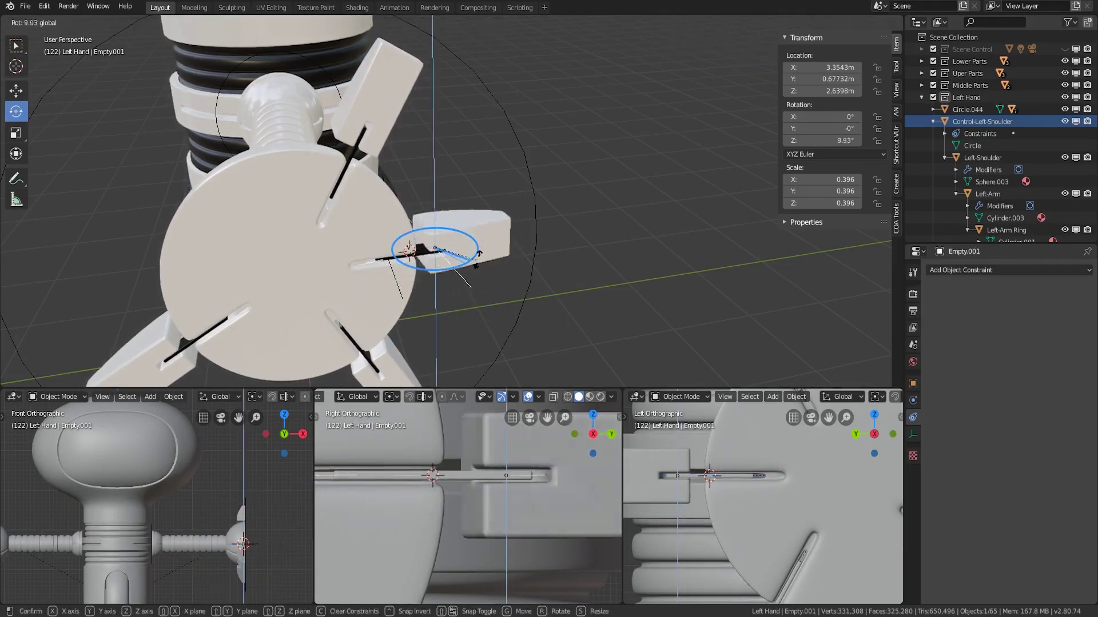
drag(447, 282, 482, 275)
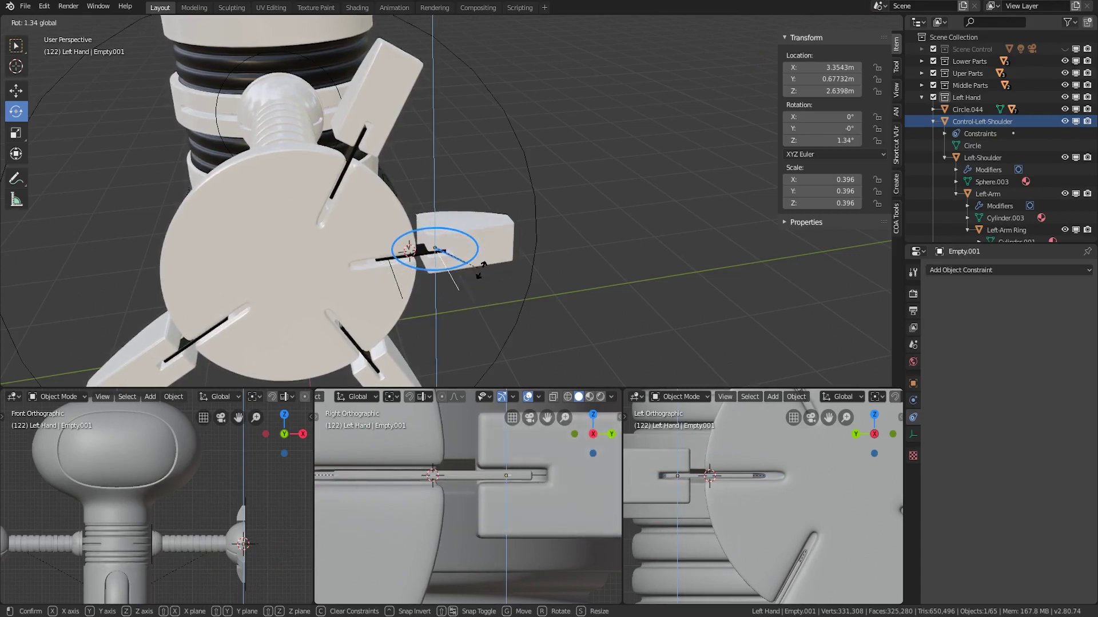
right_click(482, 275)
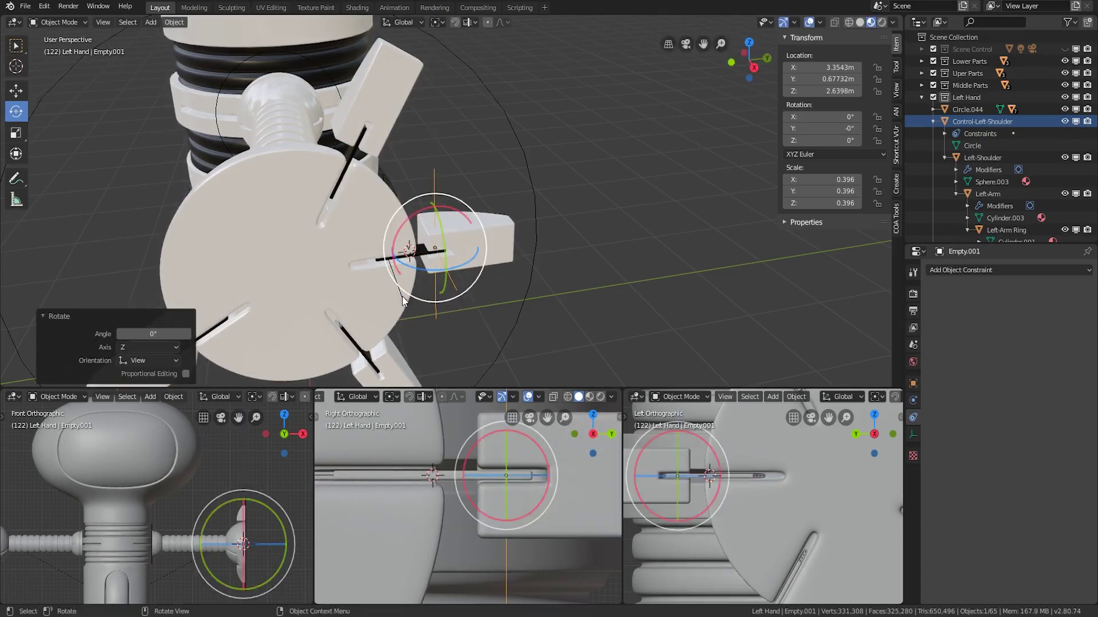
click(474, 291)
click(434, 191)
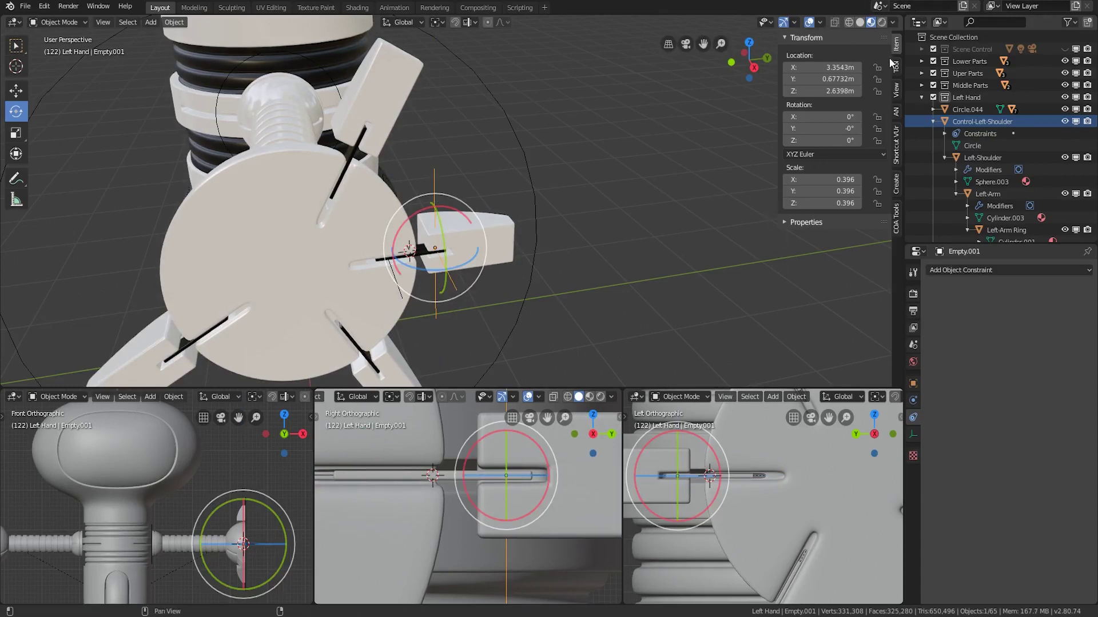
Lock Empty.001's Z location, then the Empty's location on all axes and its Y/Z scale
click(879, 89)
click(386, 254)
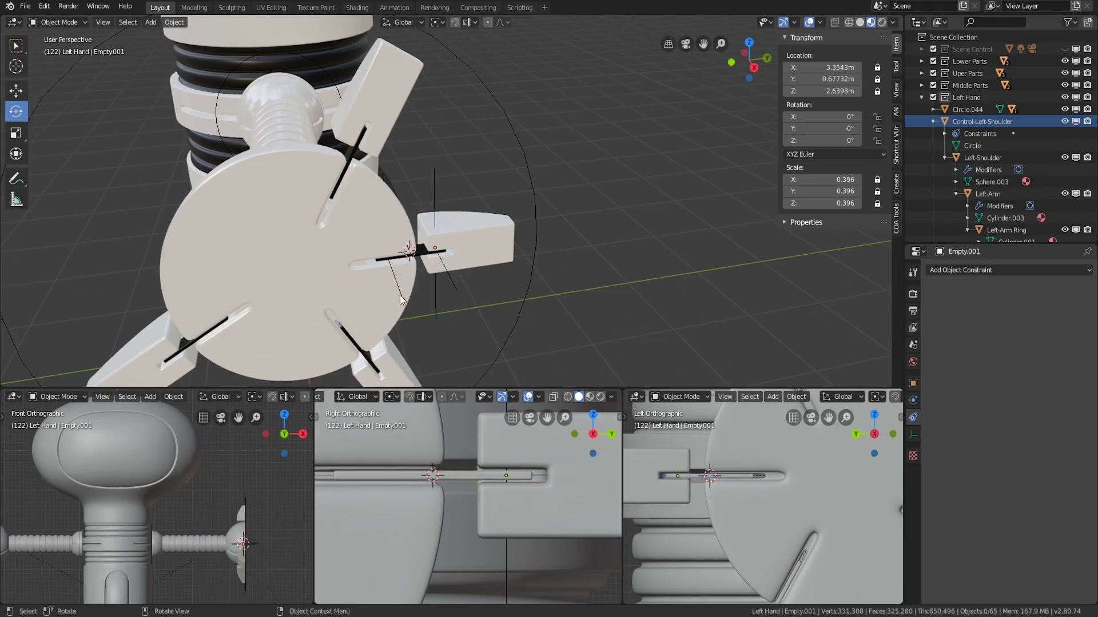
drag(878, 68, 878, 91)
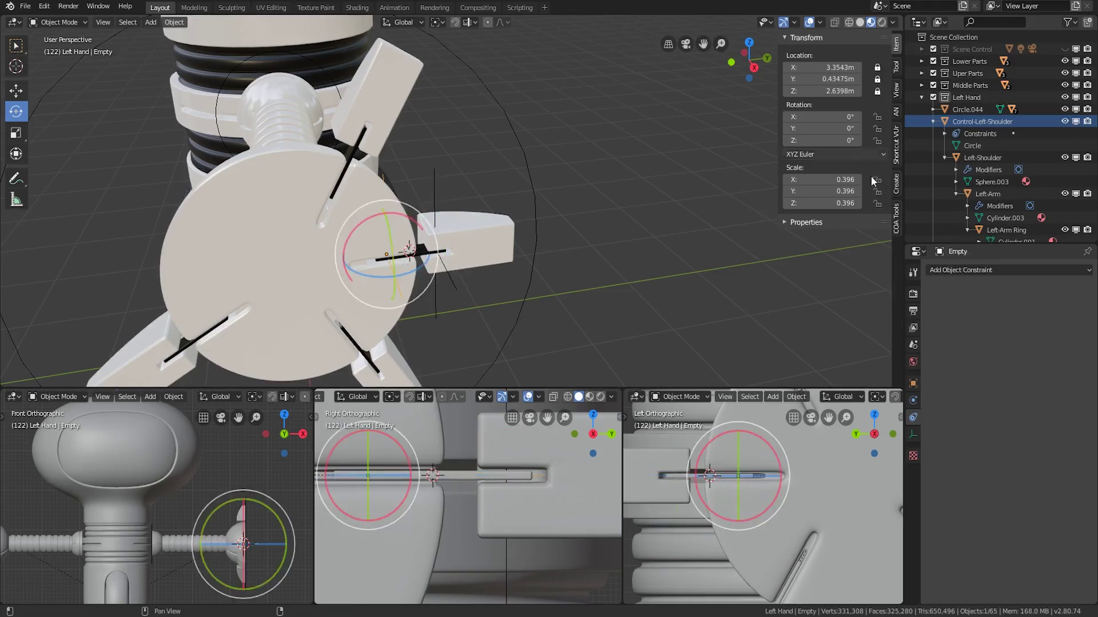
drag(878, 189, 877, 203)
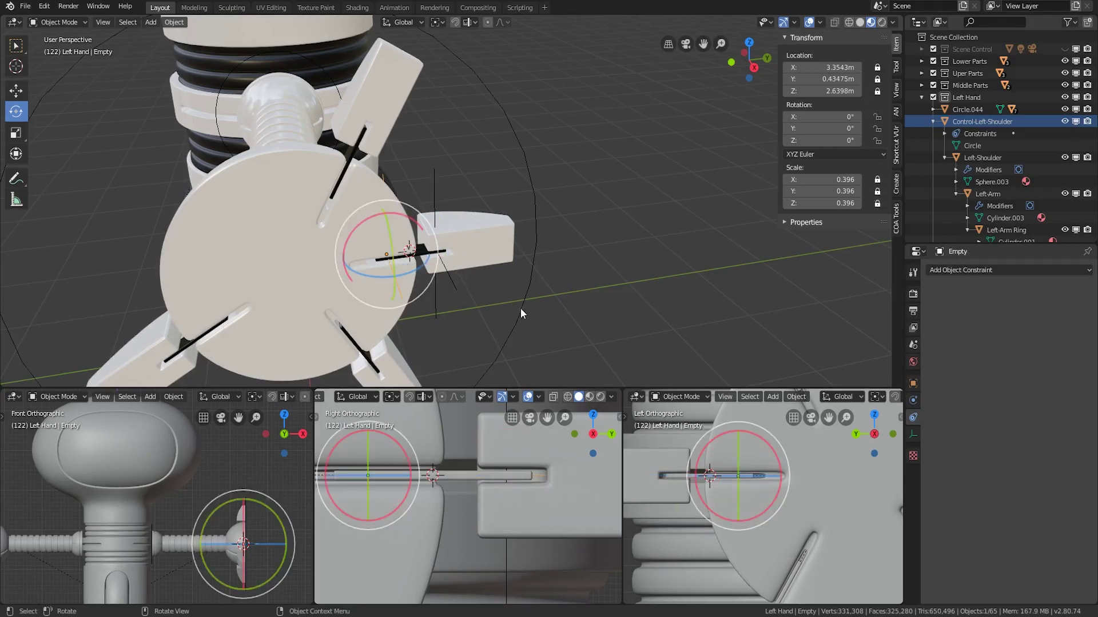
Test rotating, duplicating and scaling the controls, cancelling each attempt so scale stays 0.396
key(r)
key(Escape)
key(r)
key(Escape)
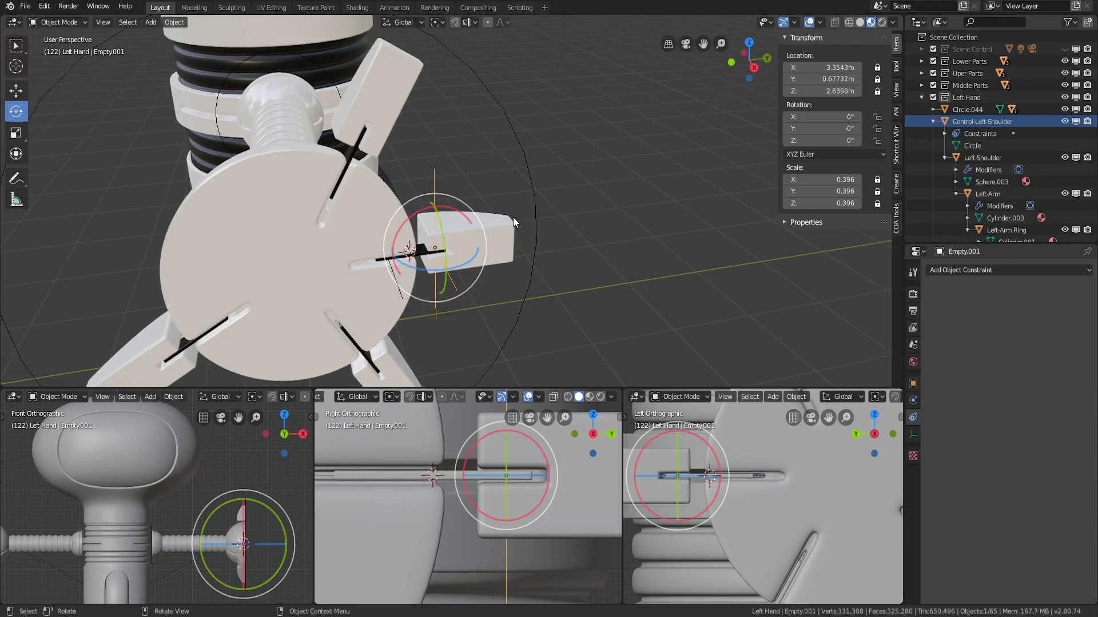
key(shift+d)
key(s)
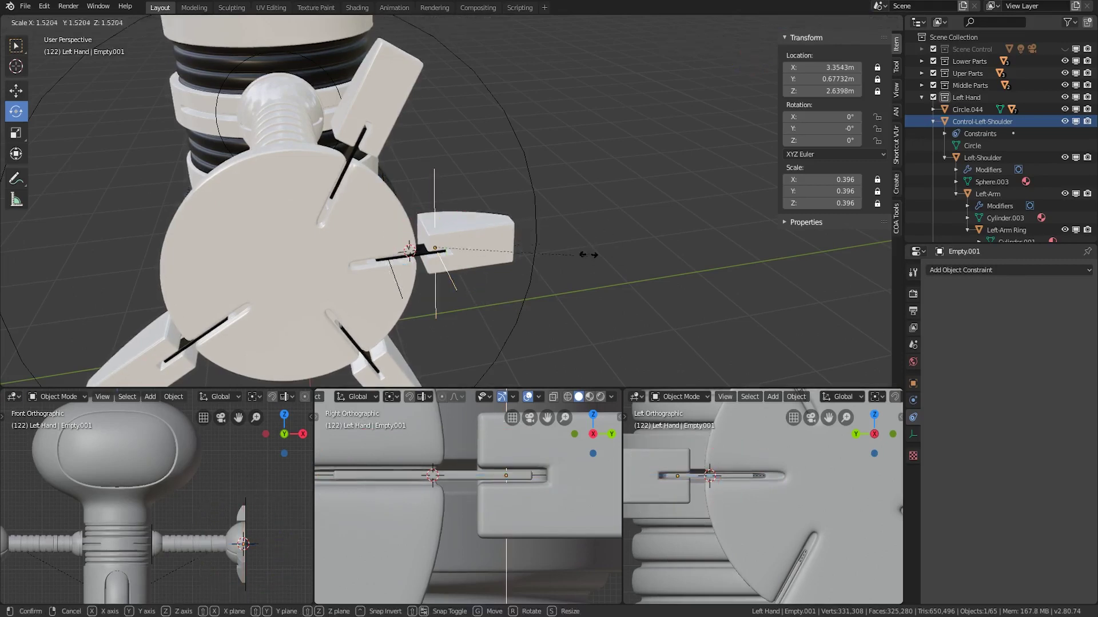
click(598, 266)
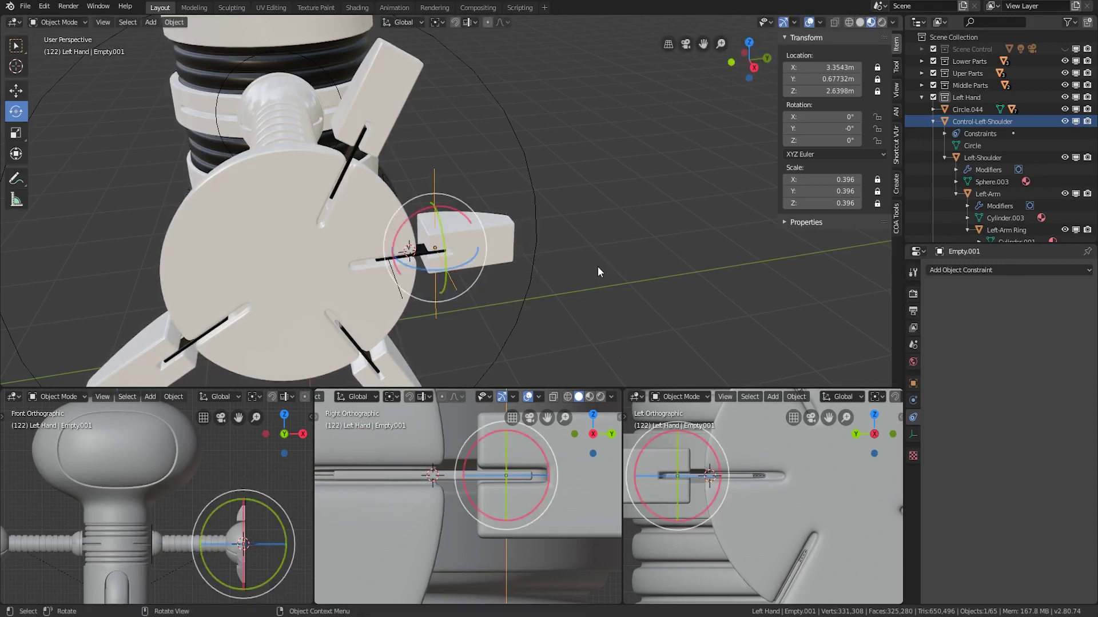
Lock Empty.001's X and Y rotation and test that it turns only around Z
middle_drag(533, 275, 619, 284)
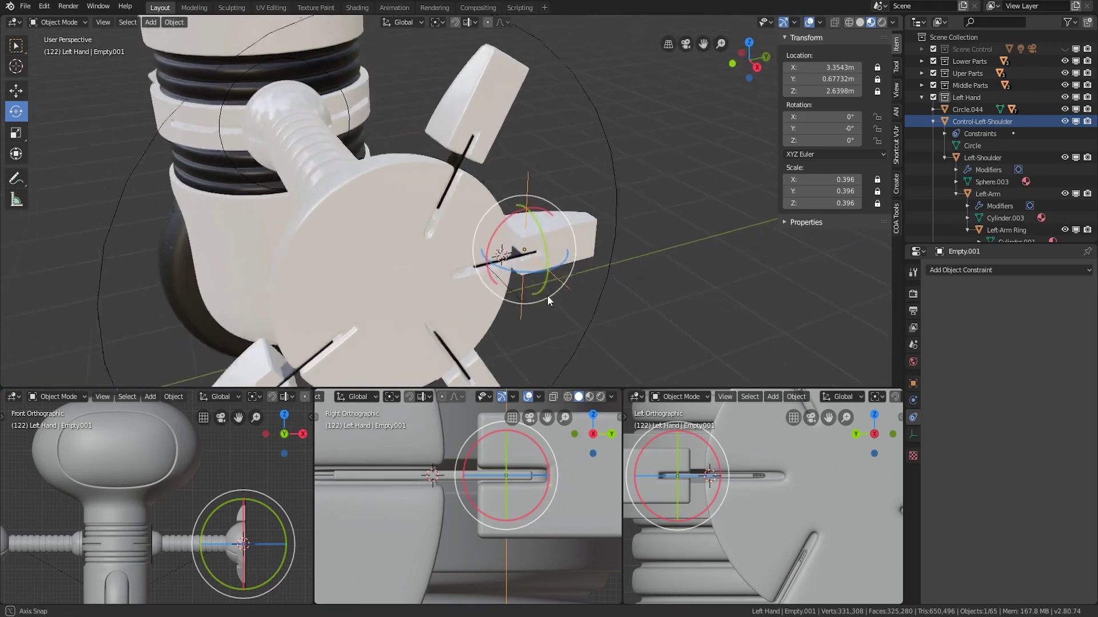
drag(574, 259, 559, 291)
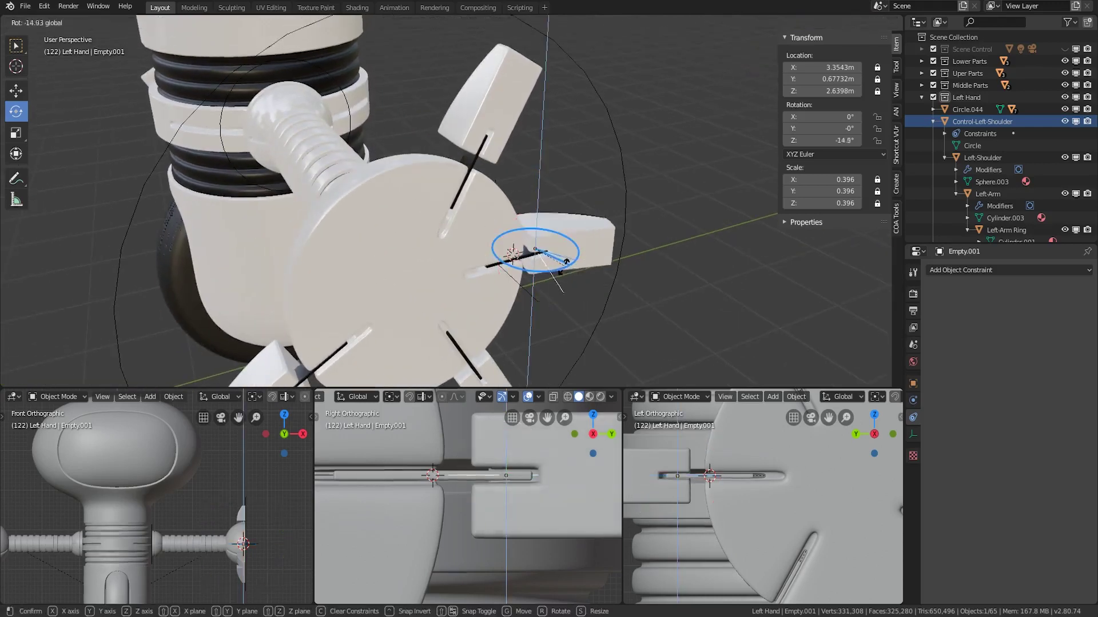
right_click(575, 290)
click(877, 128)
click(877, 117)
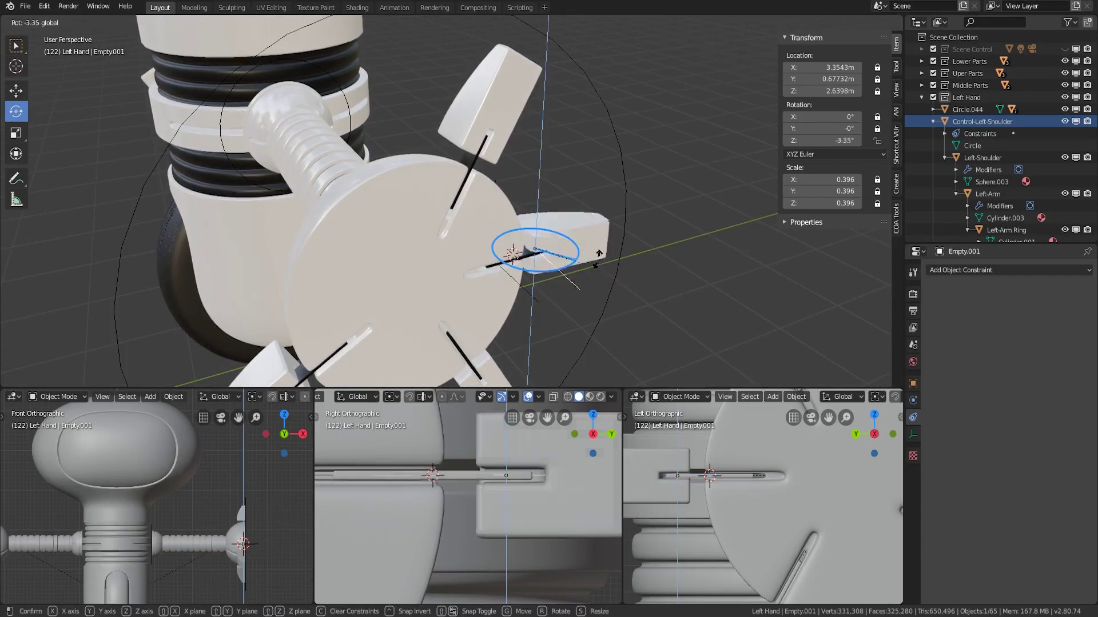
key(r)
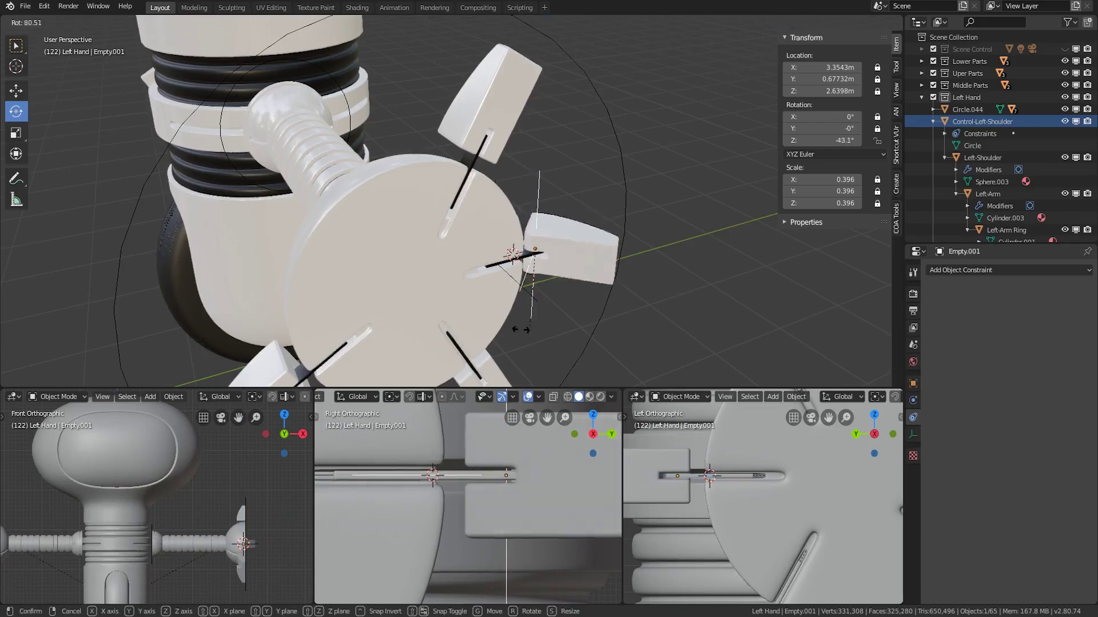
right_click(571, 326)
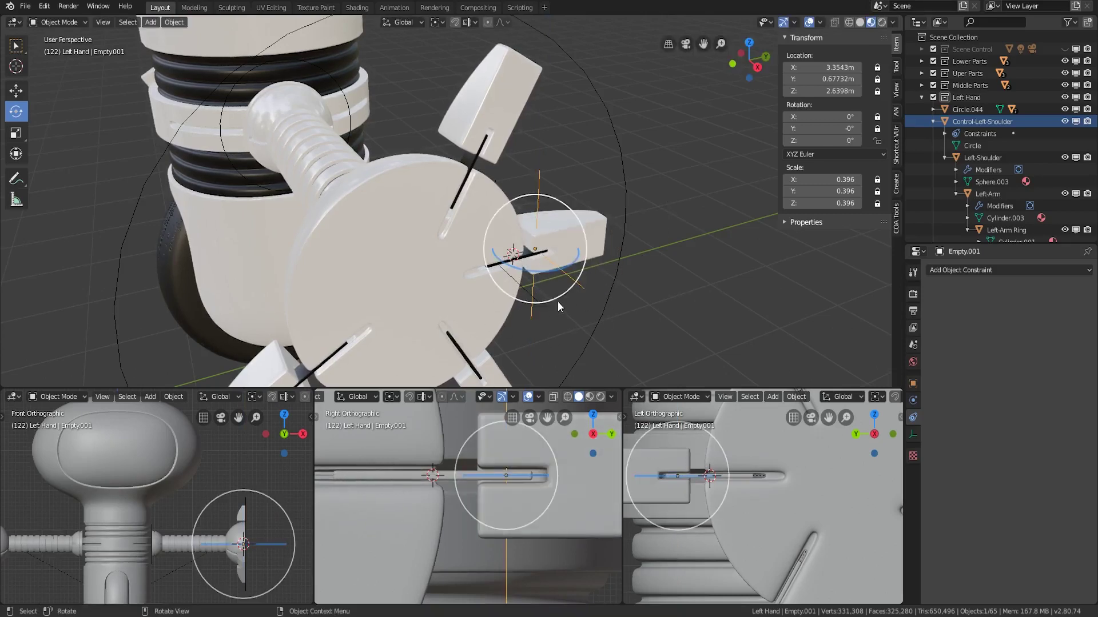
Select the Empty control, test its rotation on the arm, then cancel it
click(577, 333)
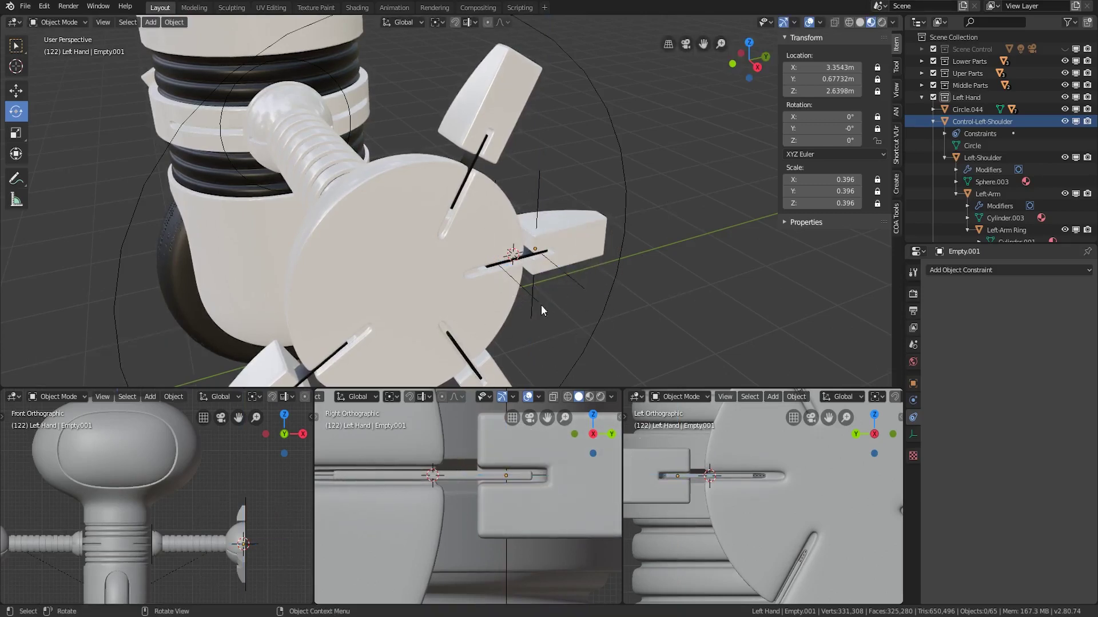
click(524, 290)
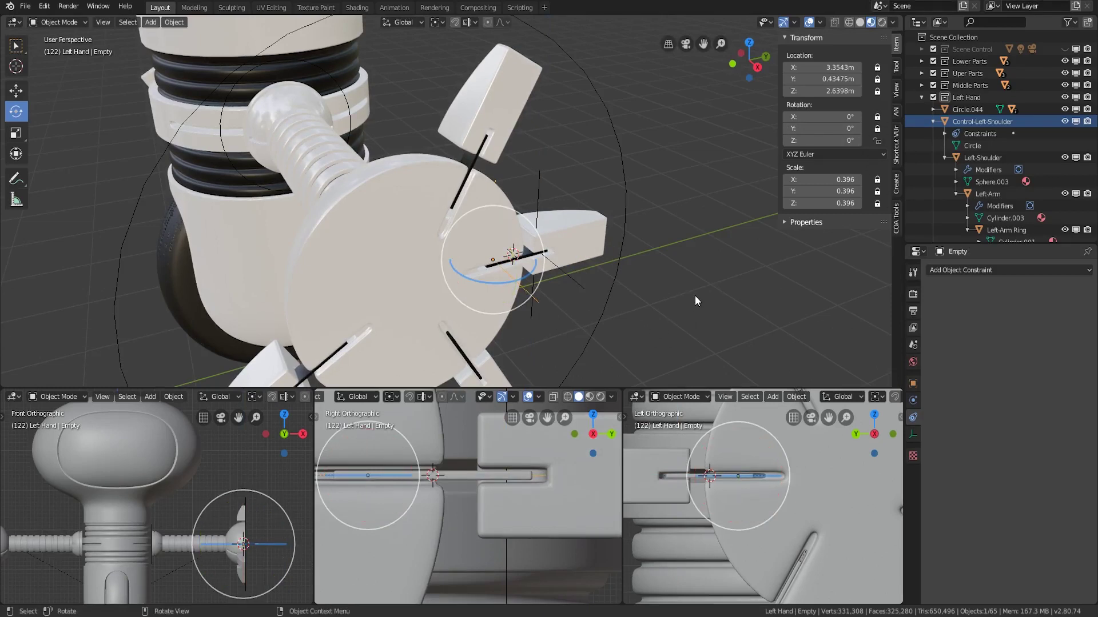
key(r)
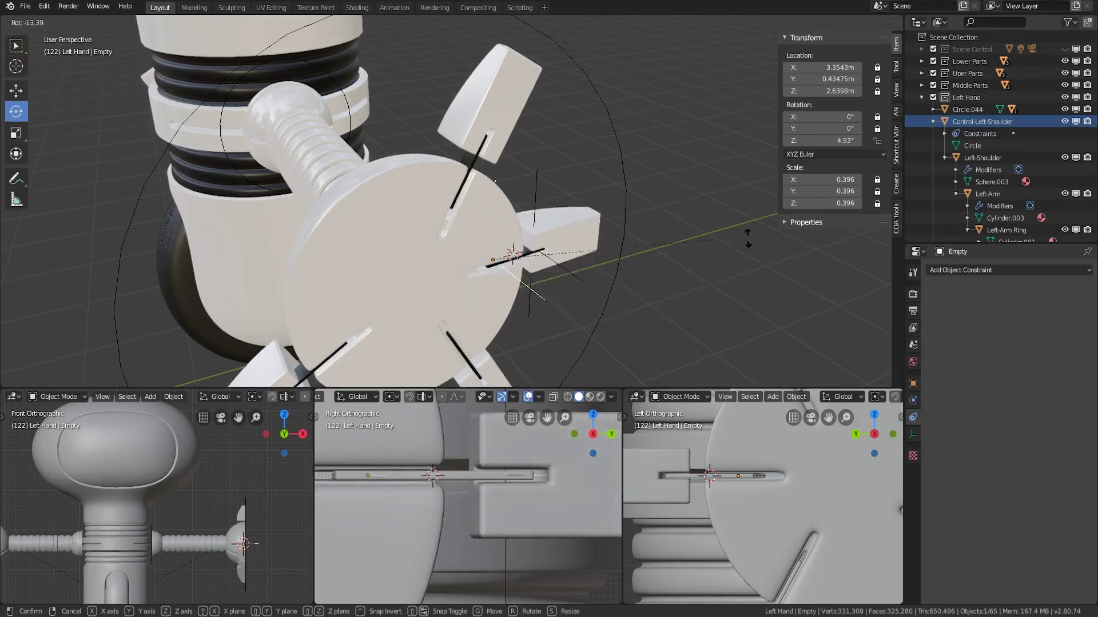
right_click(662, 312)
scroll(651, 273, up, 3)
scroll(650, 268, down, 5)
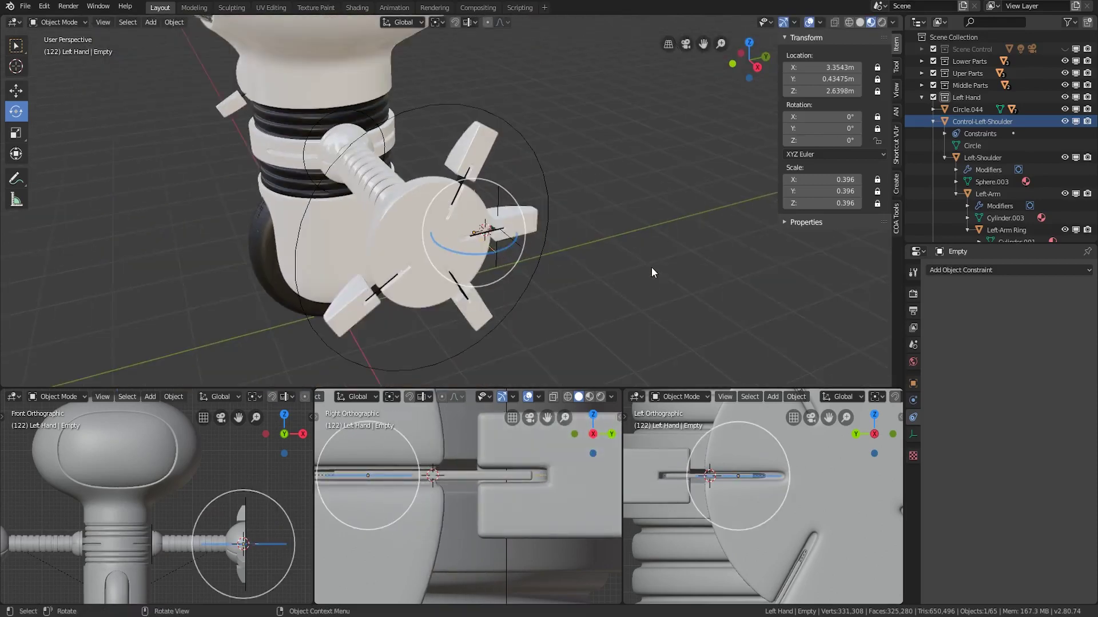
mouse_move(651, 266)
middle_down()
mouse_move(657, 304)
mouse_move(651, 287)
middle_up()
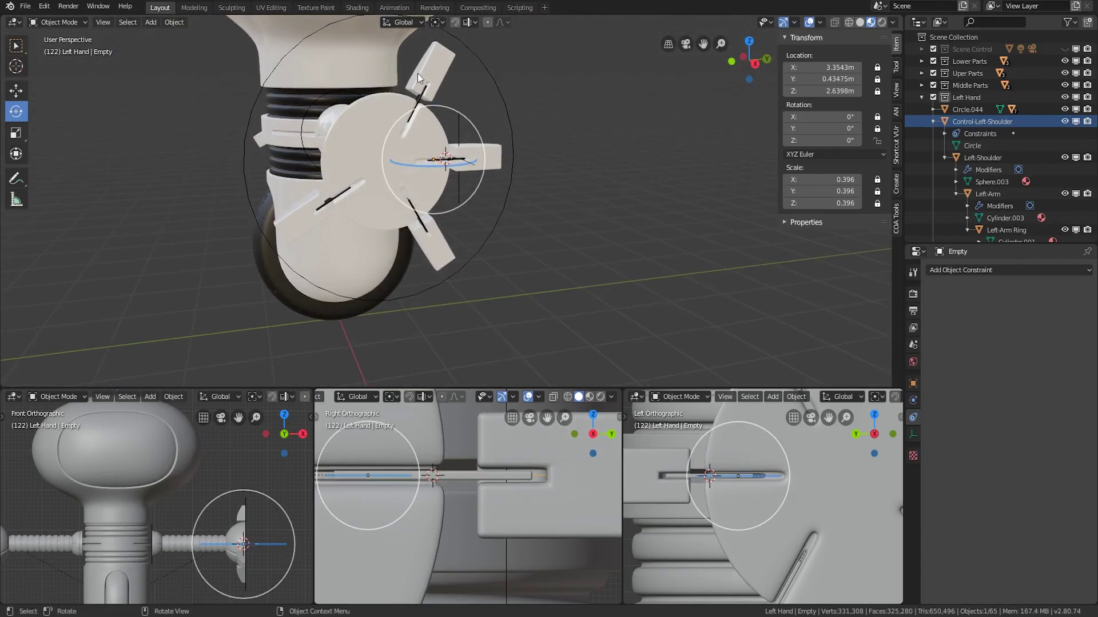
scroll(554, 235, up, 4)
Snap the 3D cursor to the Left-Hand disc's centre
click(475, 284)
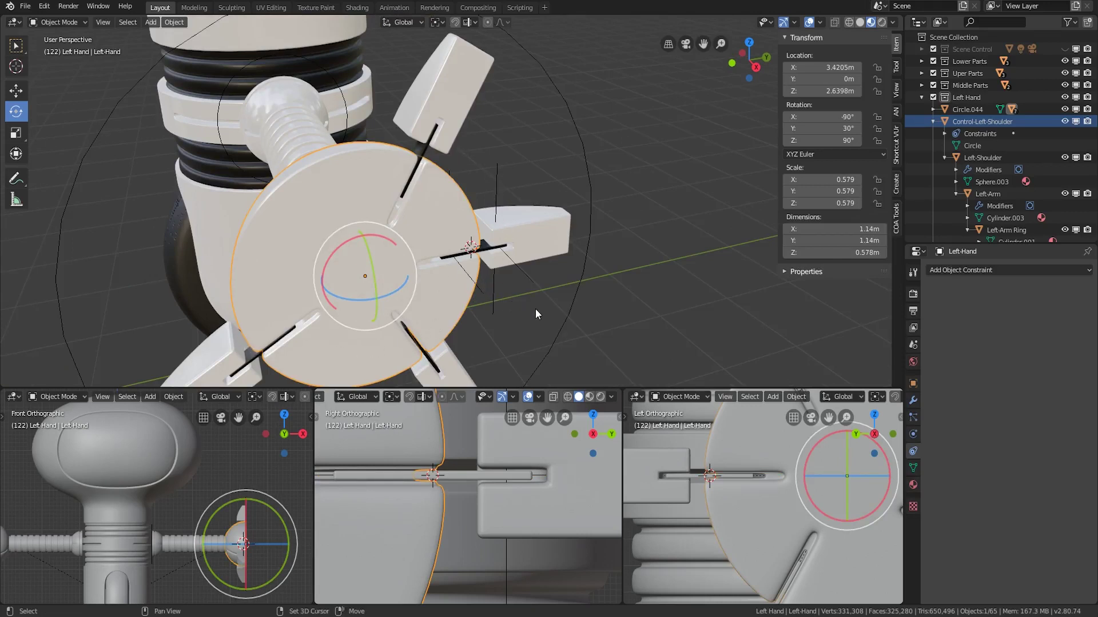
key(shift+s)
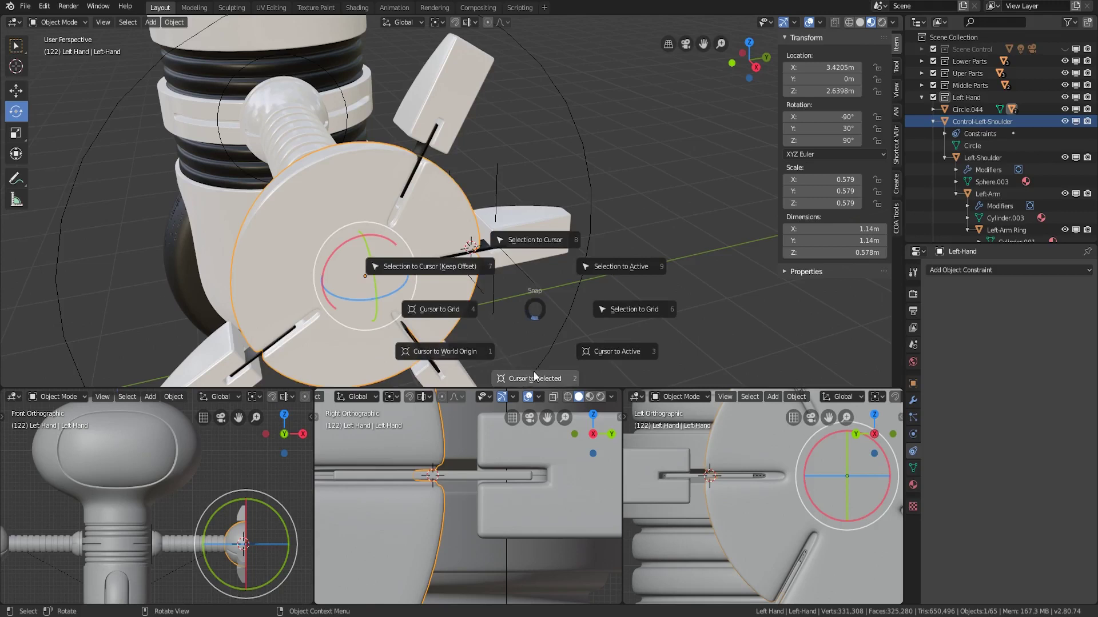
click(535, 375)
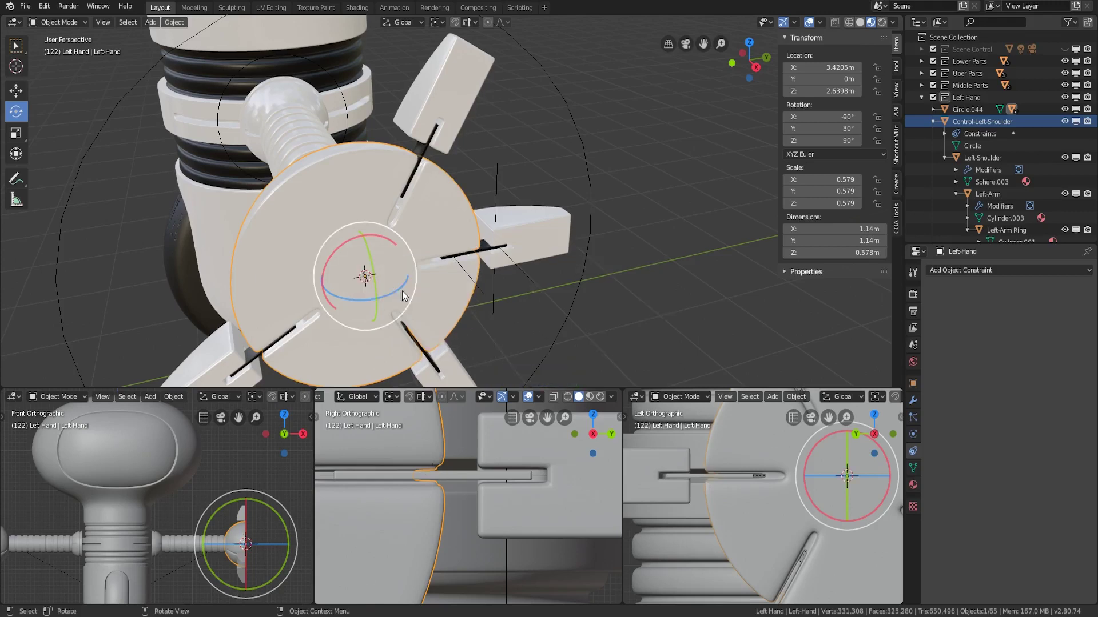
Select the Empty finger control and duplicate it with Shift+D
shift+click(484, 290)
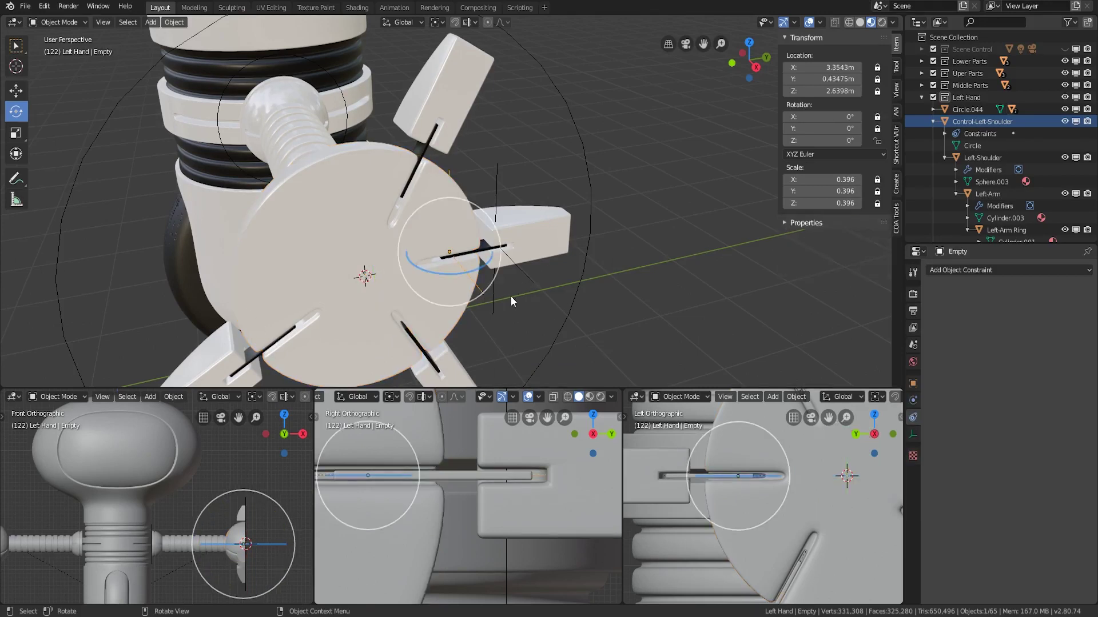
click(583, 311)
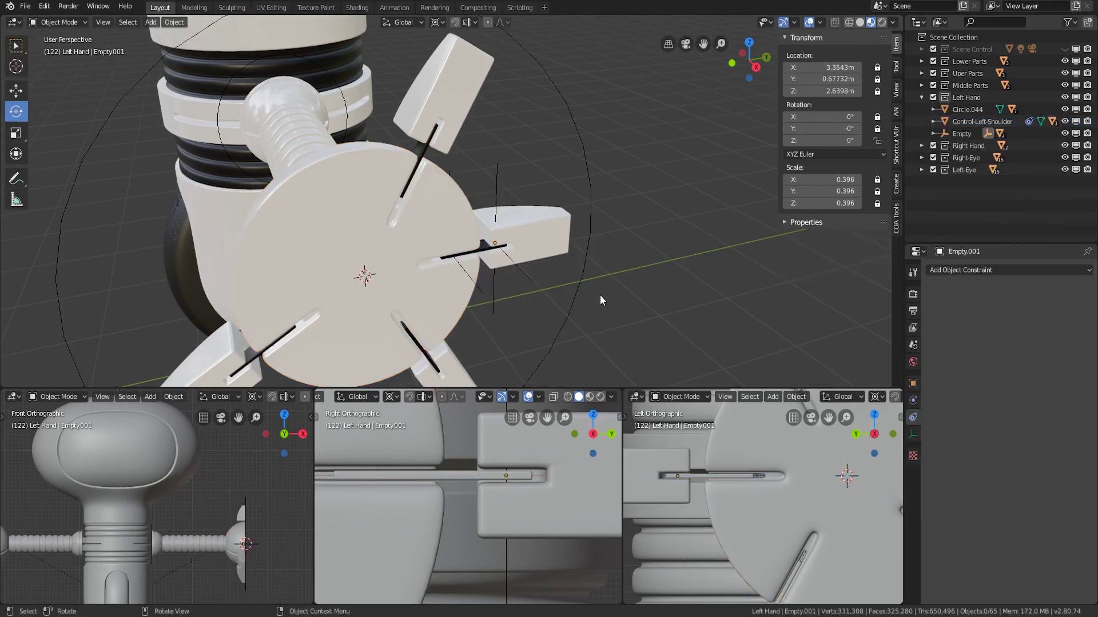
mouse_move(599, 294)
middle_down()
mouse_move(619, 303)
mouse_move(574, 279)
middle_up()
click(538, 256)
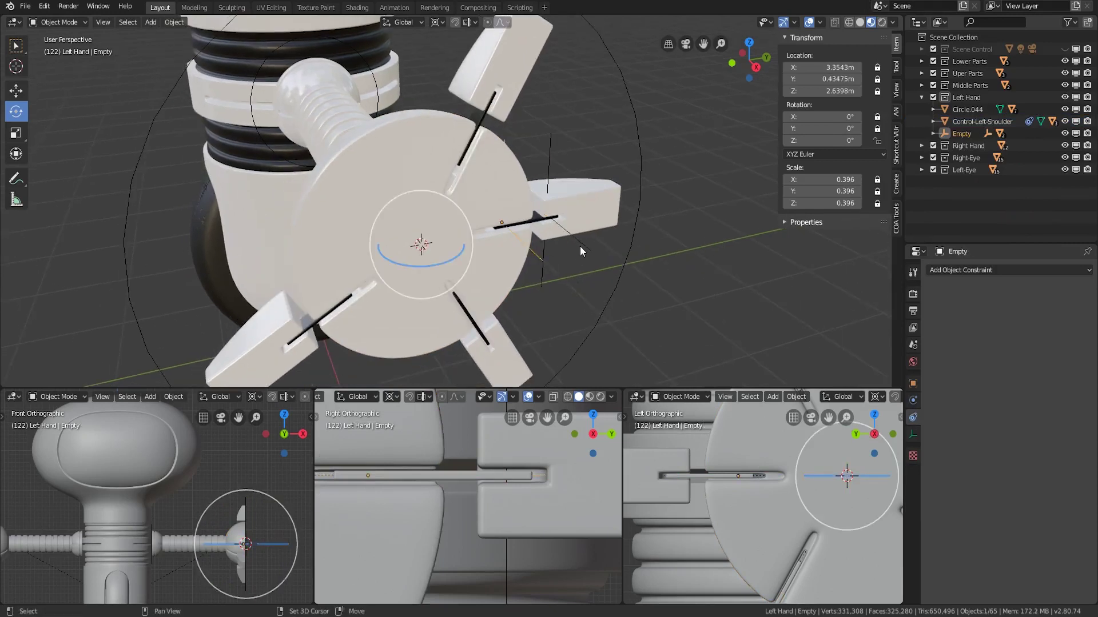
key(shift+d)
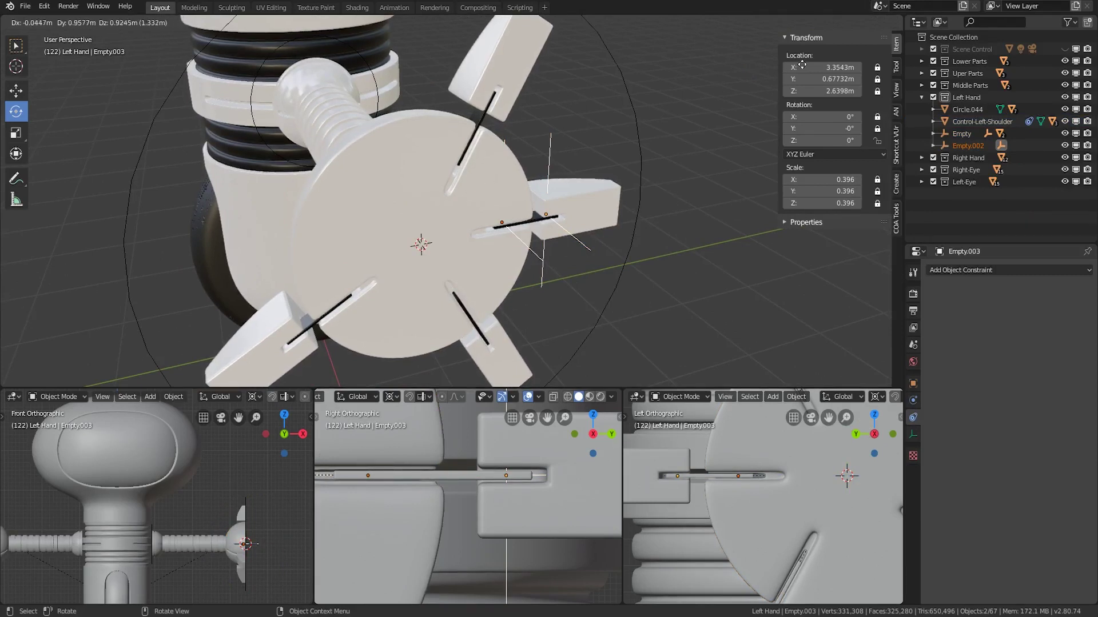
Keep the duplicates in place and unlock Empty.003's X and Y rotation
right_click(649, 294)
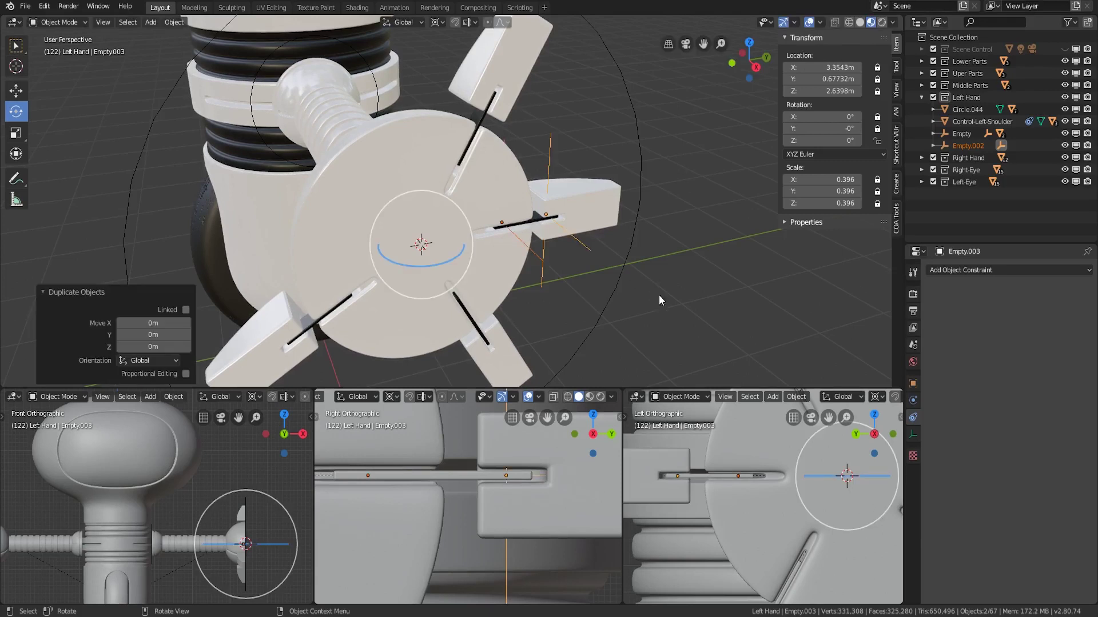
click(933, 145)
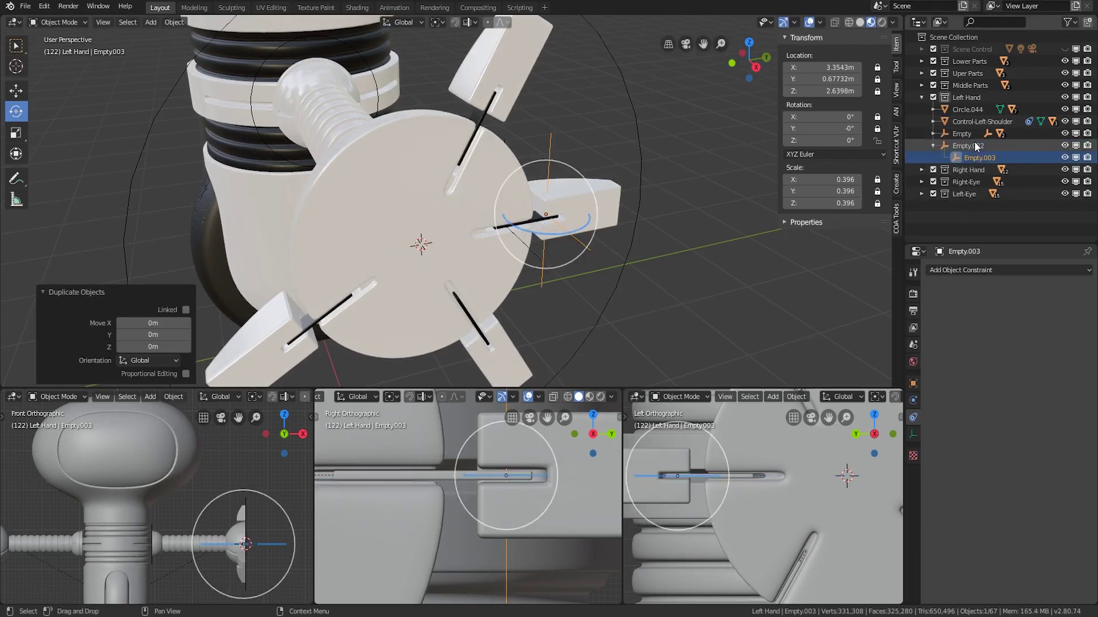
click(973, 156)
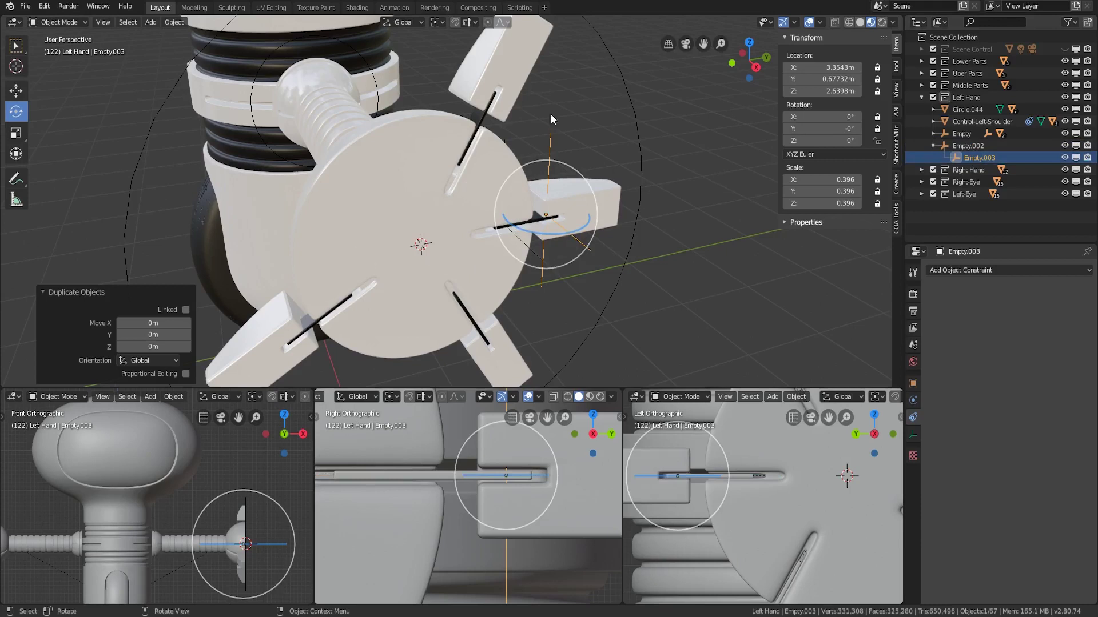
drag(877, 117, 878, 128)
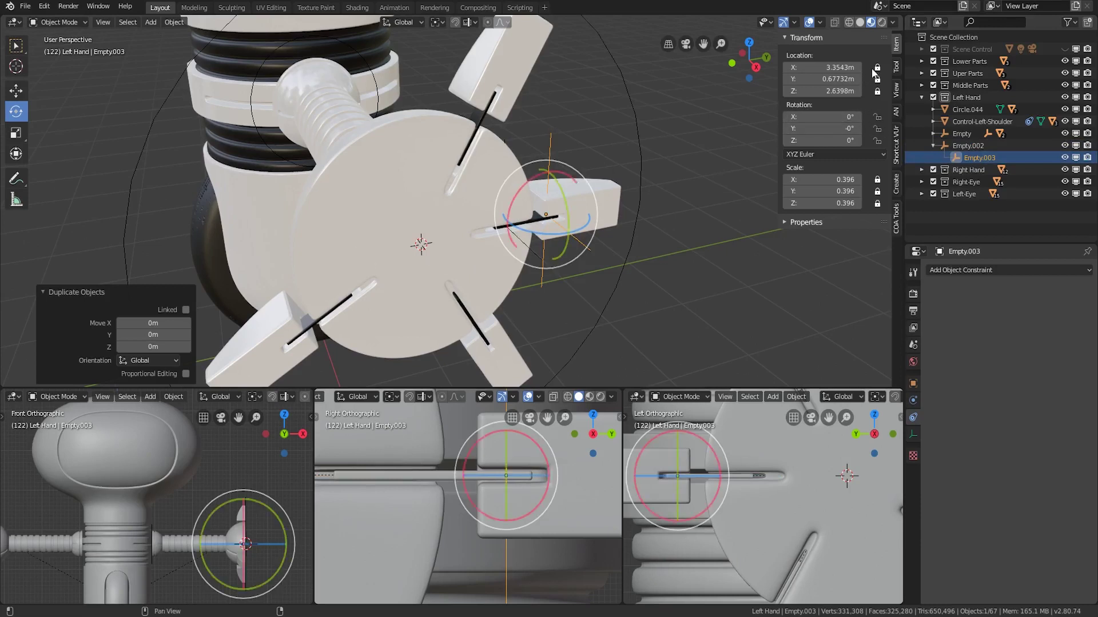
Unlock Empty.002's location and X/Y rotation, then test a tilt and cancel it
click(976, 146)
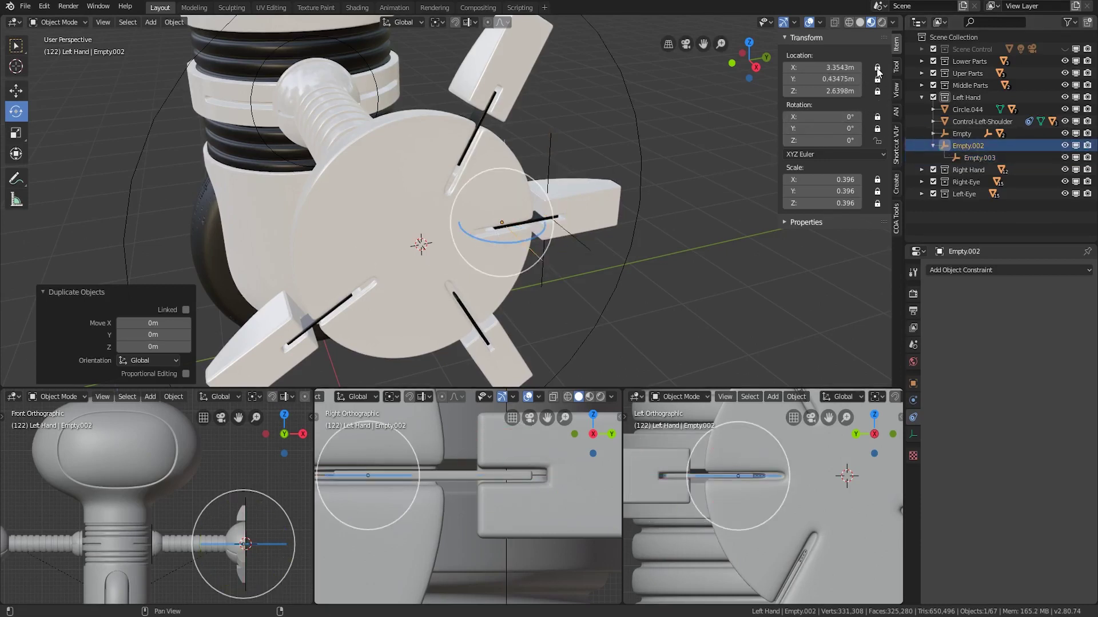
drag(877, 67, 880, 128)
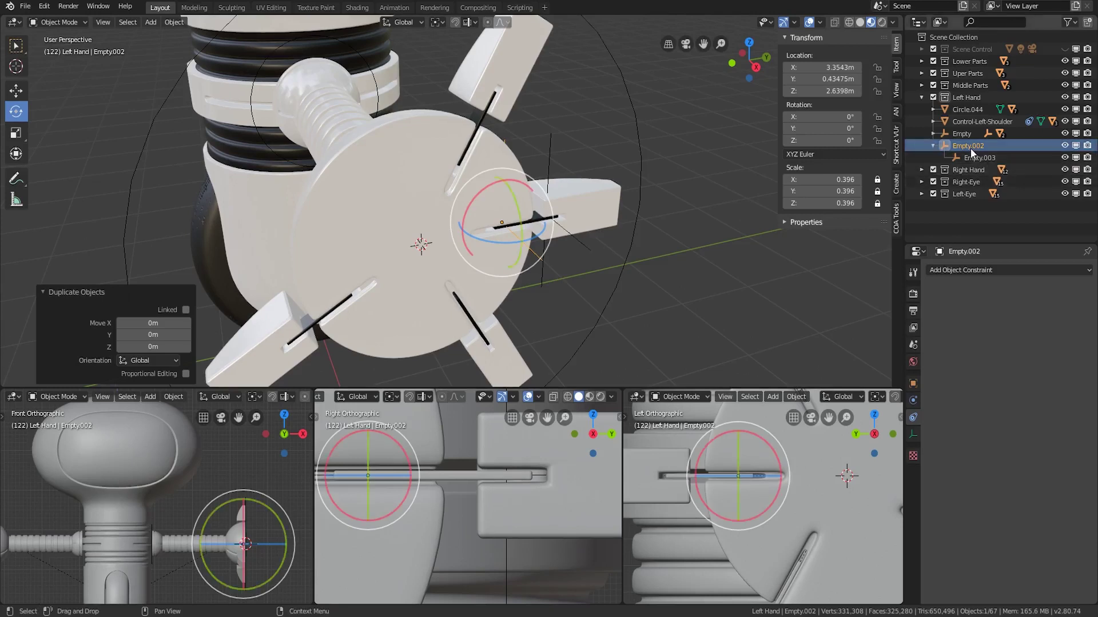
mouse_move(514, 180)
mouse_down()
mouse_move(490, 170)
mouse_move(507, 187)
mouse_up()
key(Escape)
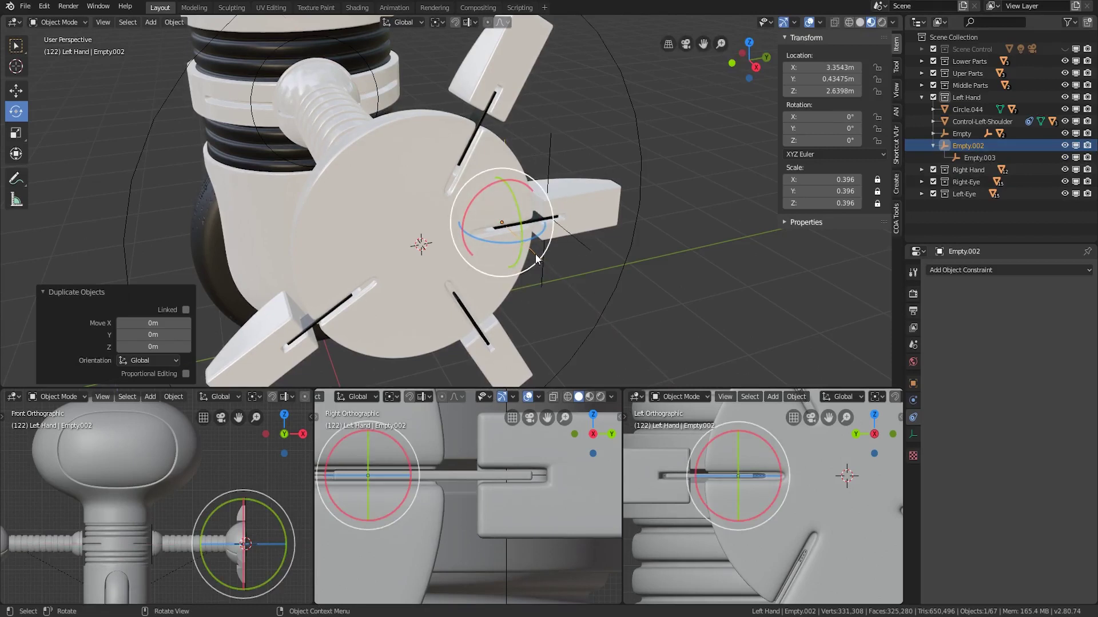
Set the Pivot Point to 3D Cursor and try a rotation, then cancel it
click(442, 23)
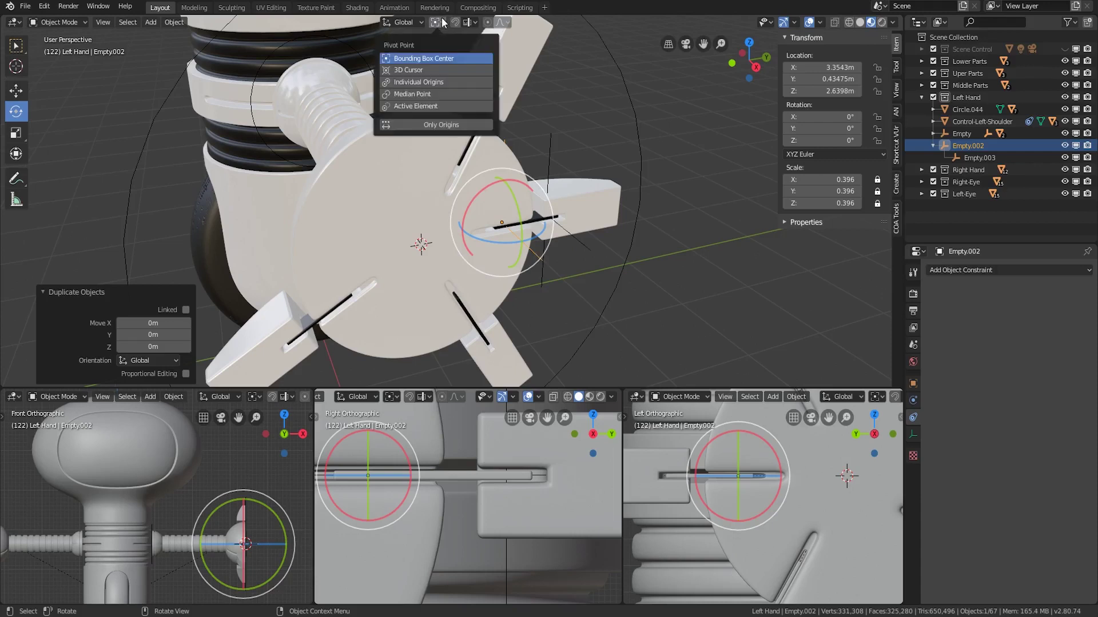
click(427, 69)
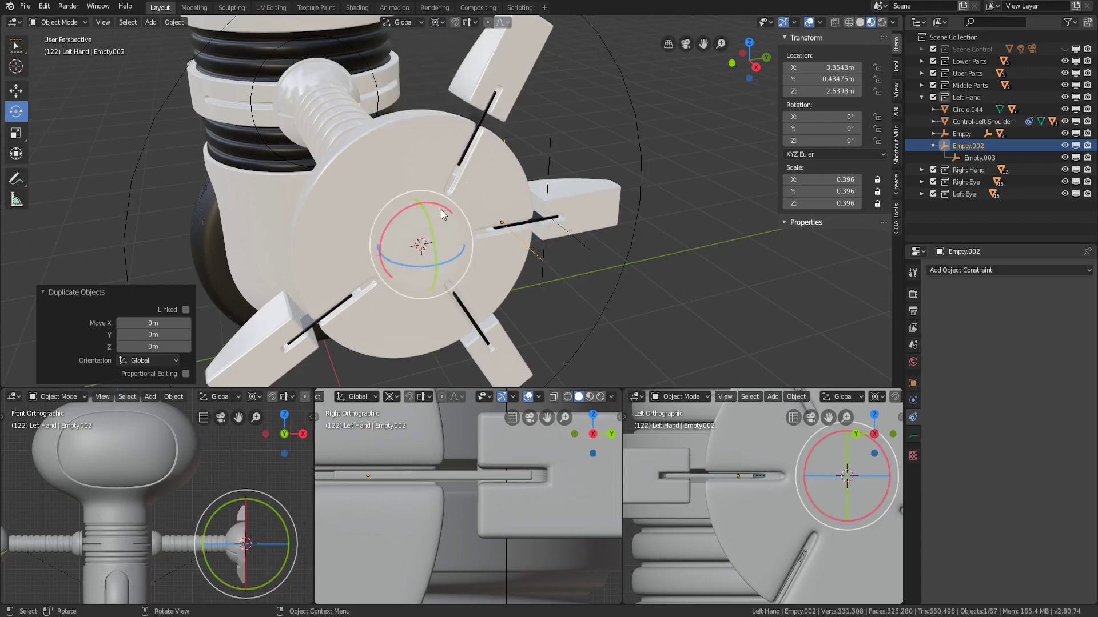
drag(441, 209, 410, 184)
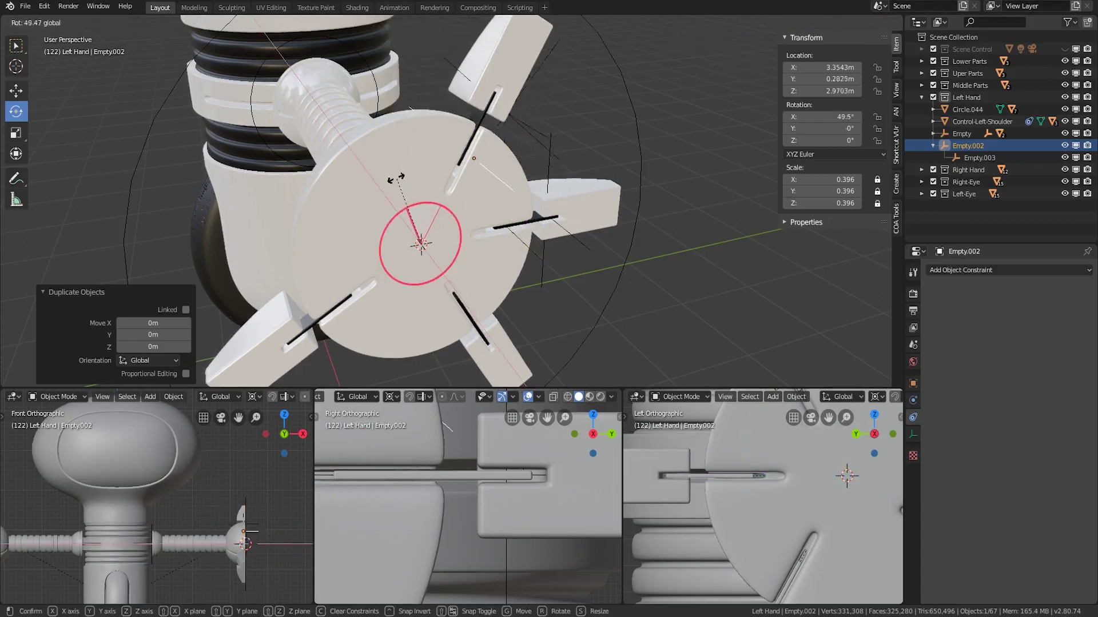
right_click(423, 210)
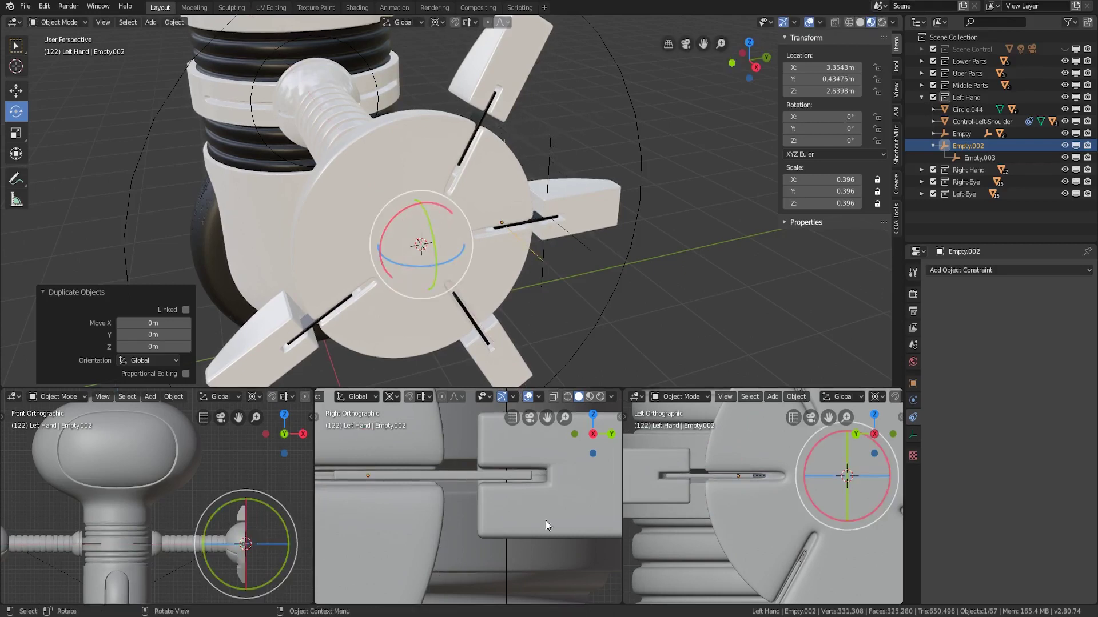
scroll(534, 519, down, 6)
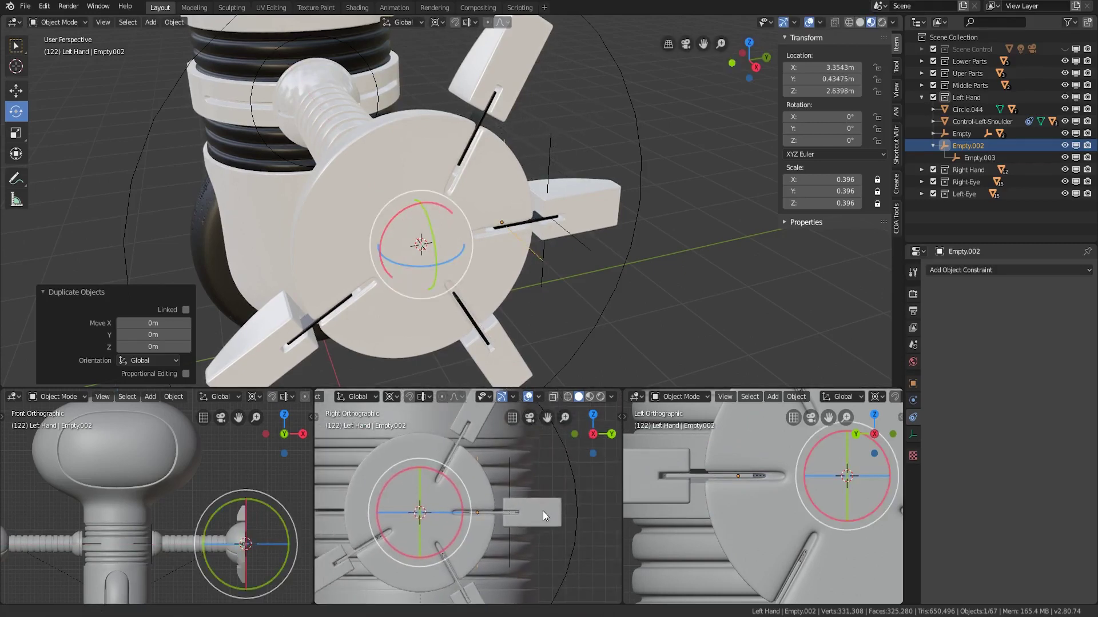
Rotate Empty.002 60° about X around the hand-centre cursor, then add Empty.003 to the selection
drag(459, 486, 420, 448)
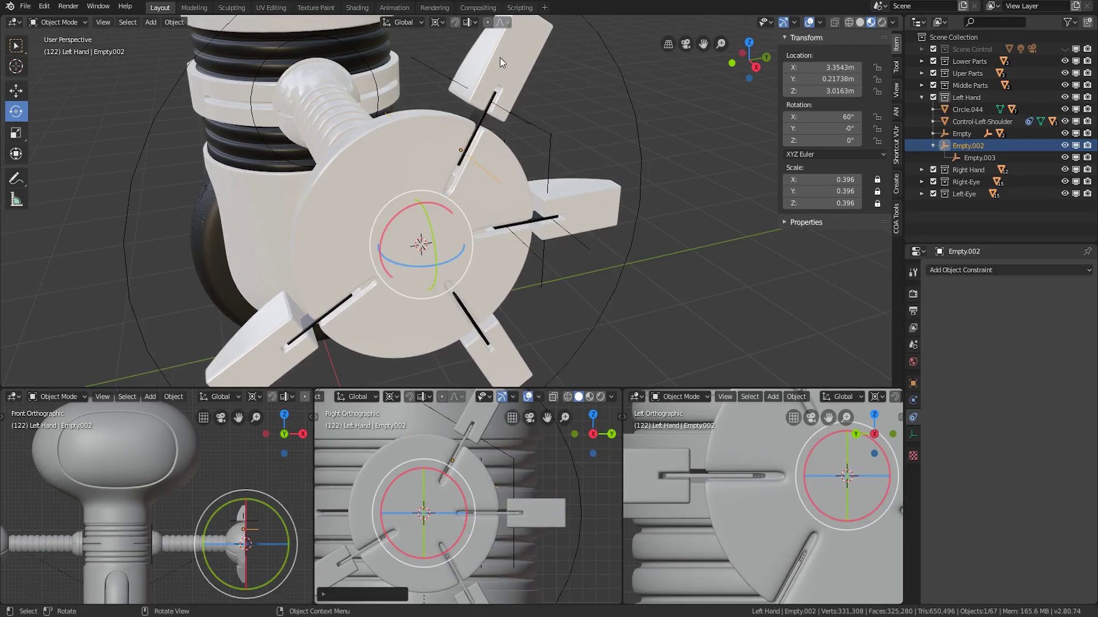
middle_drag(510, 81, 564, 158)
mouse_move(644, 293)
middle_down()
mouse_move(630, 266)
mouse_move(630, 279)
middle_up()
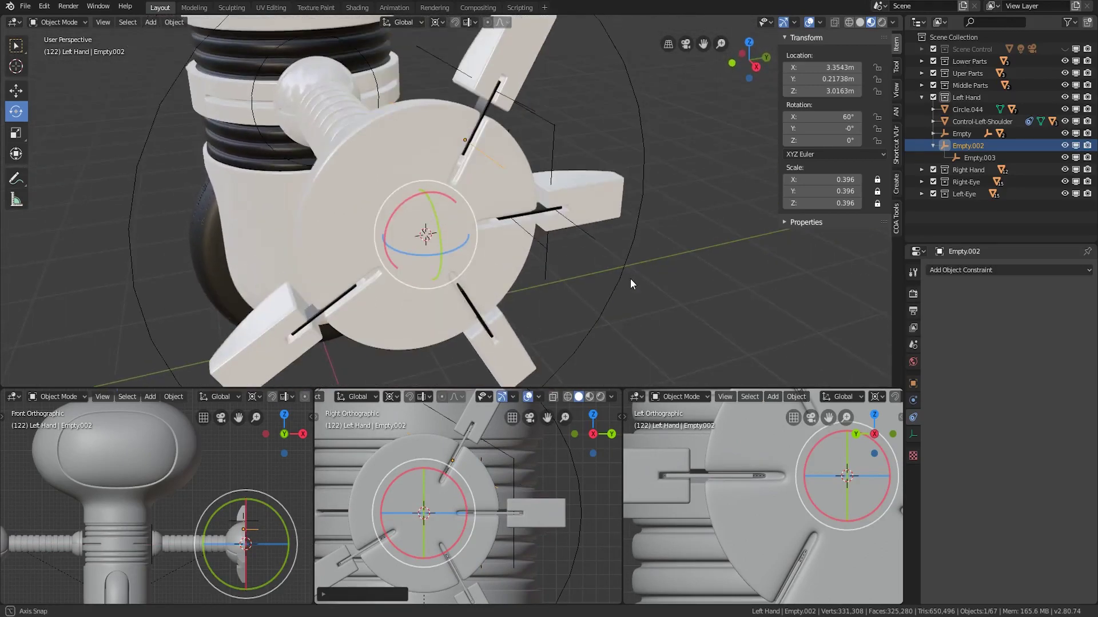
ctrl+click(980, 157)
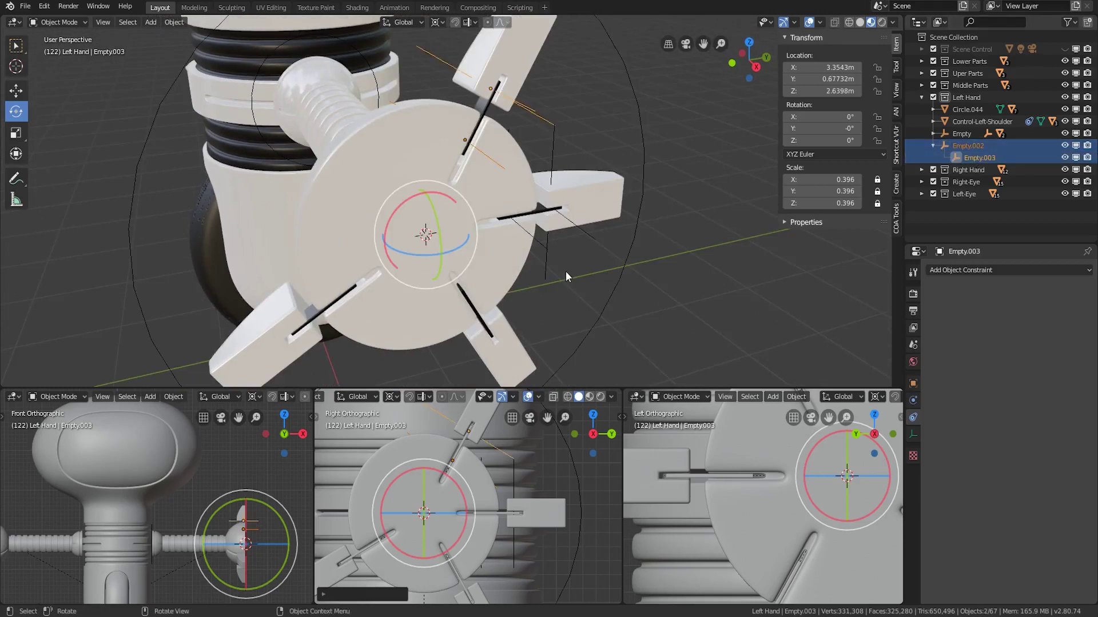
Duplicate the selected empty pair and rotate the copy on X to the next finger
key(shift+d)
key(Escape)
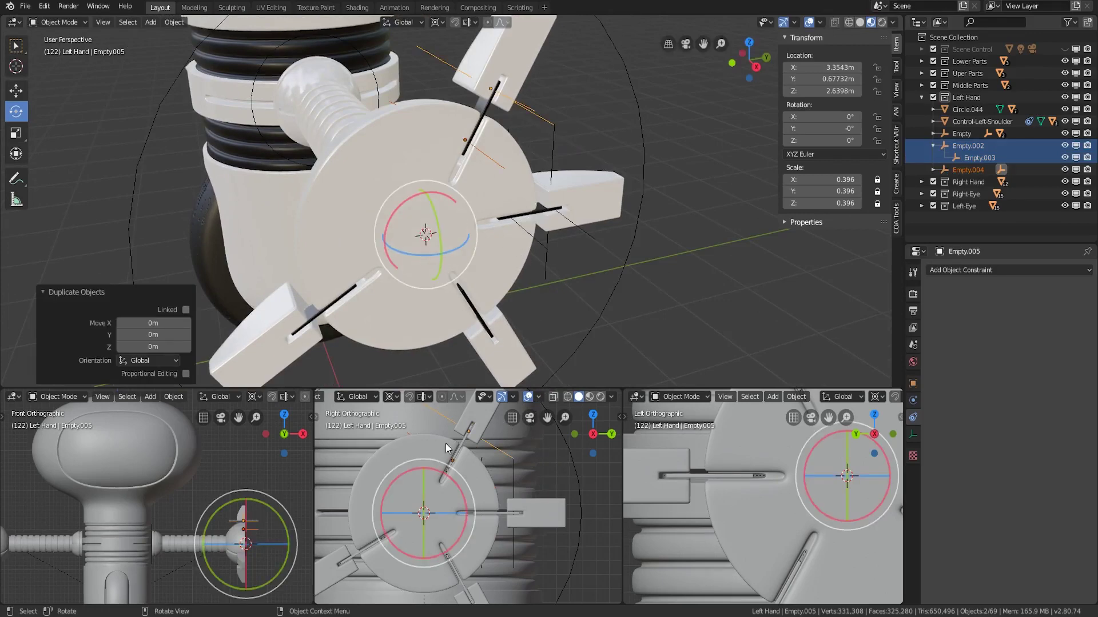
drag(454, 487, 447, 567)
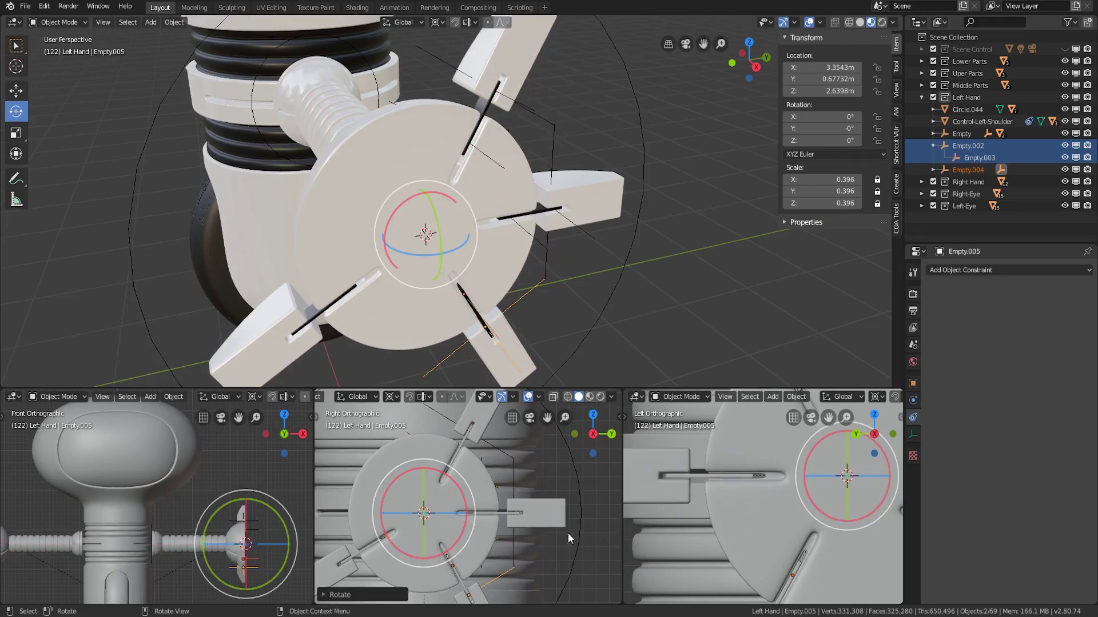
shift+middle_drag(571, 519, 619, 472)
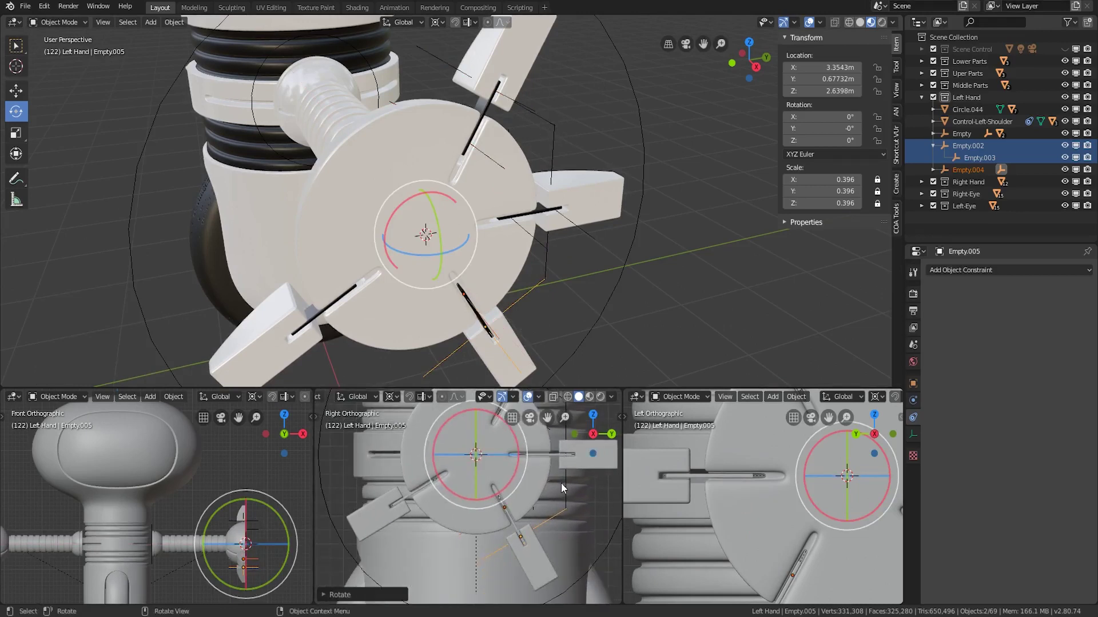
Duplicate the rotated pair again and rotate the new copy to the following finger
key(shift+d)
key(Escape)
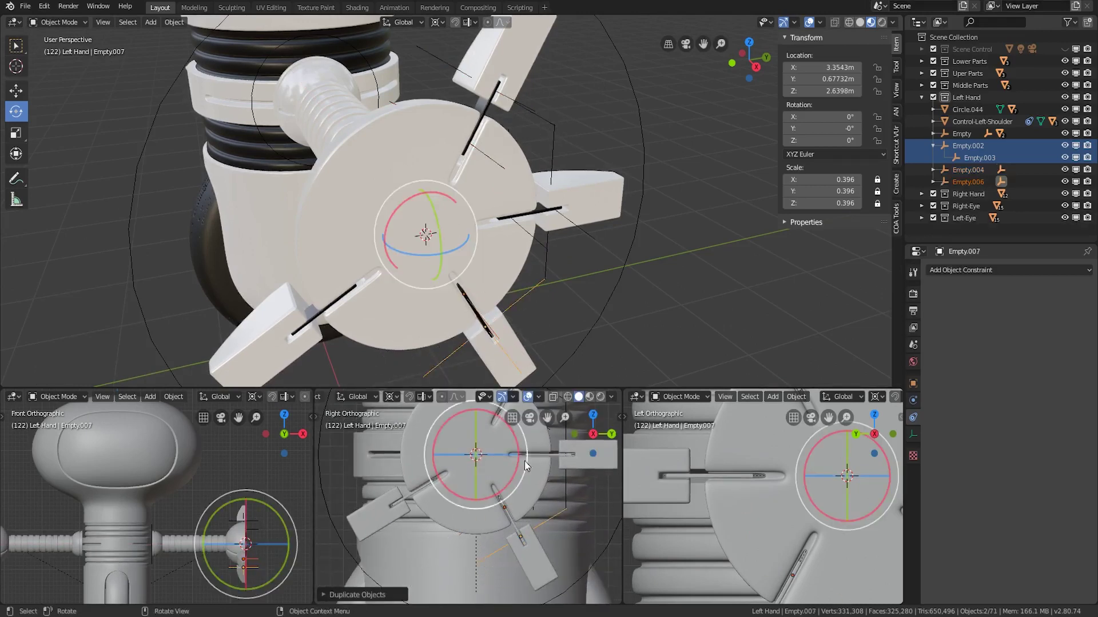
drag(516, 472, 464, 490)
scroll(674, 352, down, 2)
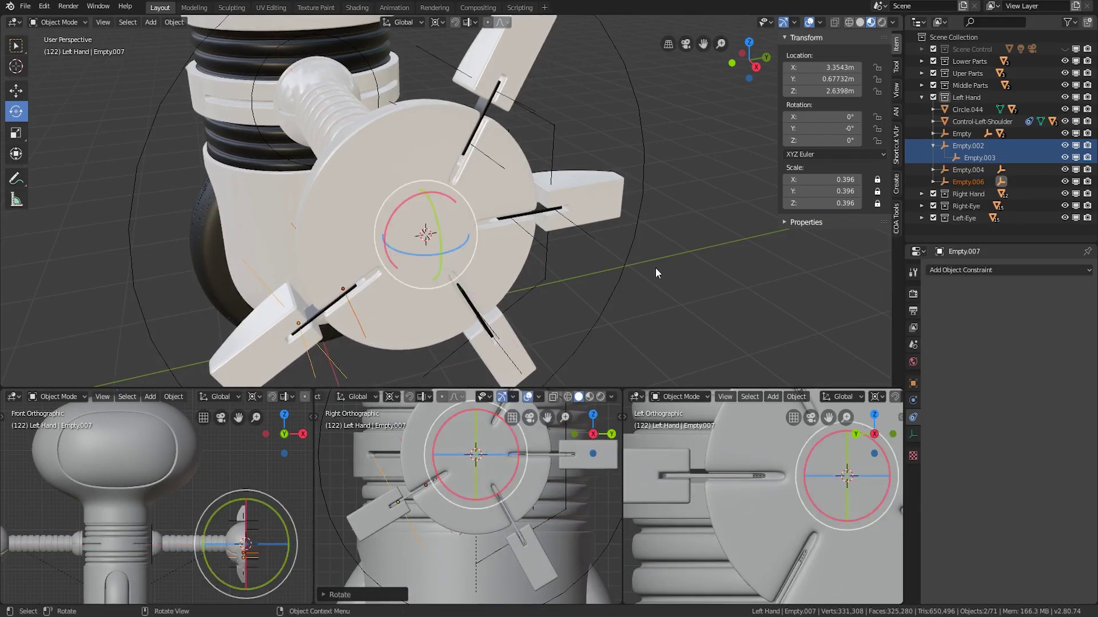
mouse_move(650, 256)
middle_down()
mouse_move(707, 277)
mouse_move(697, 280)
middle_up()
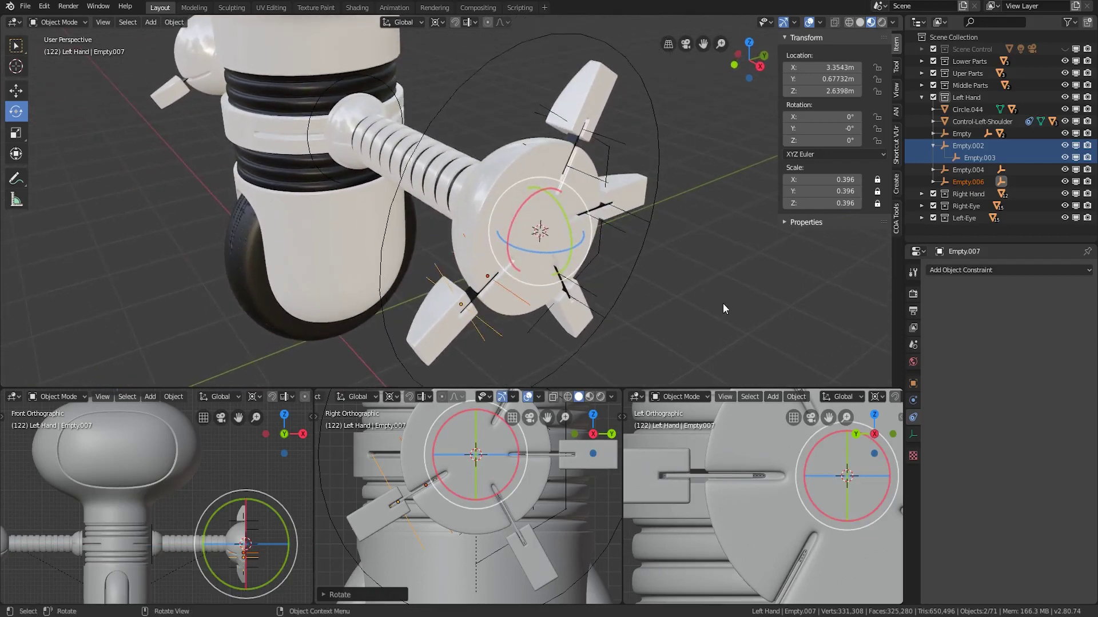
Clear the selection and select the Left-Finger4 block
click(722, 303)
alt+scroll(706, 236, down, 1)
scroll(709, 235, up, 2)
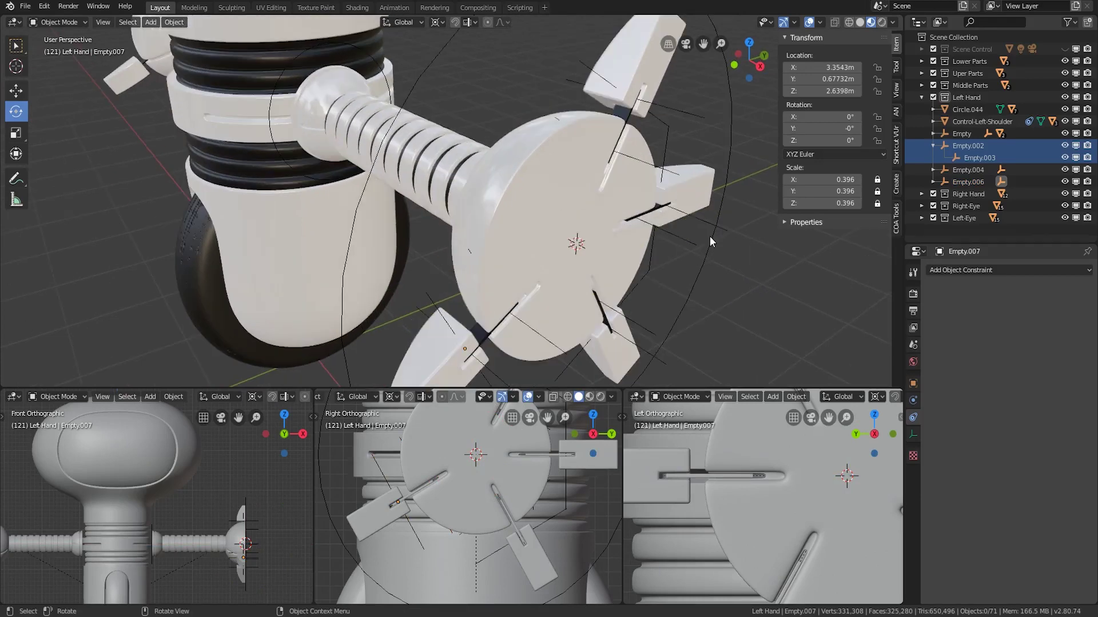
middle_drag(719, 150, 640, 198)
click(485, 229)
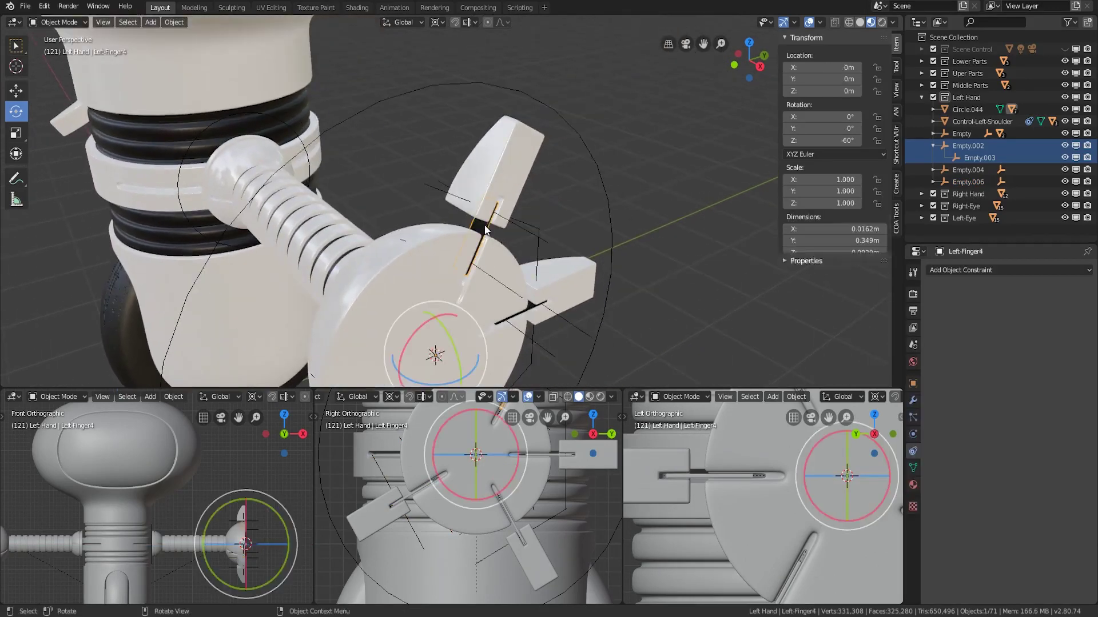
Parent Left-Finger4 to Empty.002 with Object (Keep Transform)
shift+click(514, 294)
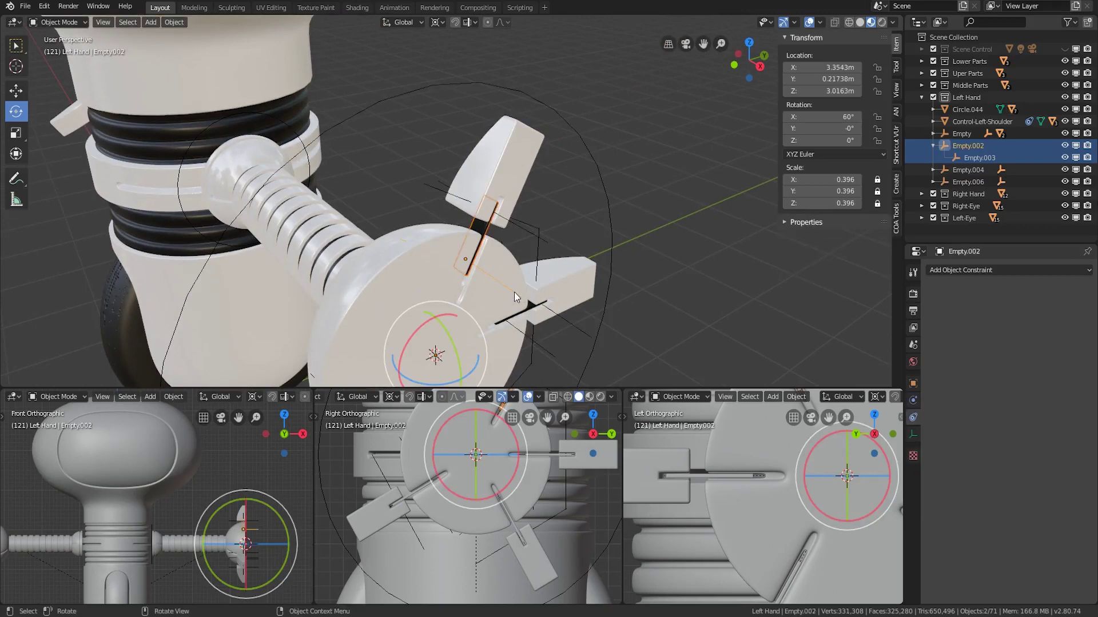
key(ctrl+p)
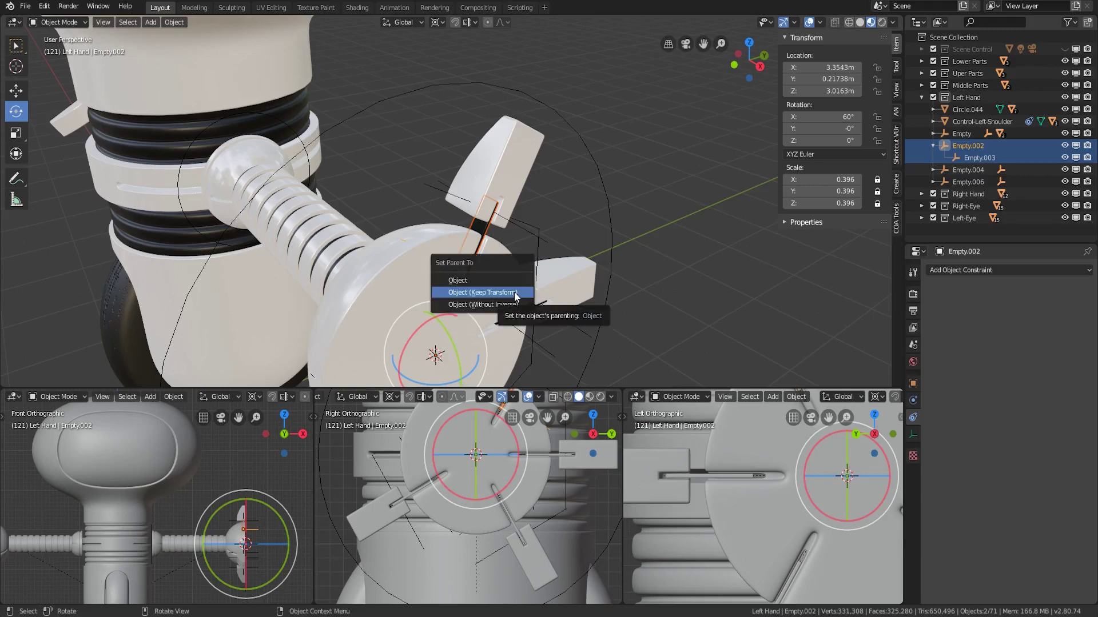
click(513, 286)
Parent Left-Nail4 to Empty.003 keeping transforms, then reselect Empty.002
click(519, 163)
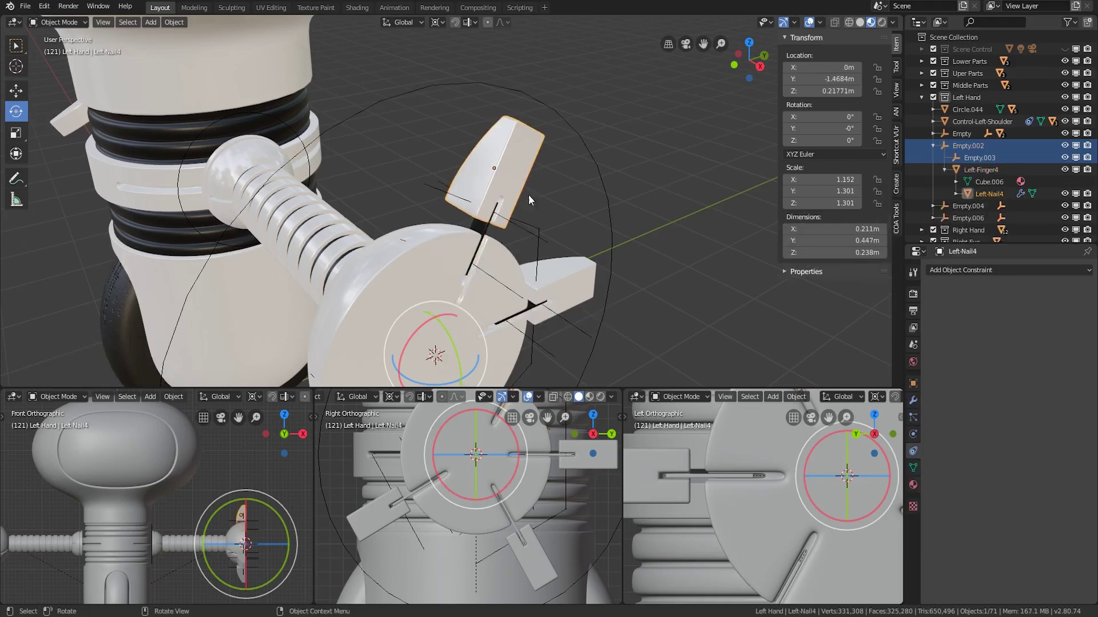
key(shift)
shift+click(527, 231)
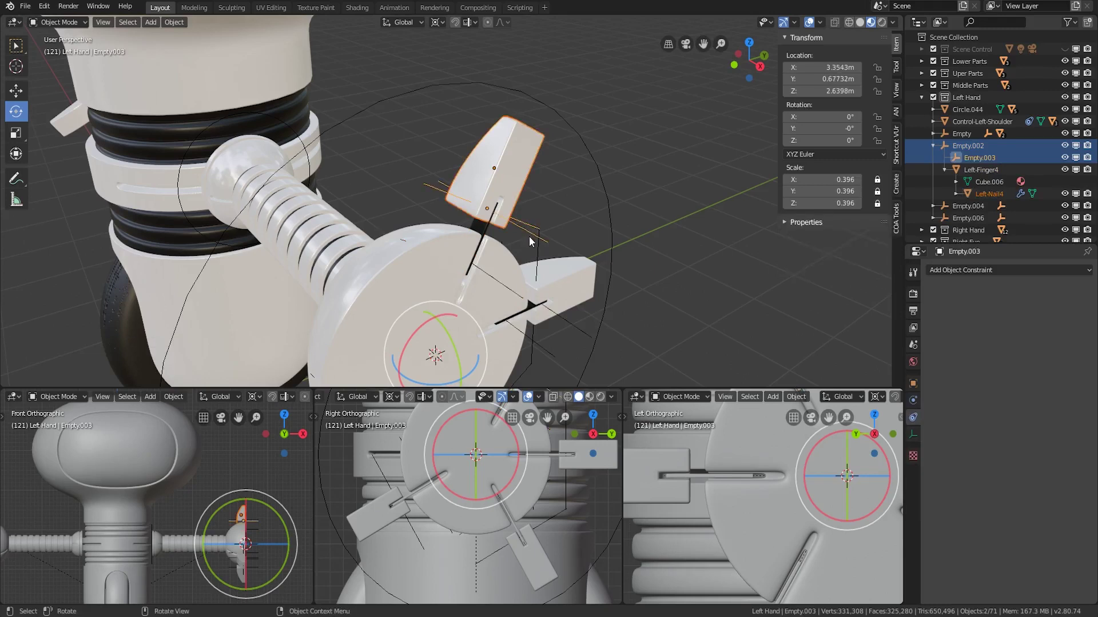
key(ctrl+p)
click(523, 236)
key(alt+a)
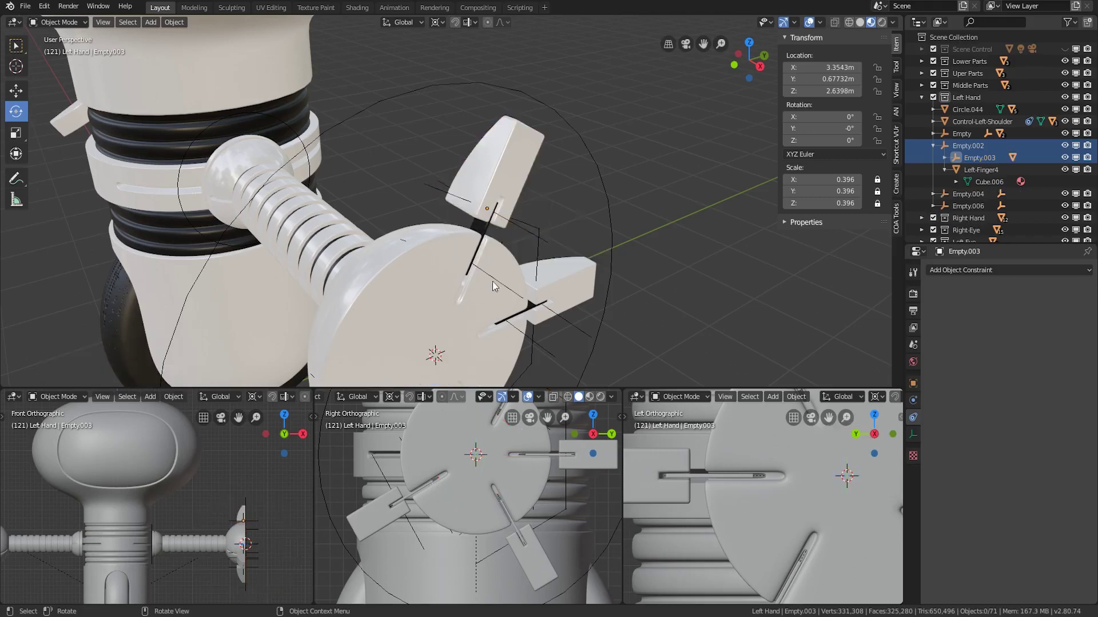
click(507, 282)
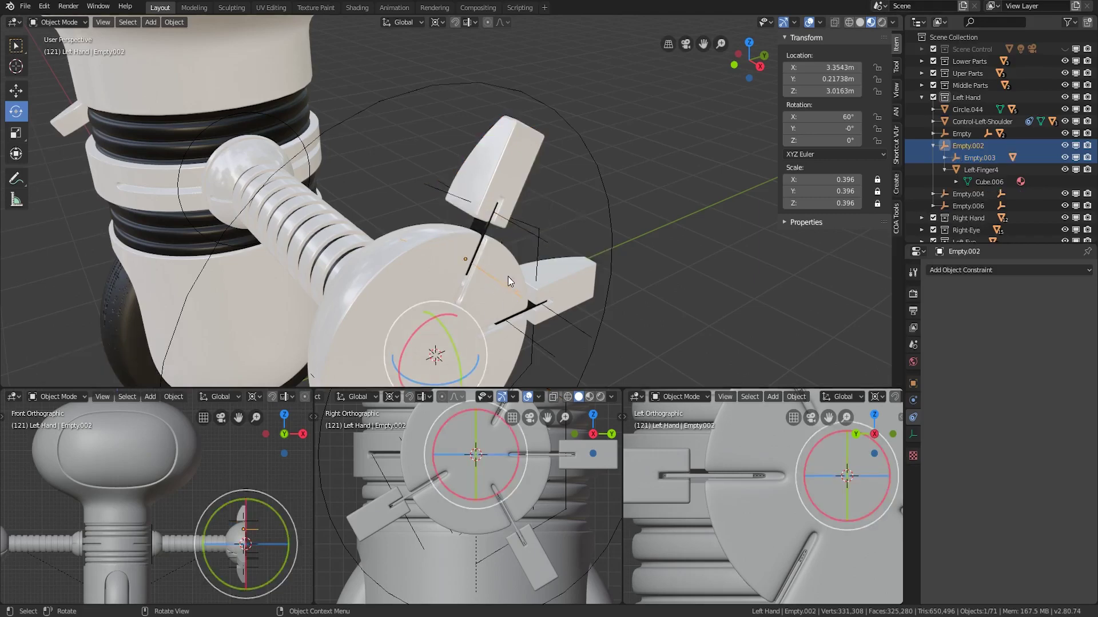
Set the Pivot Point to Individual Origins and Transform Orientation to Local
click(437, 22)
click(452, 56)
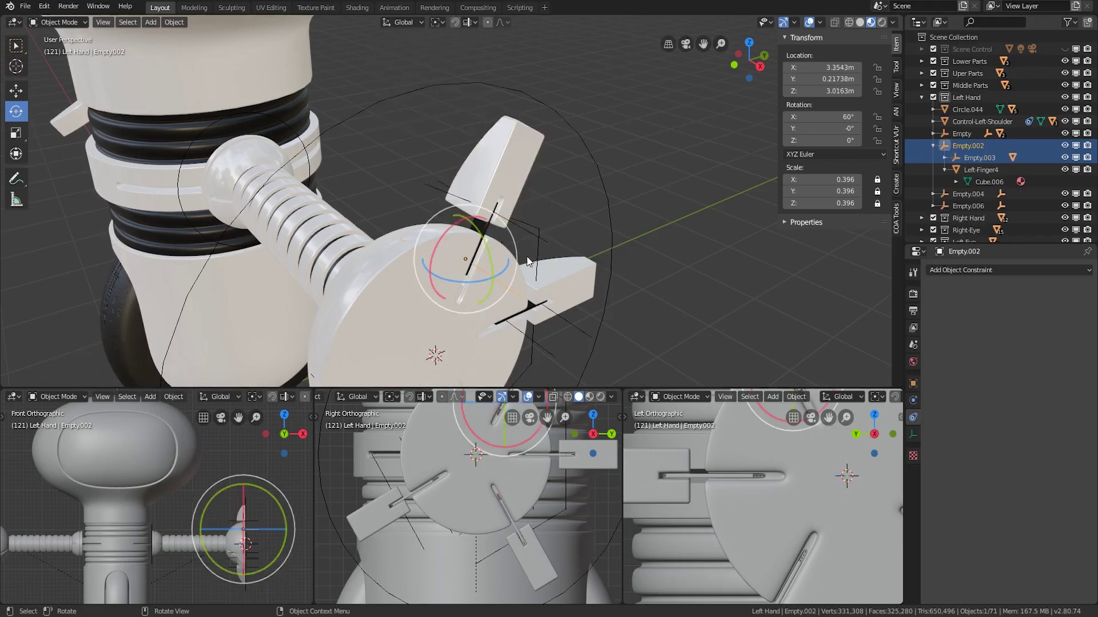
click(401, 22)
click(394, 79)
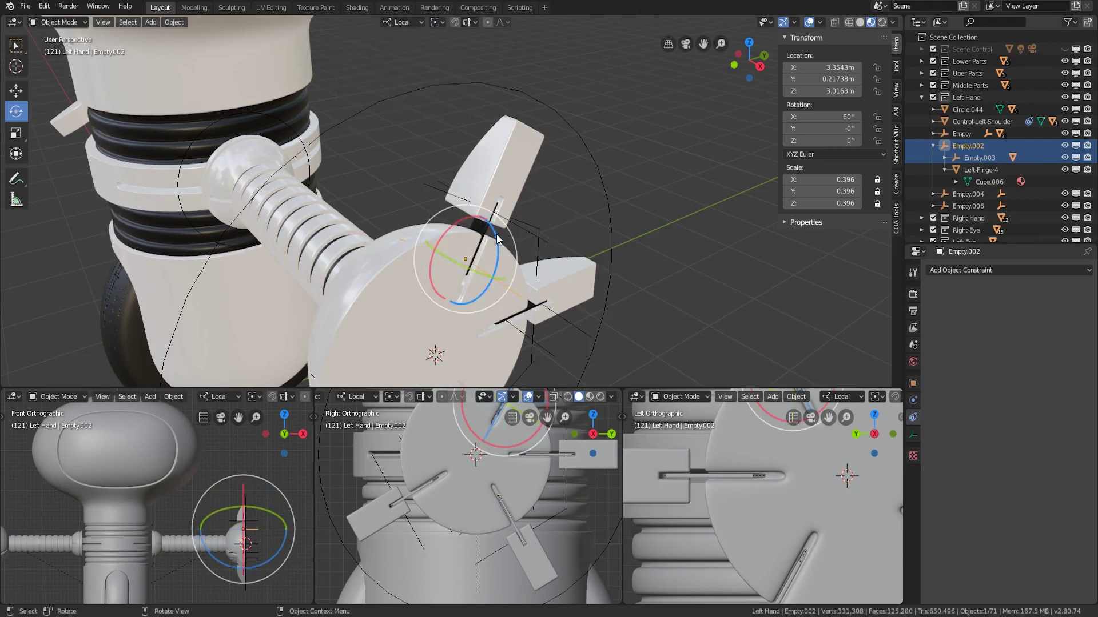
Test-rotate Empty.002 and Empty.003 on local Z, cancel, then select Left-Finger2
mouse_move(482, 229)
mouse_down()
mouse_move(497, 260)
mouse_move(535, 235)
mouse_up()
click(531, 232)
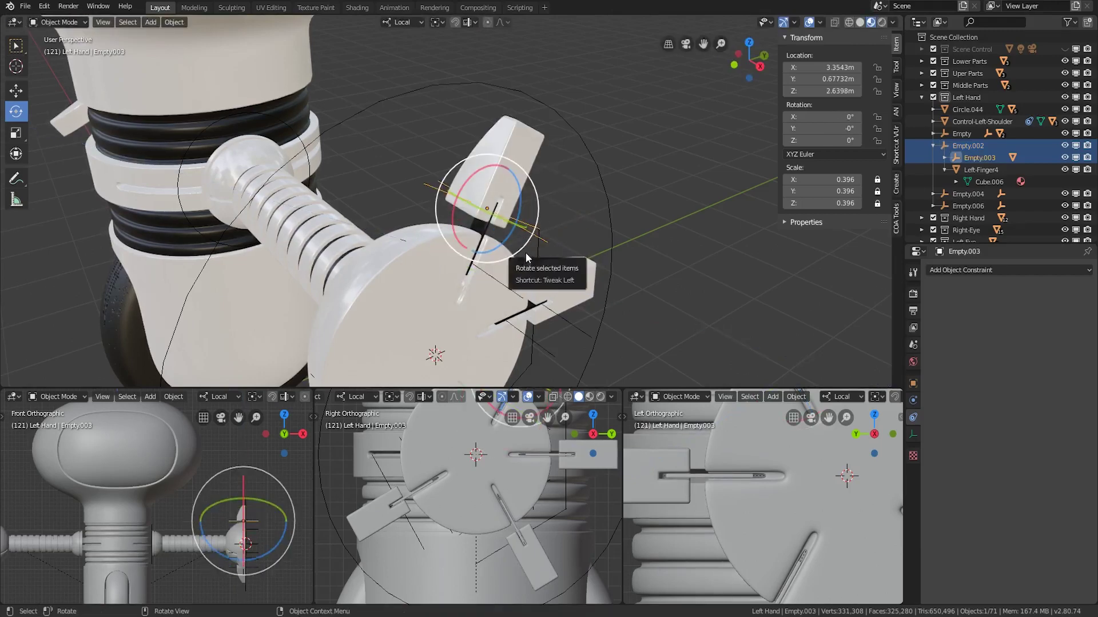
drag(515, 234, 533, 220)
right_click(534, 220)
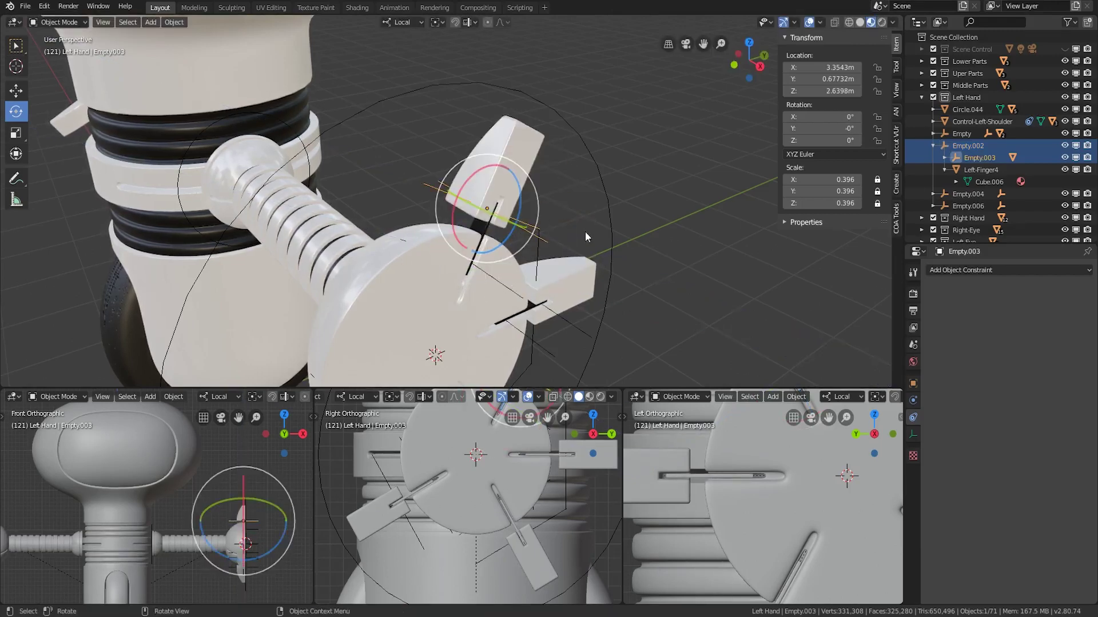
mouse_move(578, 218)
middle_down()
mouse_move(568, 296)
mouse_move(509, 229)
middle_up()
scroll(485, 259, up, 2)
scroll(517, 287, up, 2)
click(498, 184)
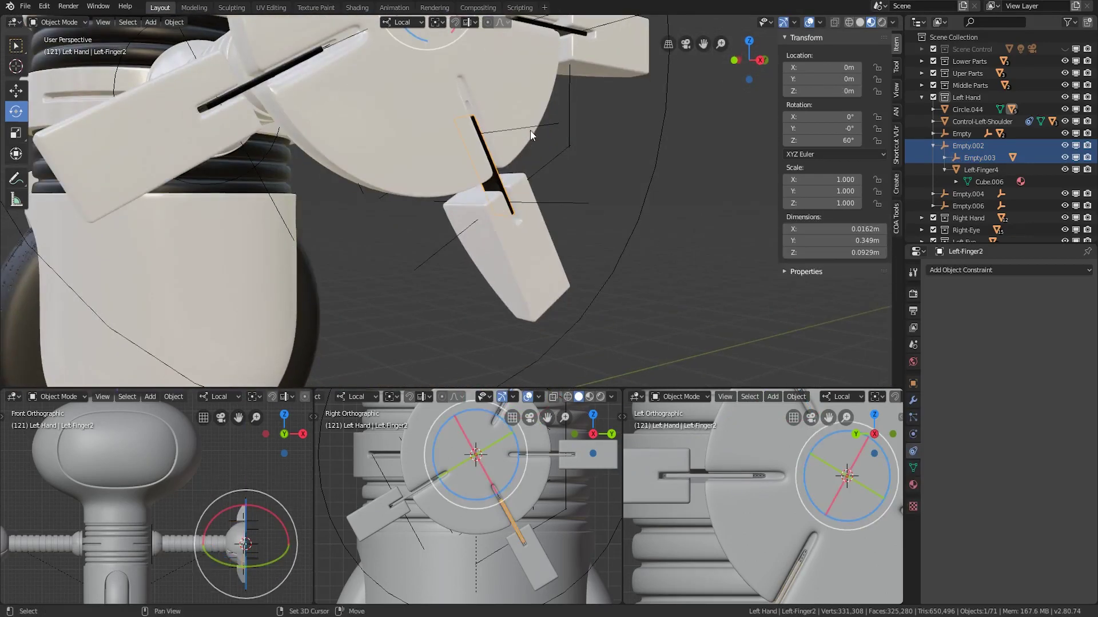
Parent Left-Finger2 to Empty.004 with Object (Keep Transform)
shift+click(541, 125)
scroll(574, 153, down, 3)
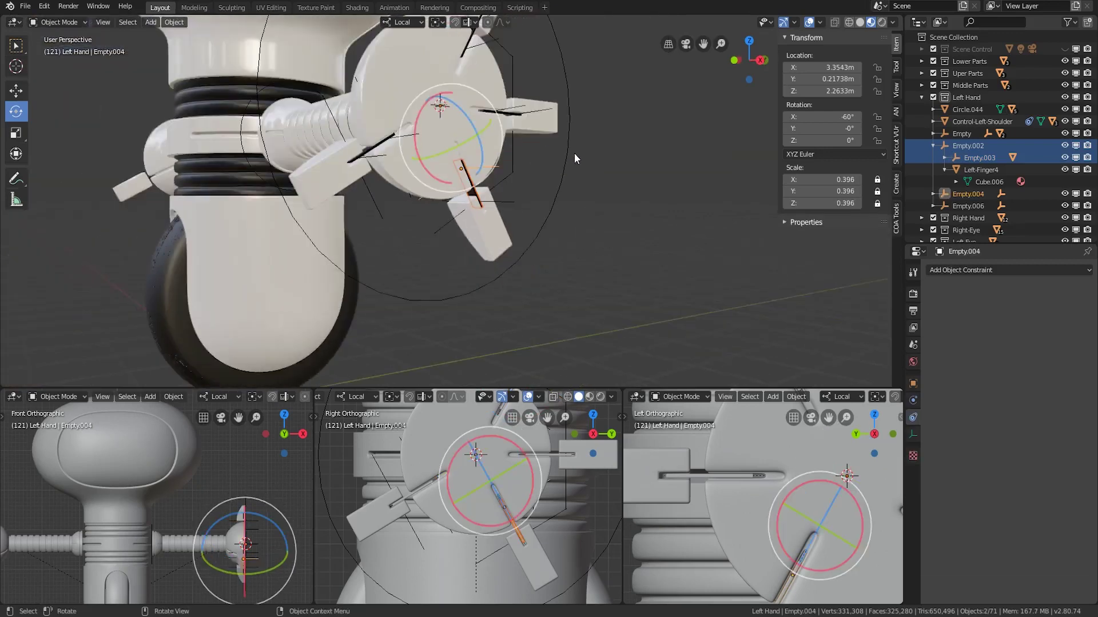
scroll(574, 153, up, 3)
scroll(574, 153, up, 2)
key(ctrl+p)
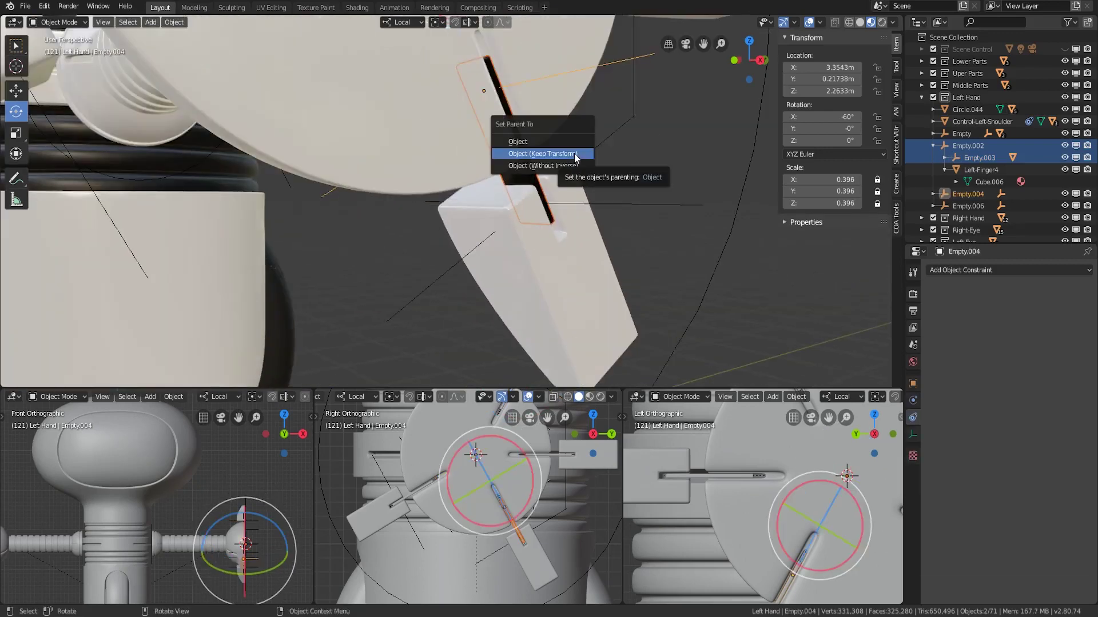
click(575, 154)
Parent Left-Nail2 to Empty.005 keeping transforms
click(592, 298)
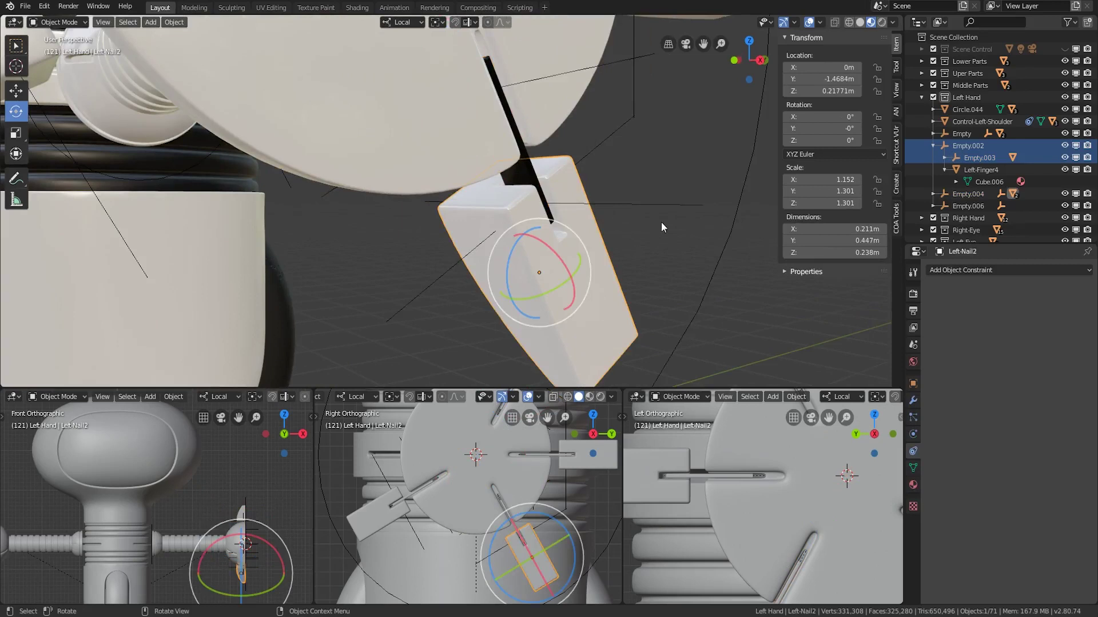
shift+click(674, 205)
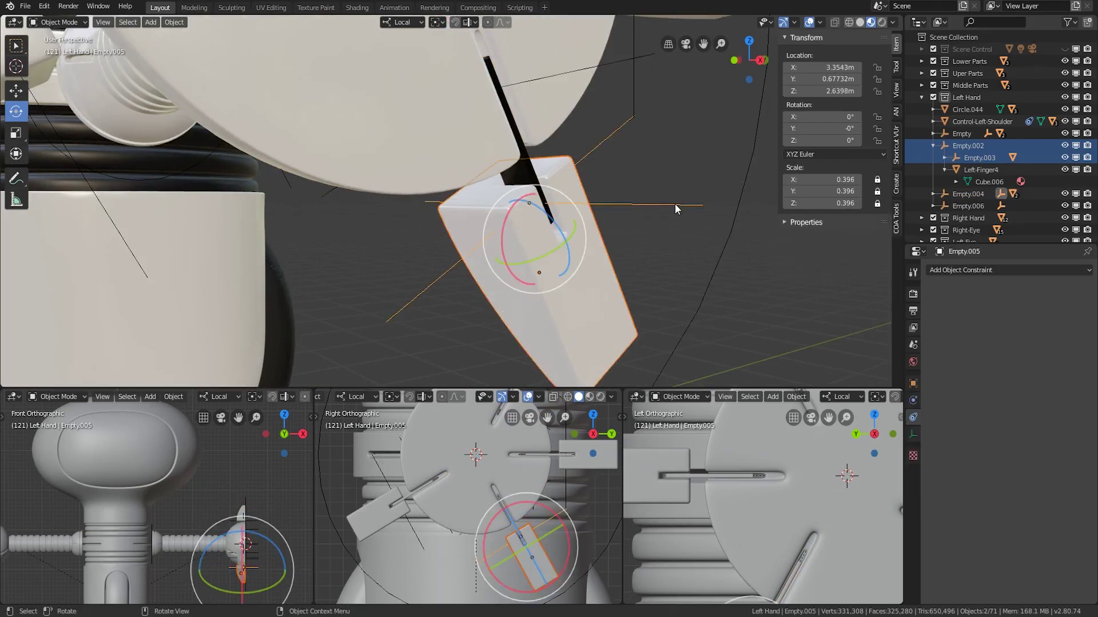
key(ctrl+p)
click(676, 205)
middle_drag(675, 205, 588, 287)
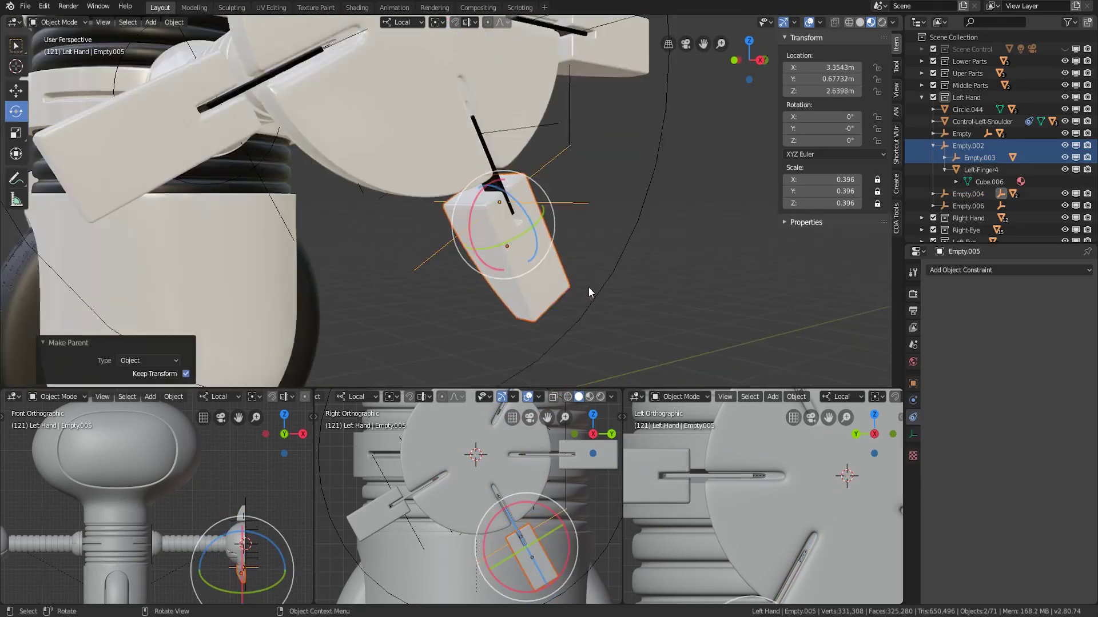
mouse_move(475, 296)
middle_down()
mouse_move(418, 300)
mouse_move(427, 310)
mouse_move(565, 253)
middle_up()
Parent Left-Finger1 to Empty.006 and the lower finger block to Empty.007, keeping transforms
click(462, 217)
shift+click(476, 210)
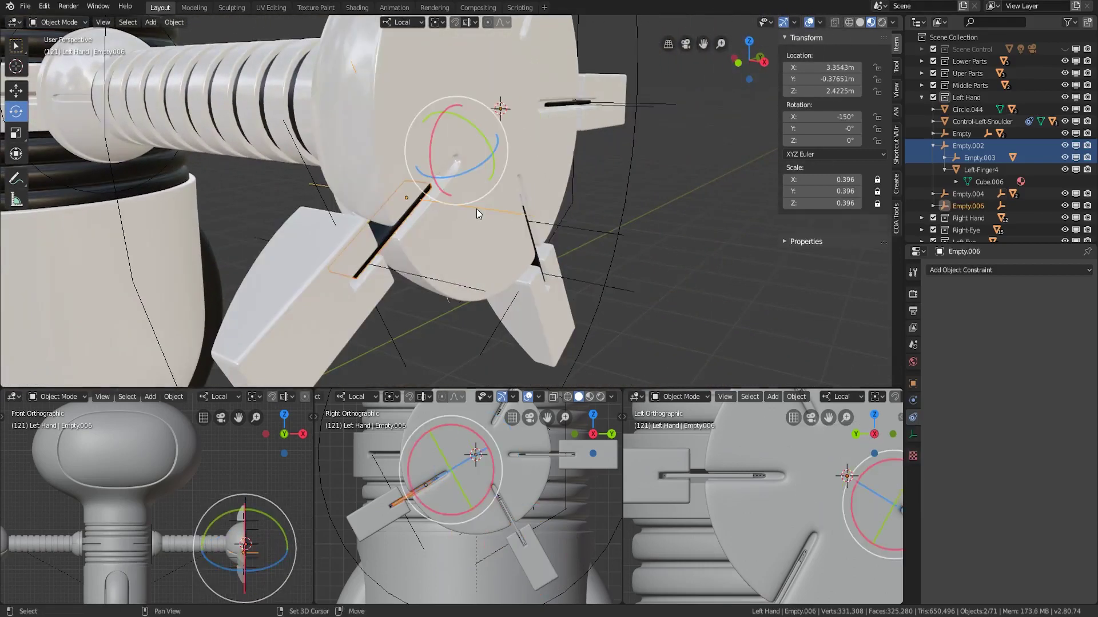
key(ctrl+p)
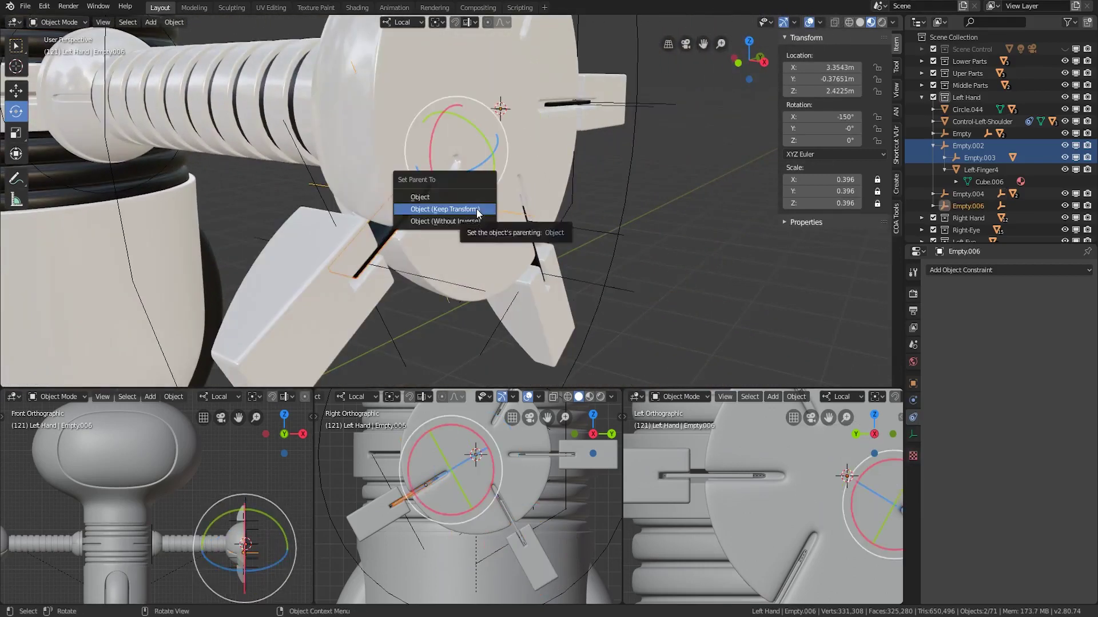
click(477, 213)
click(358, 326)
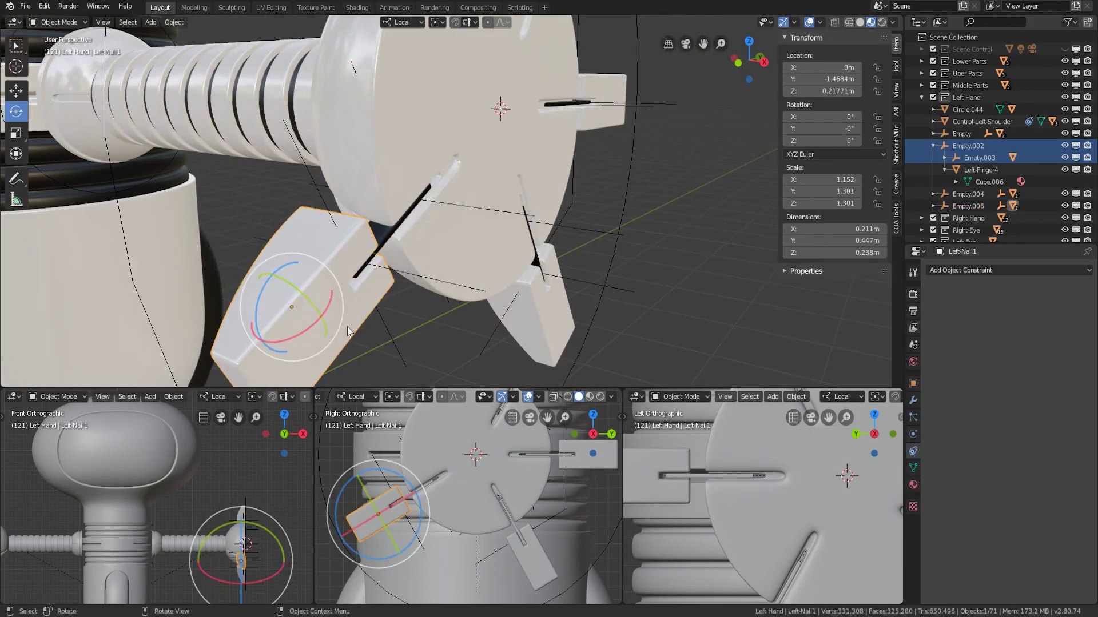
shift+click(389, 329)
key(ctrl+p)
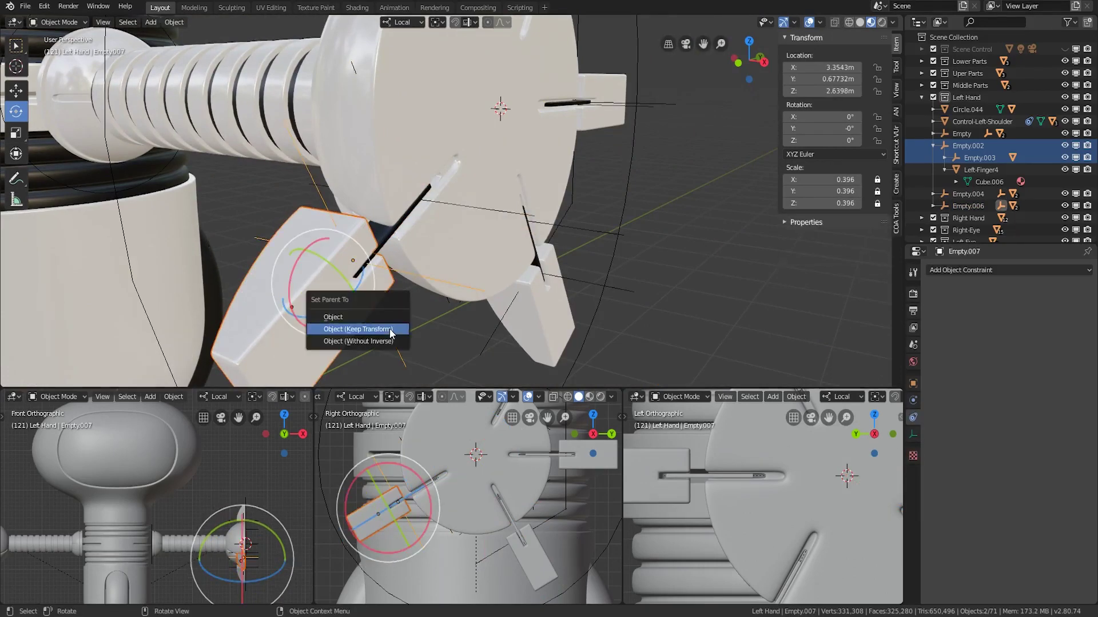
click(392, 343)
Test-rotate Empty.007 and Empty.006 to confirm their blocks follow
click(395, 336)
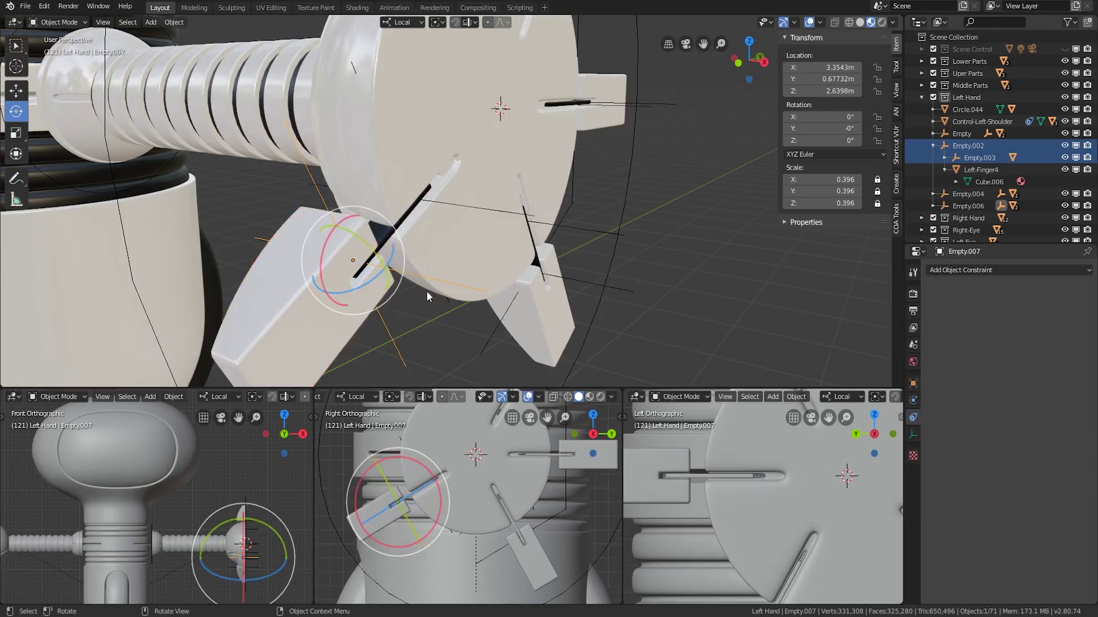
drag(391, 280, 390, 281)
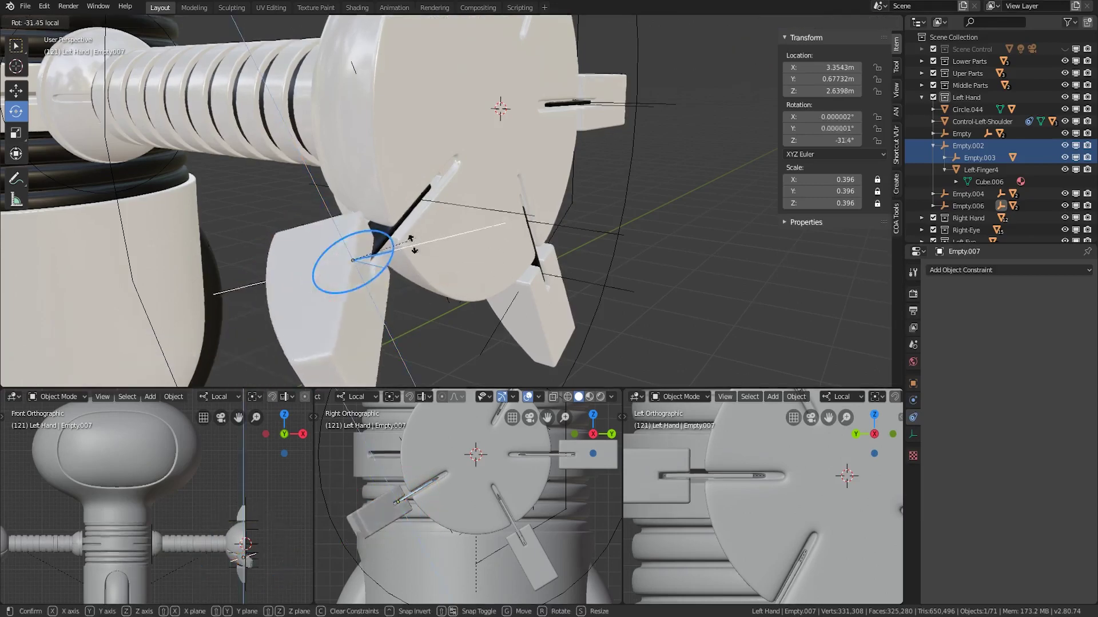
click(510, 216)
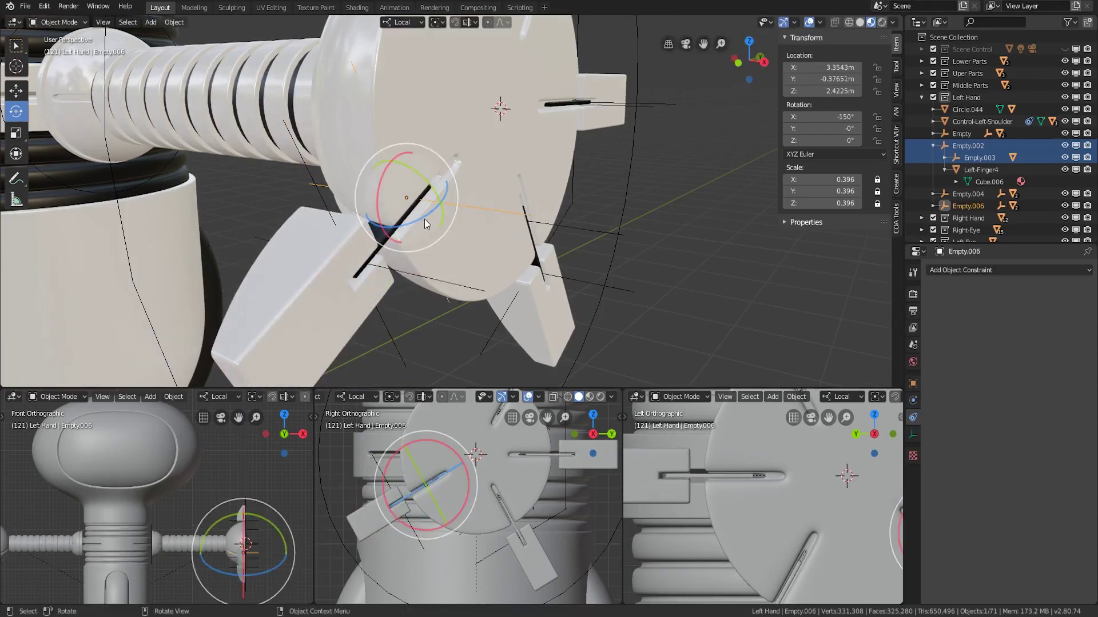
mouse_move(428, 234)
mouse_down()
mouse_move(463, 196)
mouse_move(454, 218)
mouse_up()
mouse_move(453, 218)
middle_down()
mouse_move(647, 261)
mouse_move(650, 272)
middle_up()
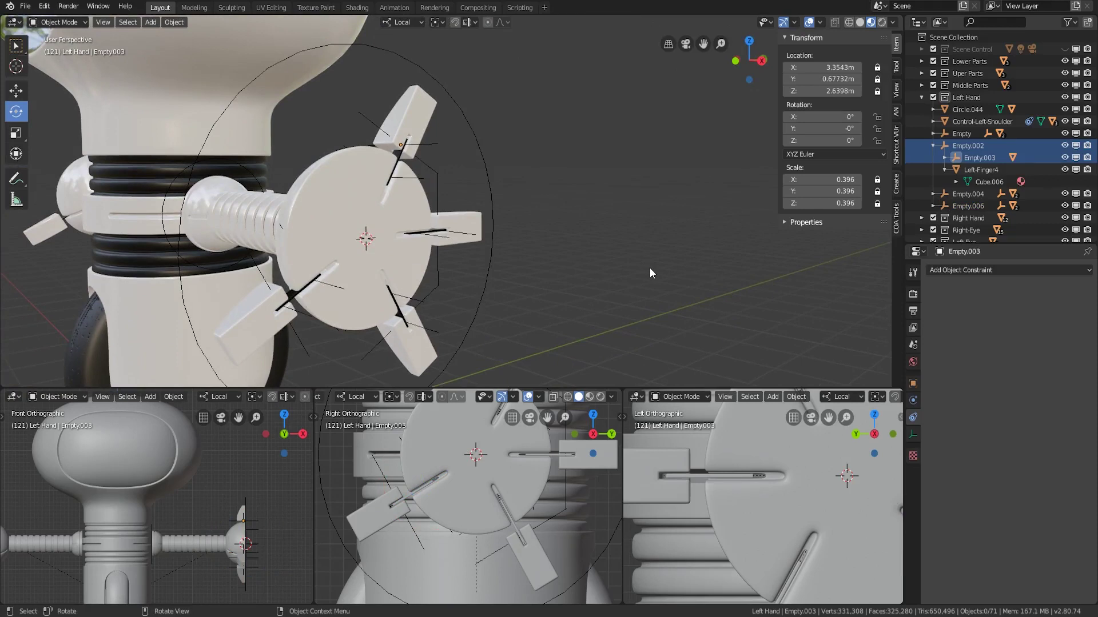
Select the Circle.044 ring, show its Object properties, and start an F2 rename
click(492, 174)
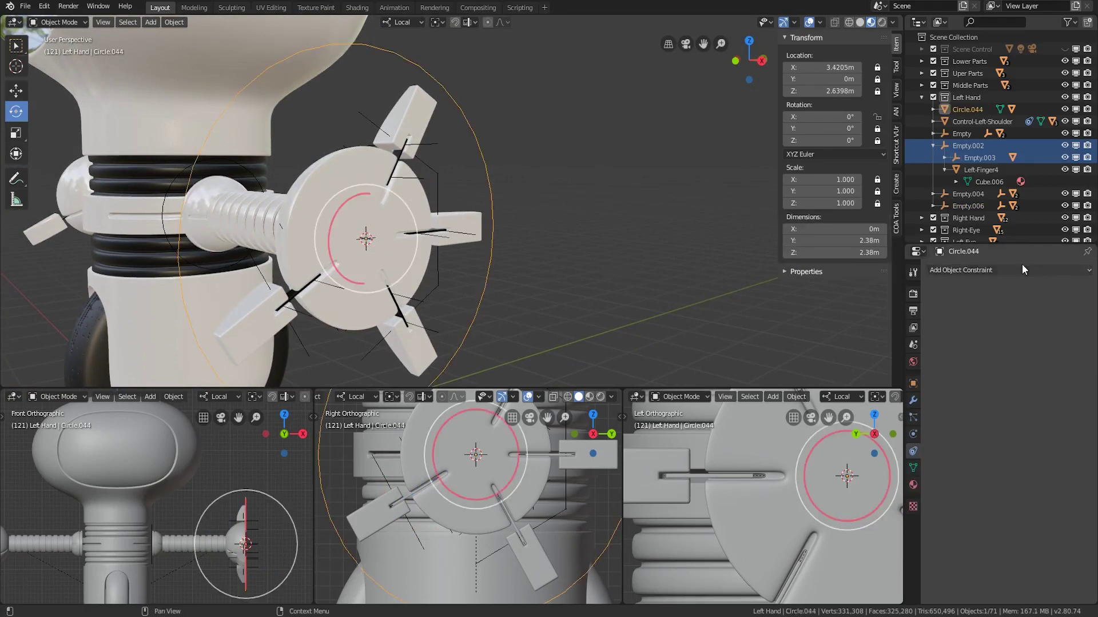
click(913, 382)
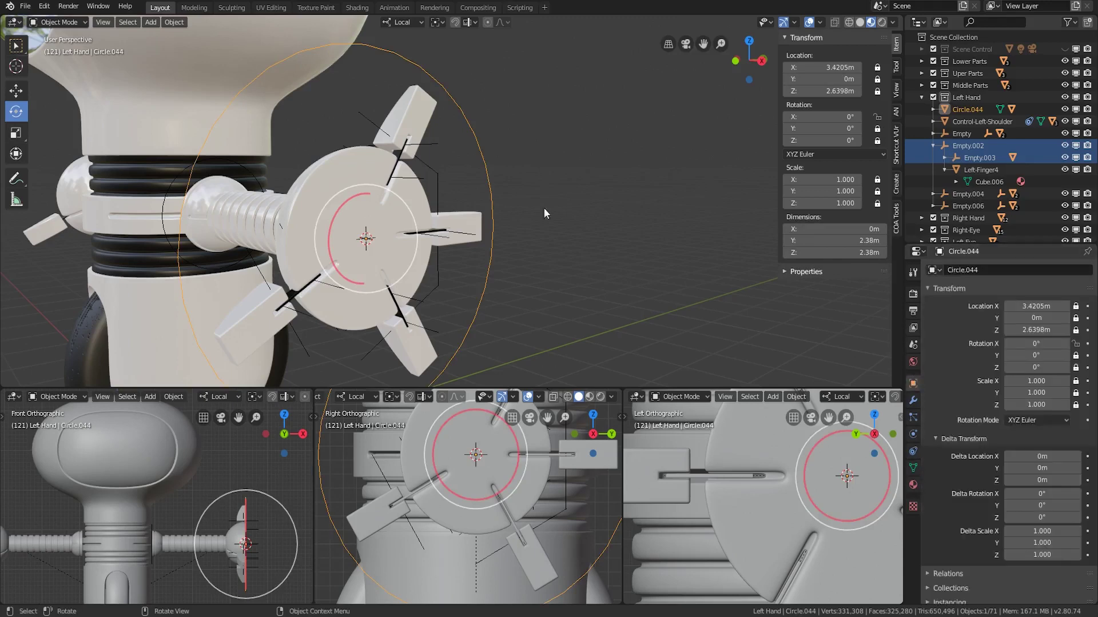
key(F2)
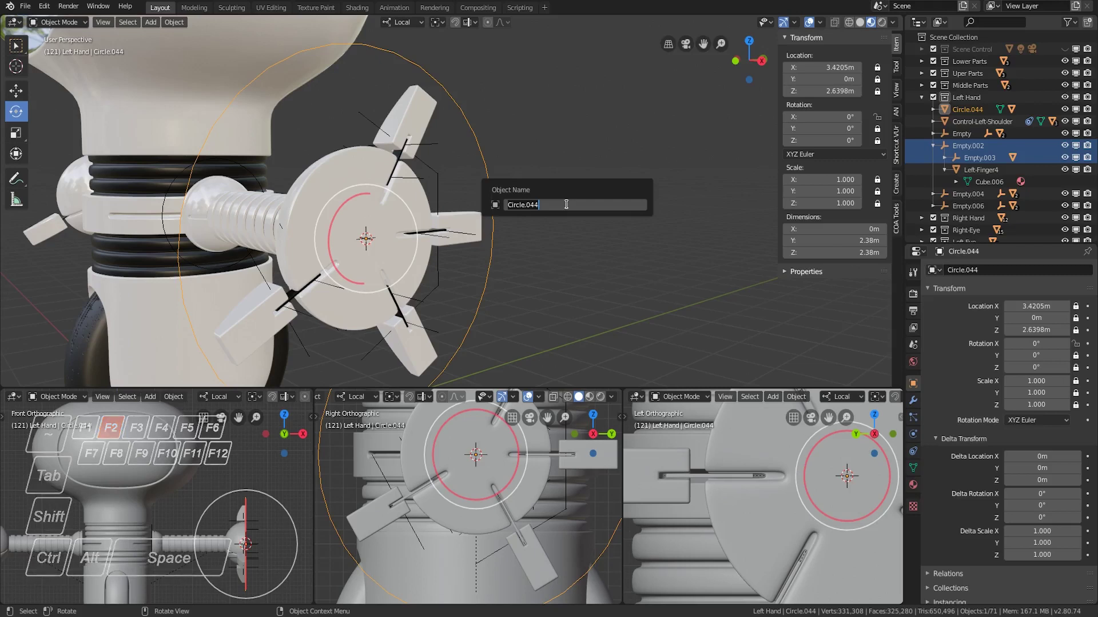
Enter Control-Left-Hand as Circle.044's new name and confirm it
text(Co)
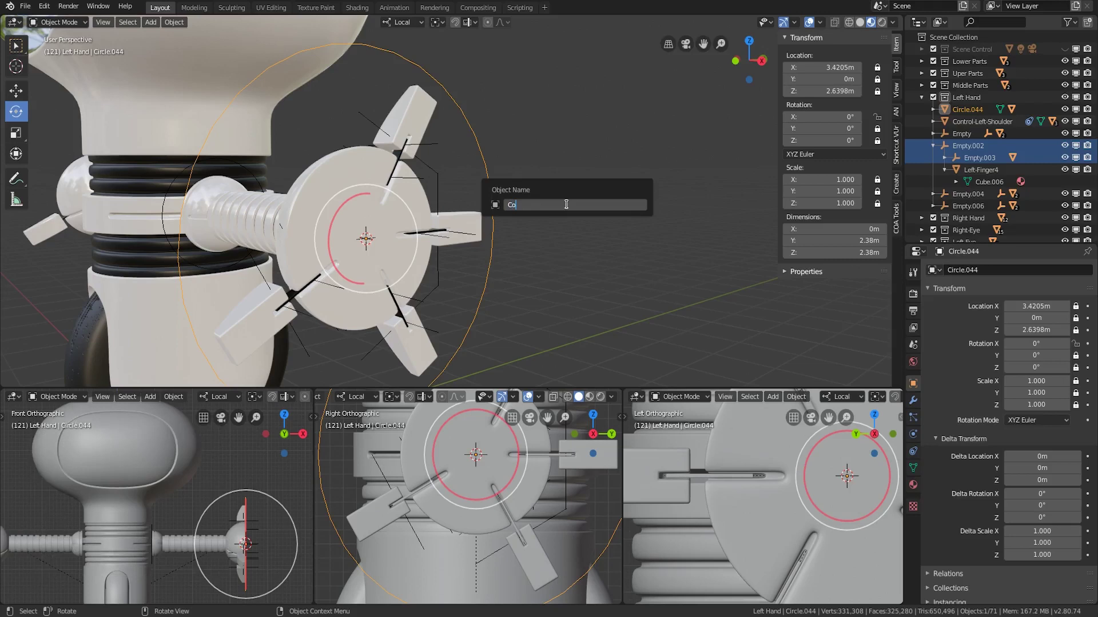
text(ntr)
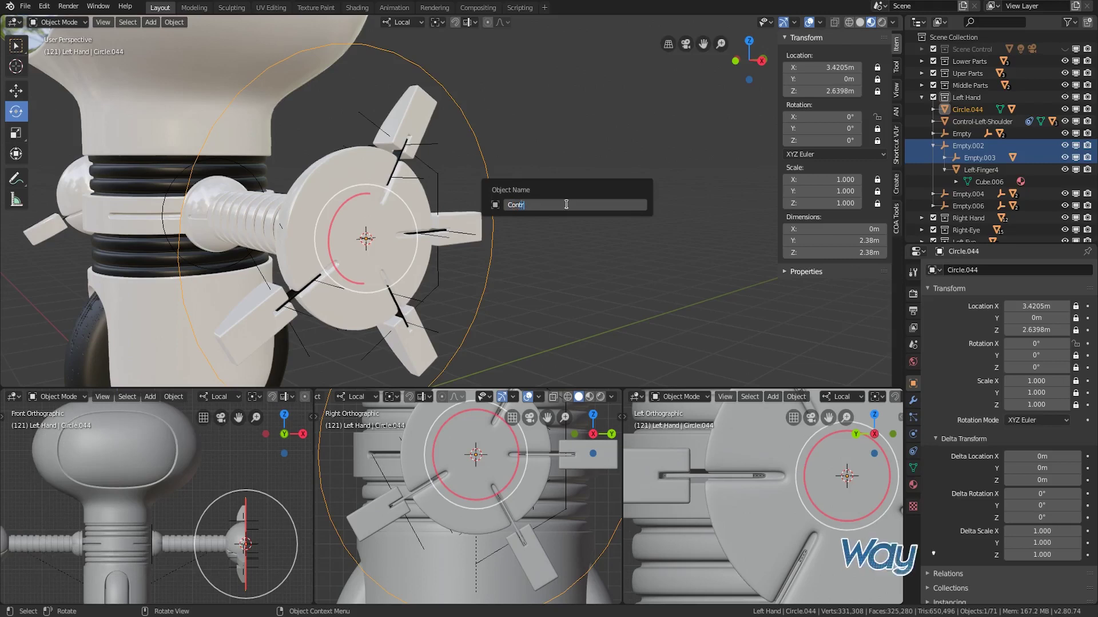
text(ol)
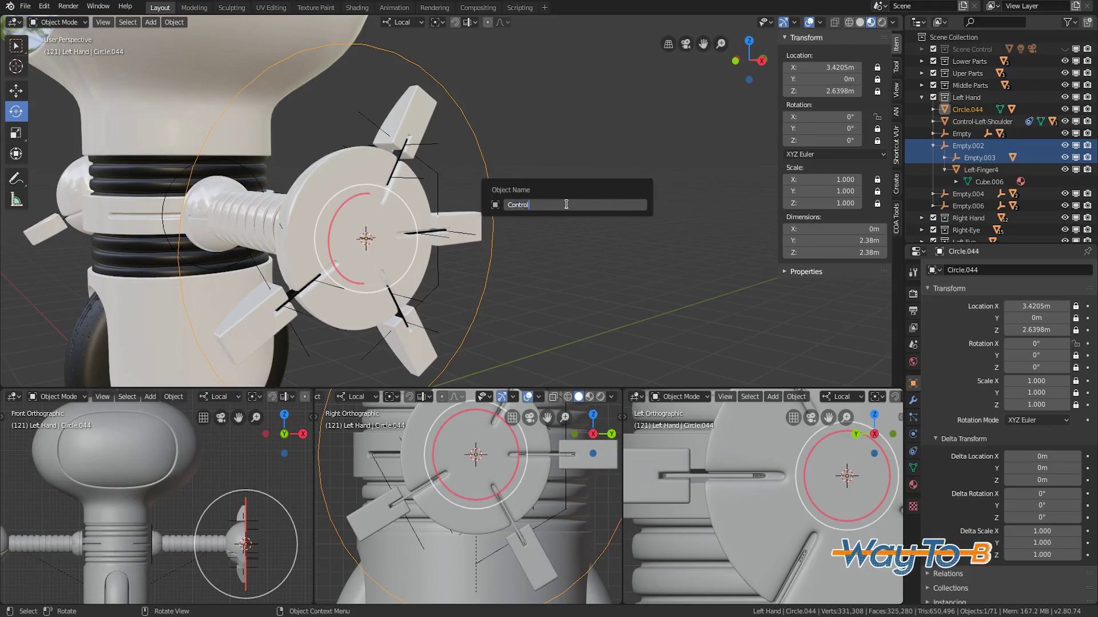
text(-)
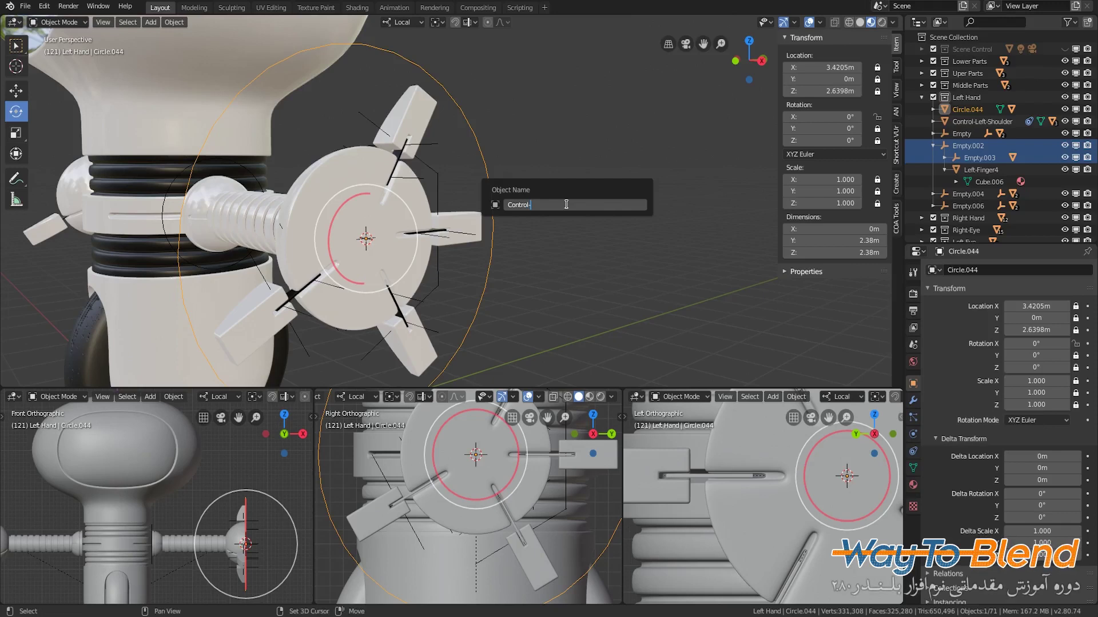
text(Left)
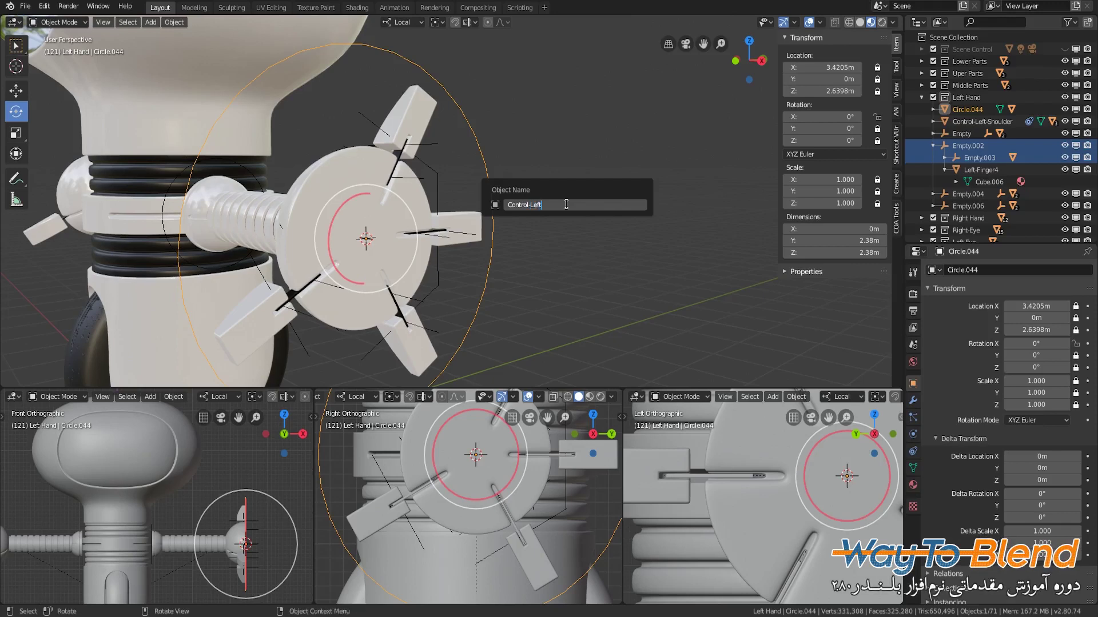
text(-Hand)
key(Return)
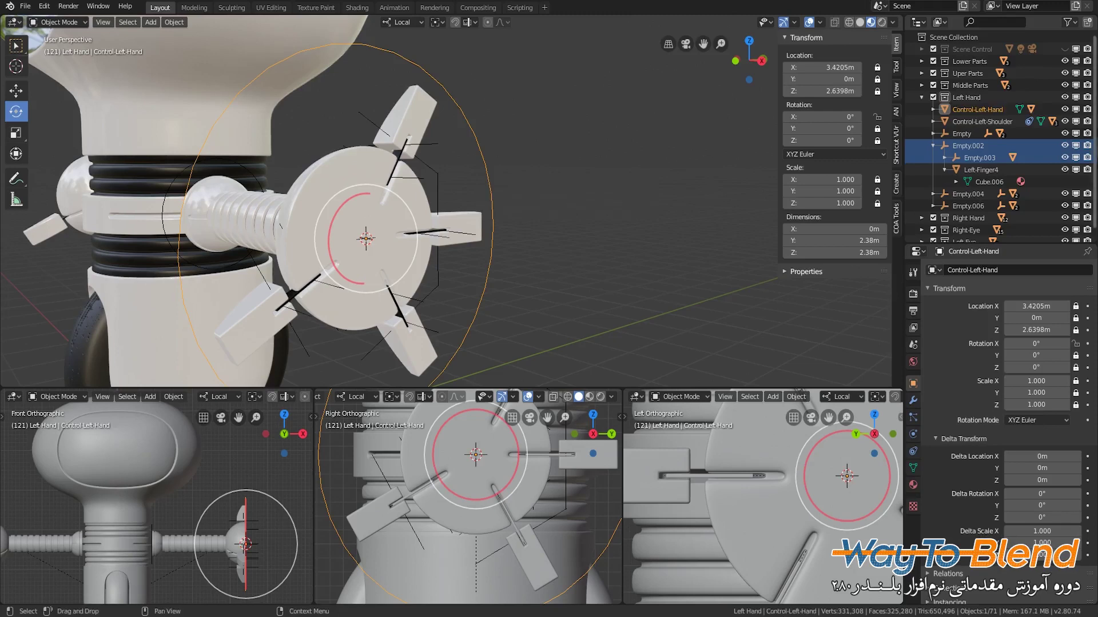
Collapse Empty.002, expand Control-Left-Hand in the Outliner, and test-rotate the hand control
click(934, 145)
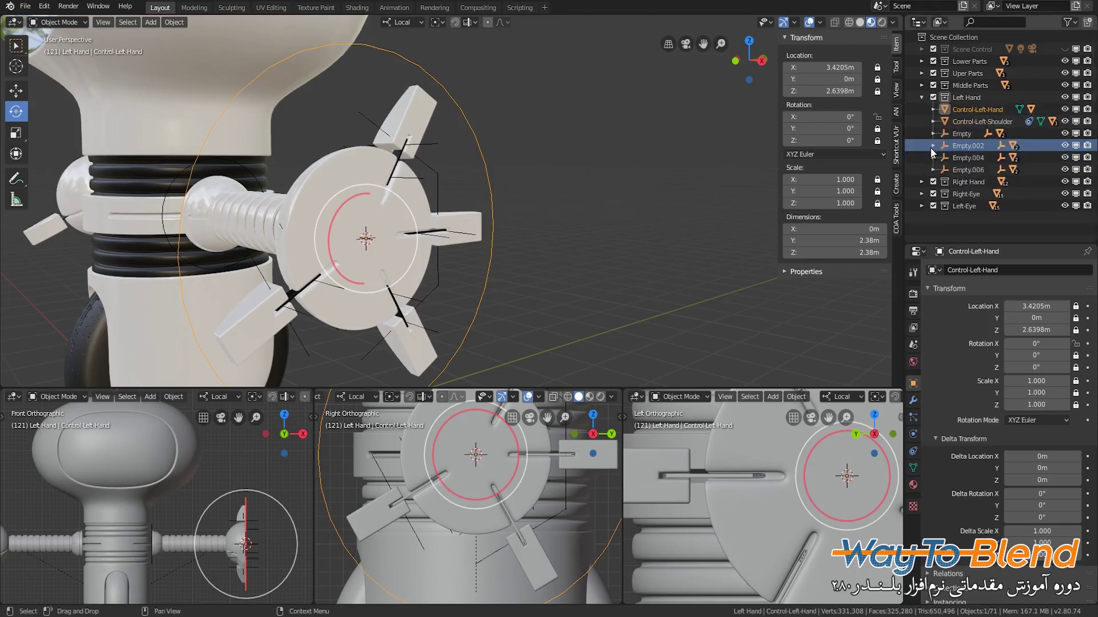
click(933, 110)
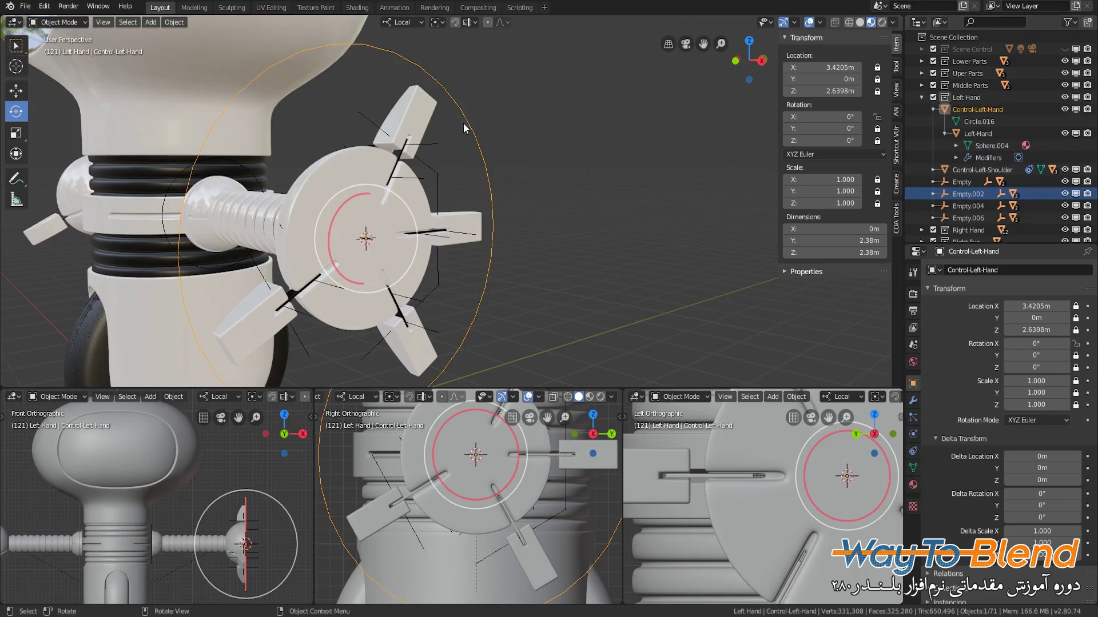
key(r)
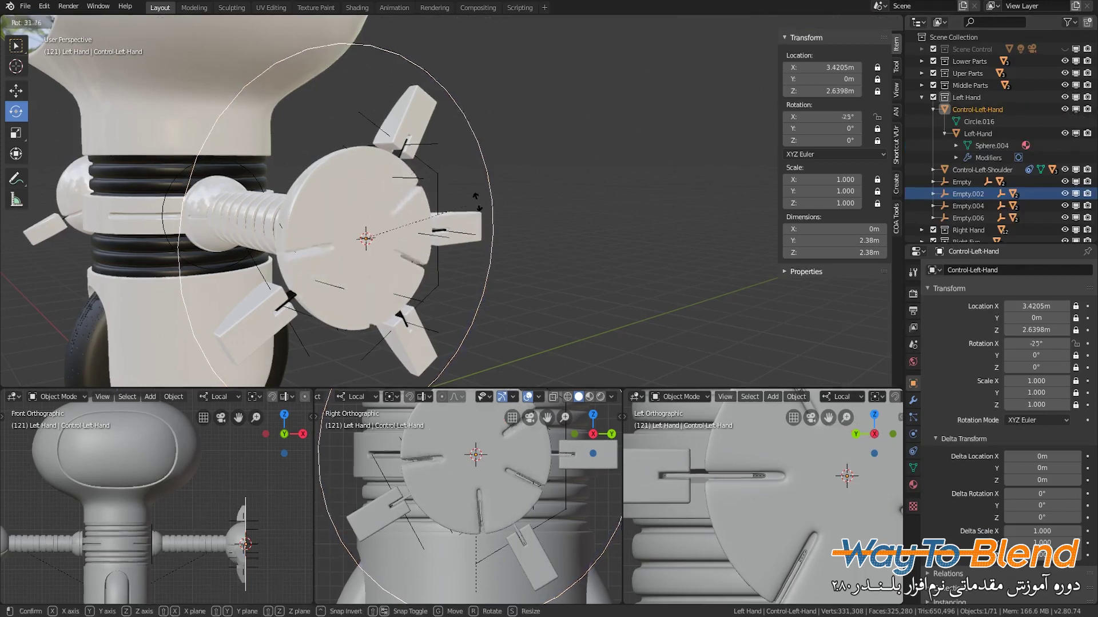
key(Escape)
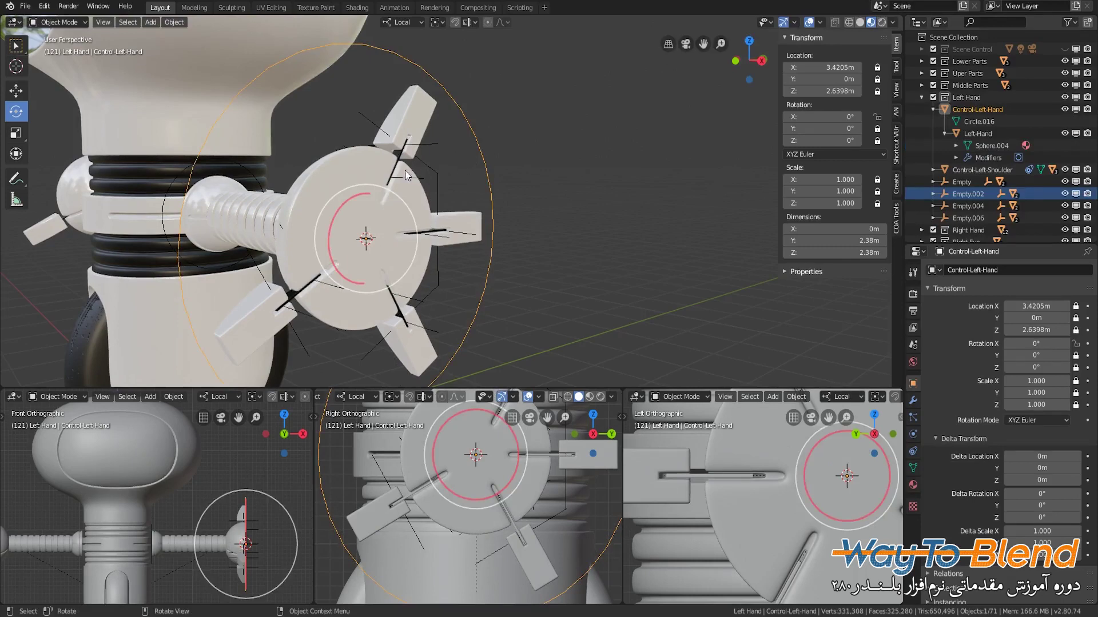
Select Empty.002, Empty, Empty.004 and Empty.006, with Control-Left-Hand active last
click(399, 158)
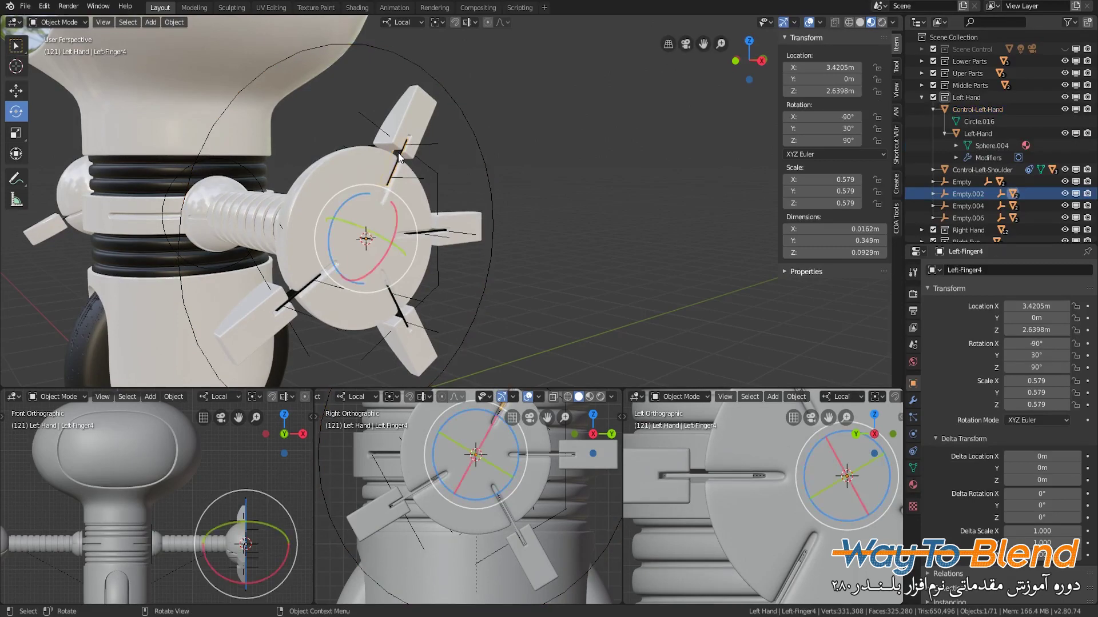
click(419, 182)
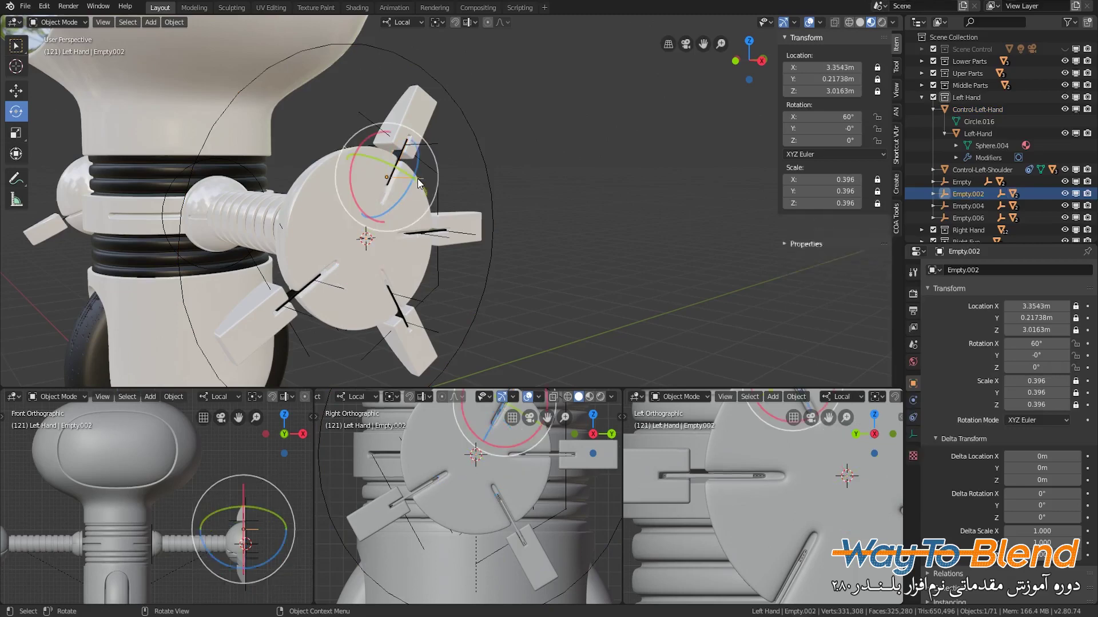
shift+click(442, 236)
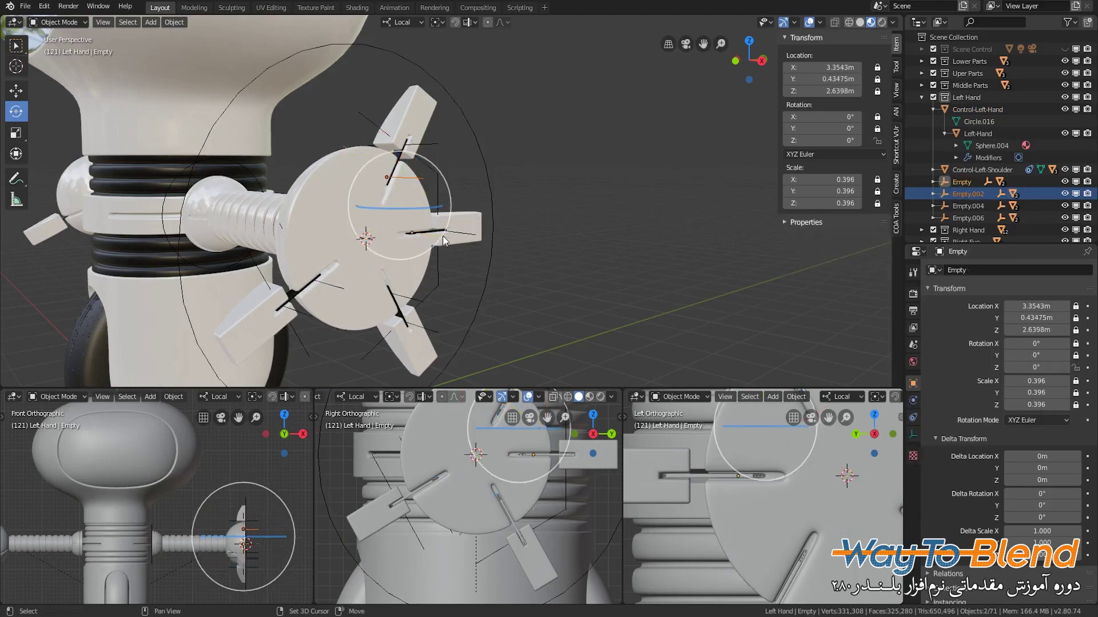
shift+click(414, 302)
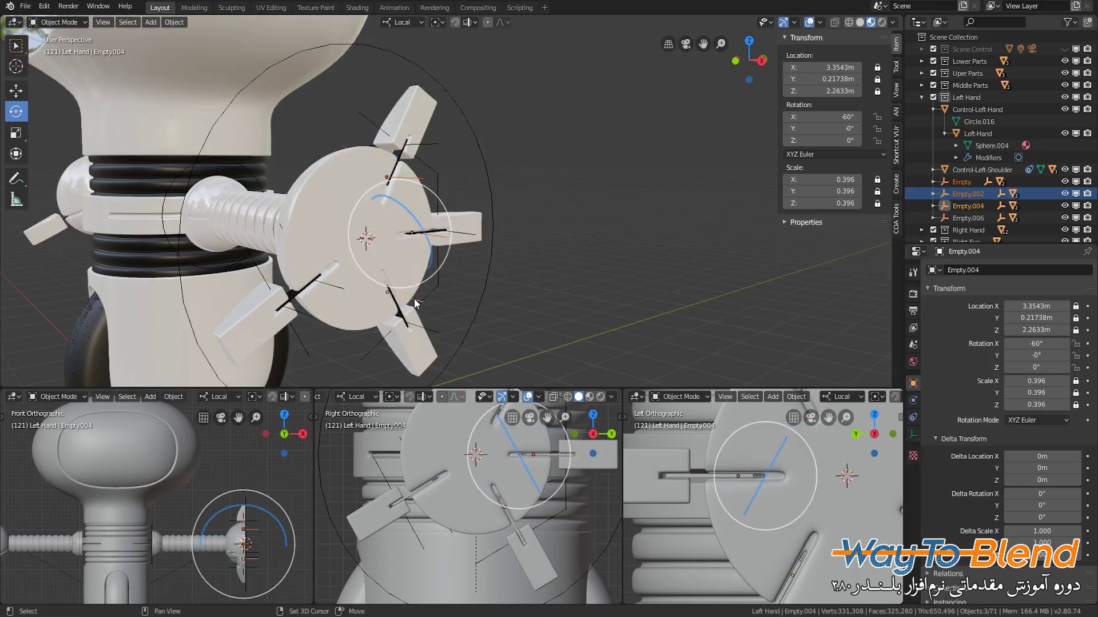
shift+click(336, 287)
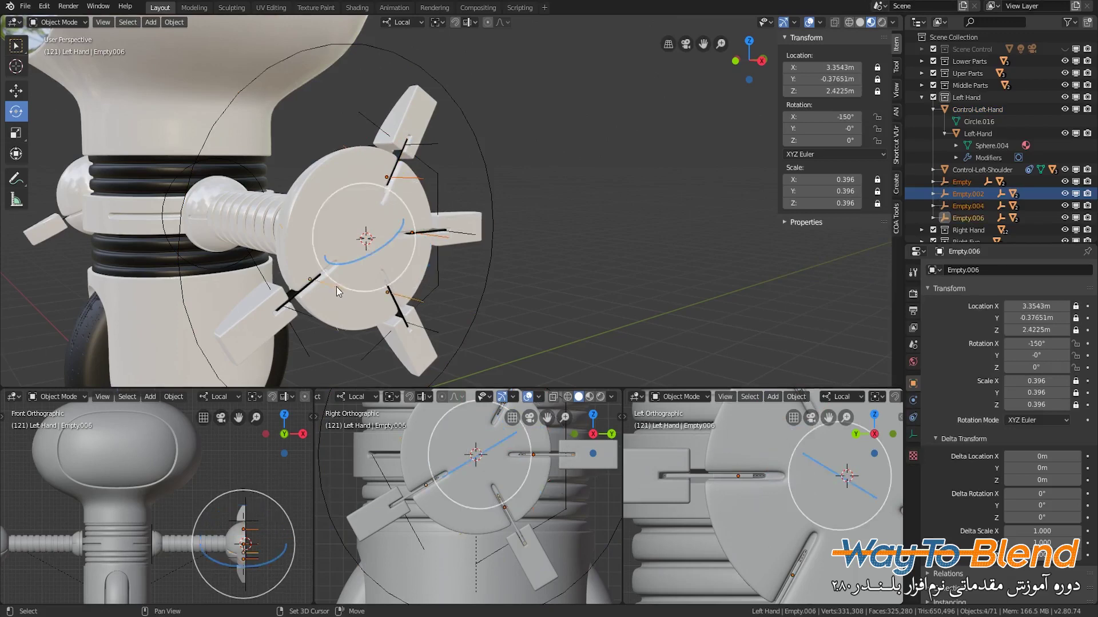
shift+click(484, 155)
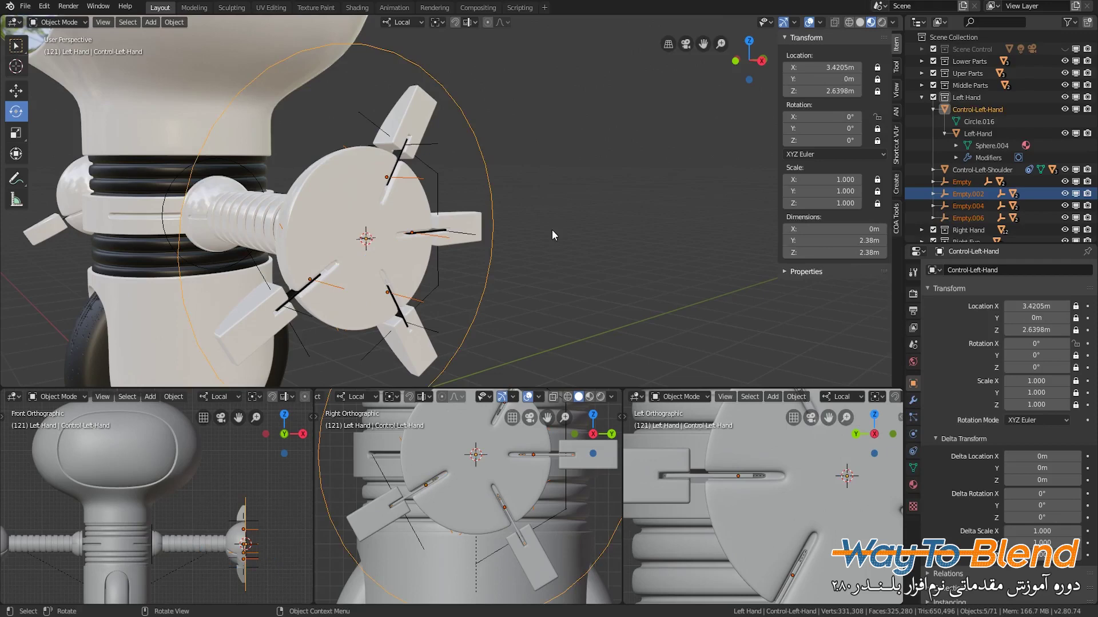
Parent the four empties to Control-Left-Hand keeping transforms, and test-rotate the hand control
key(ctrl+p)
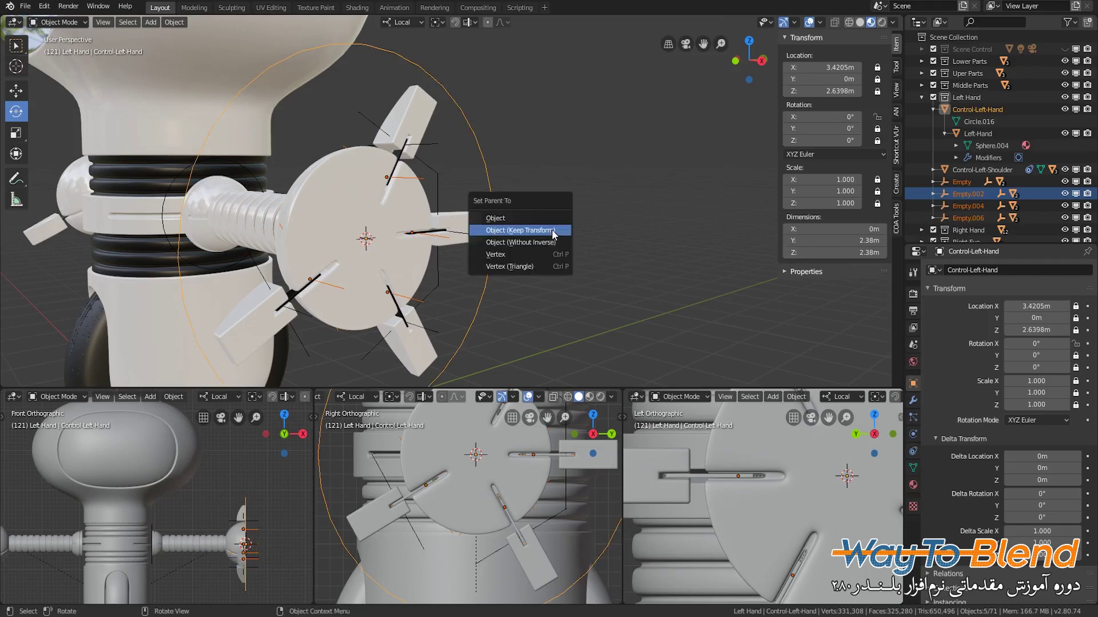
click(550, 231)
click(475, 136)
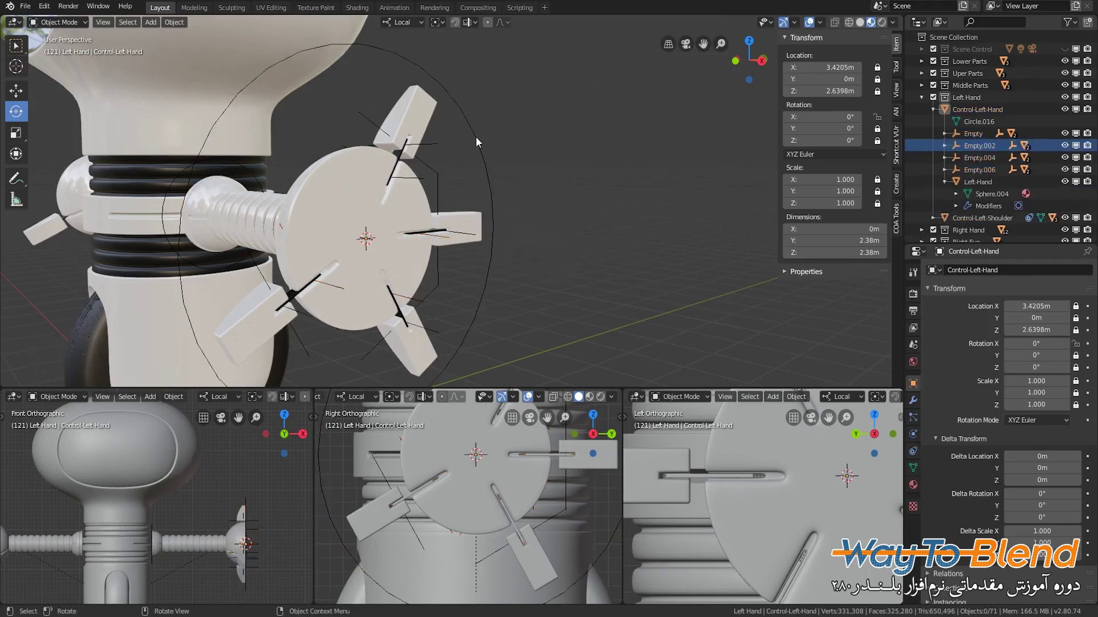
mouse_move(344, 217)
mouse_down()
mouse_move(341, 197)
mouse_move(349, 206)
mouse_up()
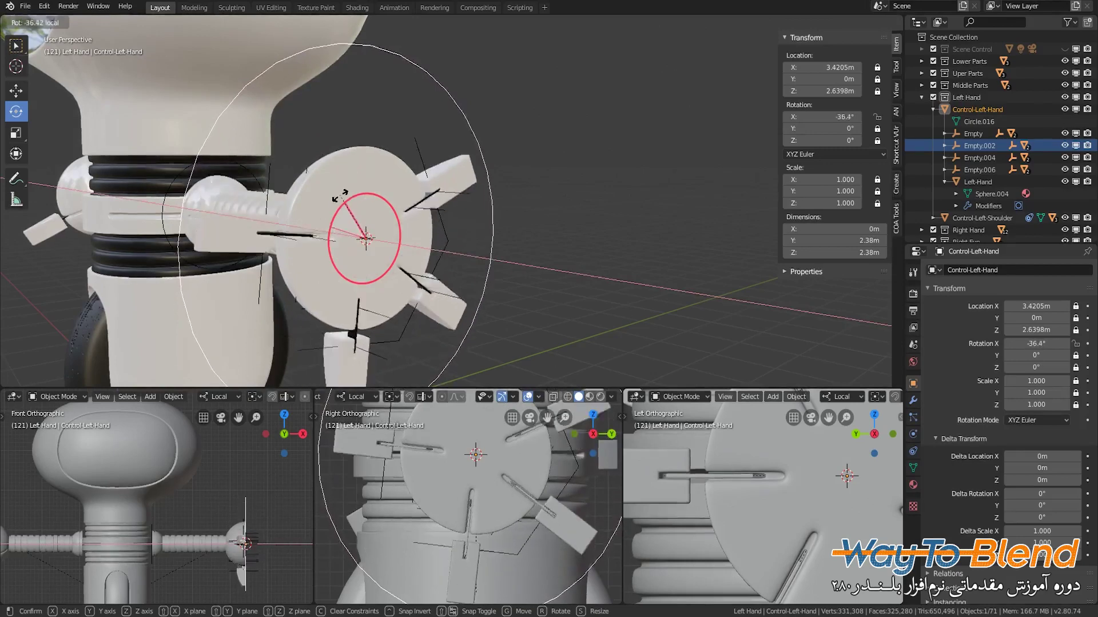
key(Escape)
mouse_move(348, 206)
middle_down()
mouse_move(579, 243)
mouse_move(454, 219)
middle_up()
click(423, 177)
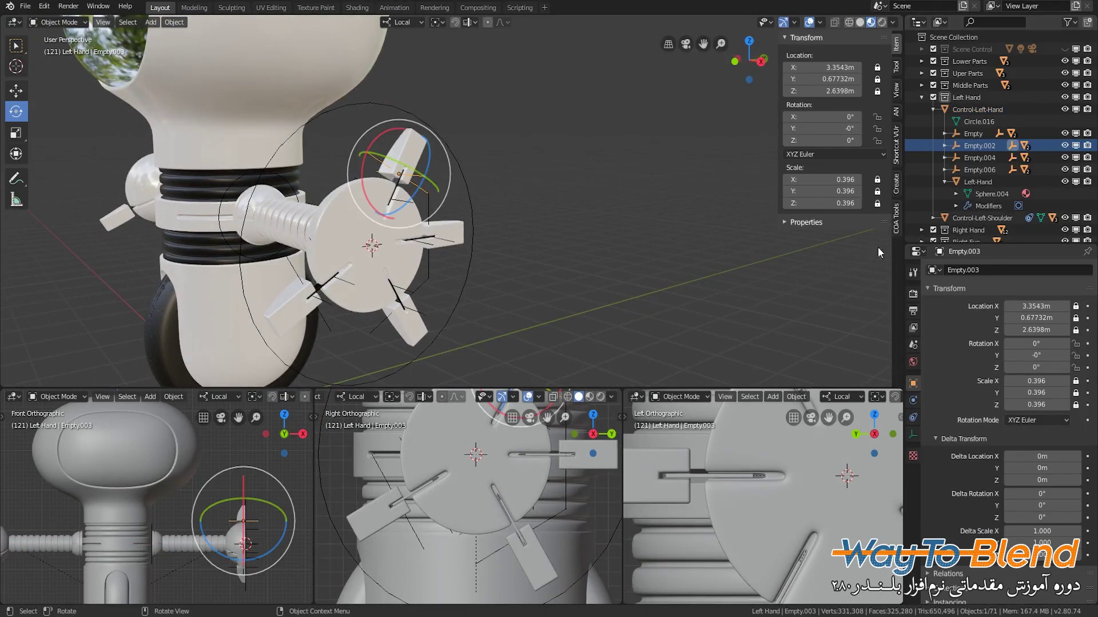
Rename Empty.002 to Control-Left-Finger4, reusing Left-Finger4's copied name
click(944, 145)
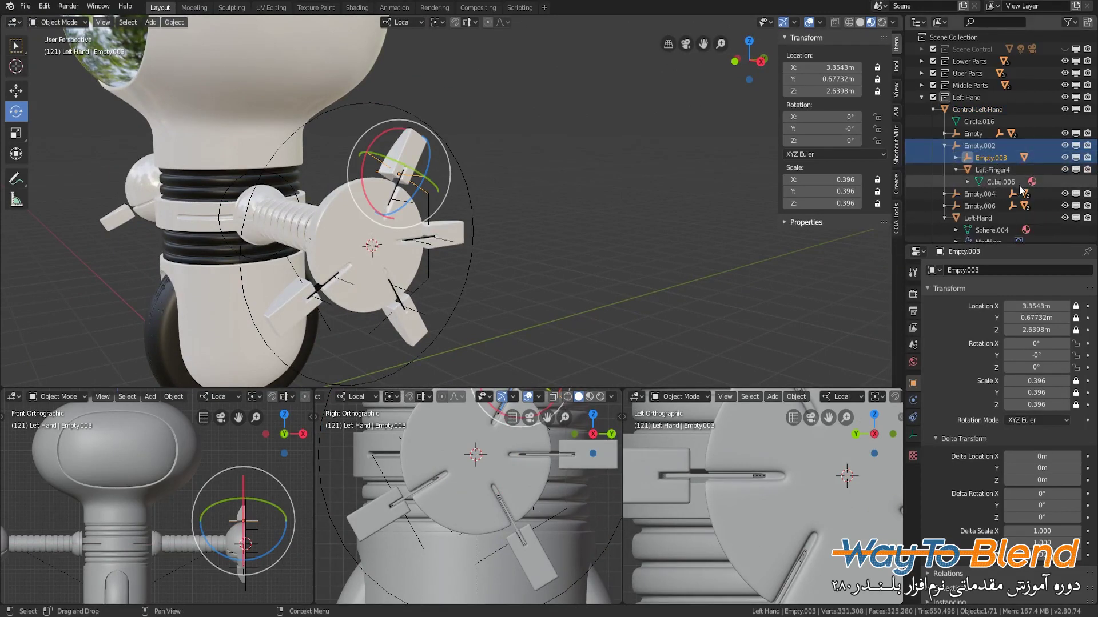
click(1001, 169)
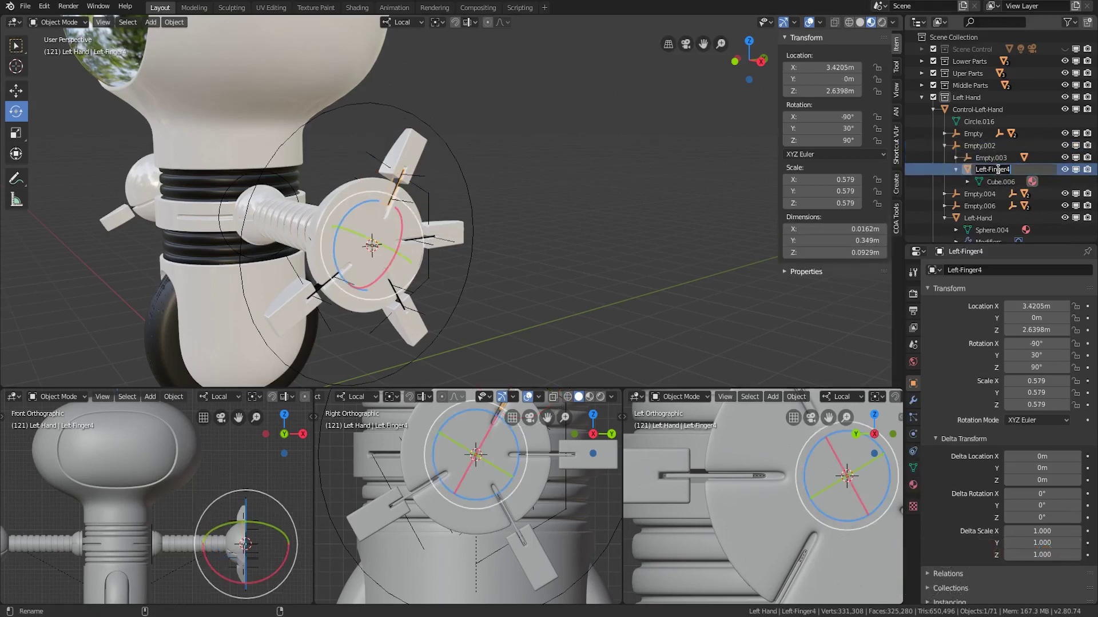
click(982, 145)
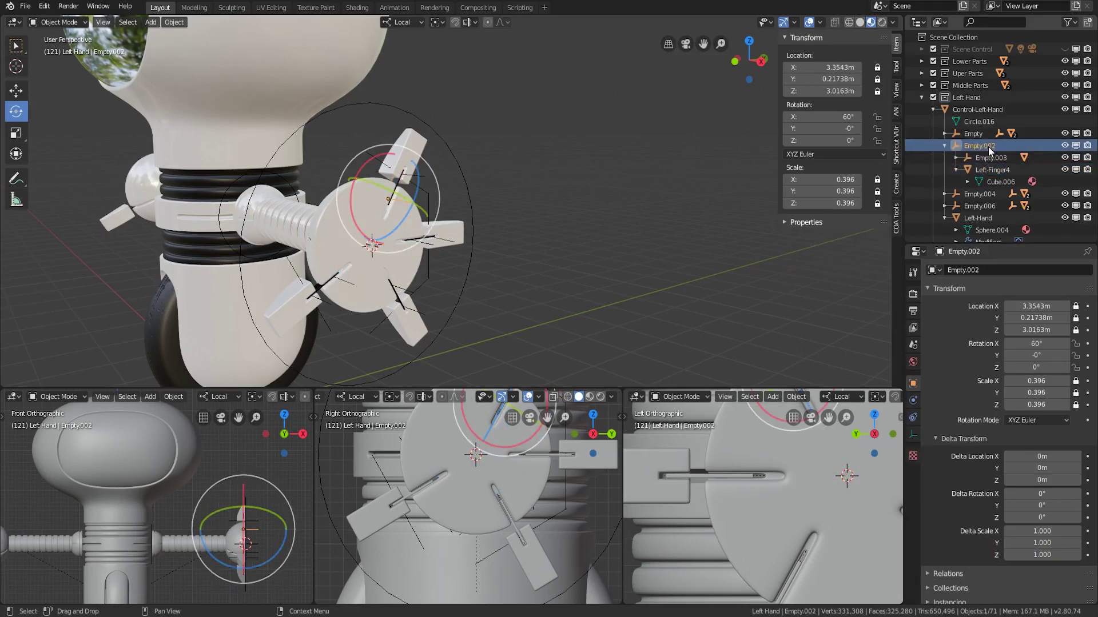
key(KP_Add)
double_click(988, 146)
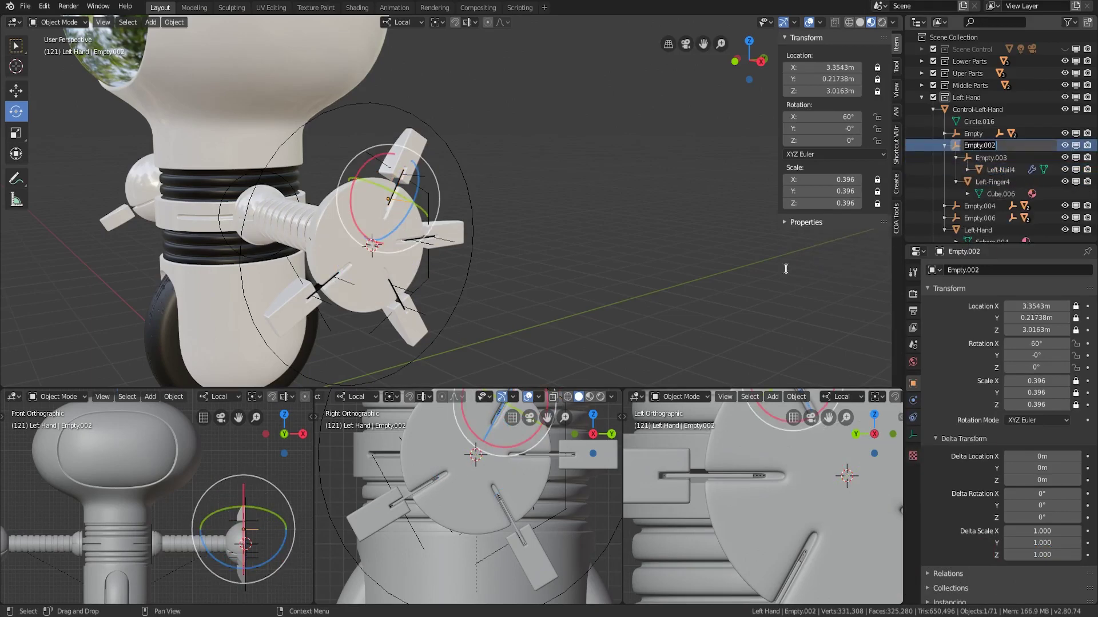
text(Left-Finger4)
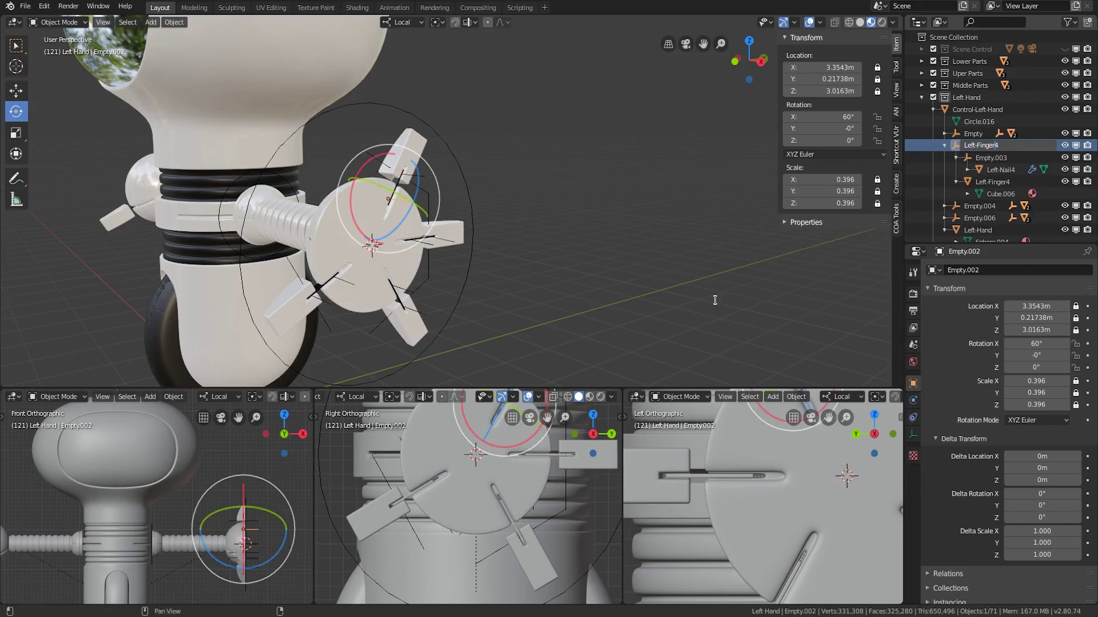
text(Co)
text(ntrol)
text(-)
key(Return)
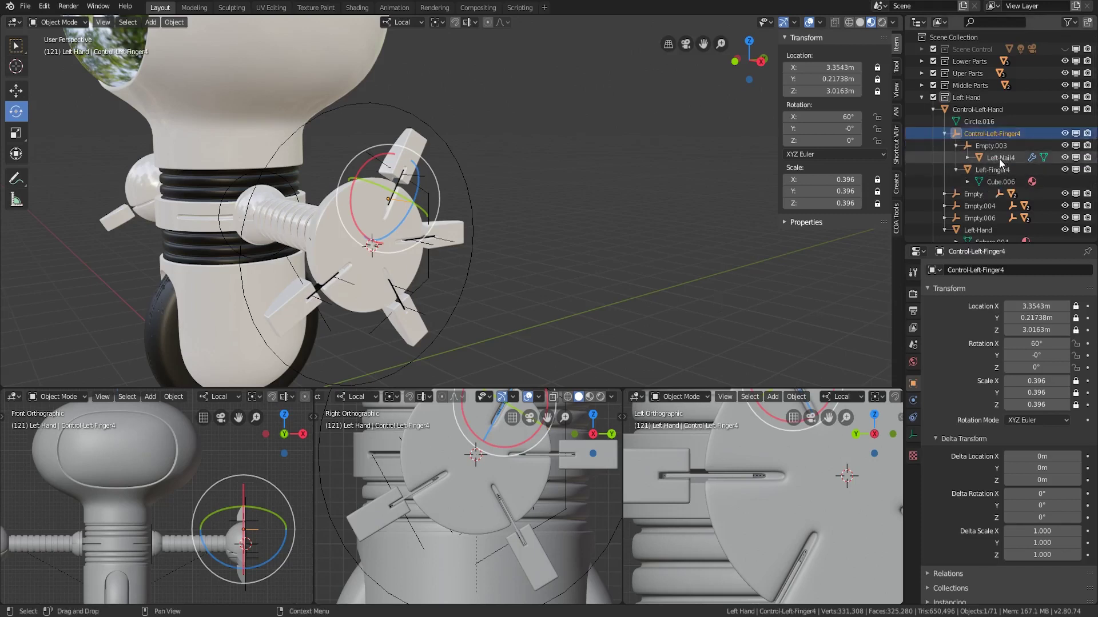
Rename Empty.003 to Control-Left-Nail4
click(991, 146)
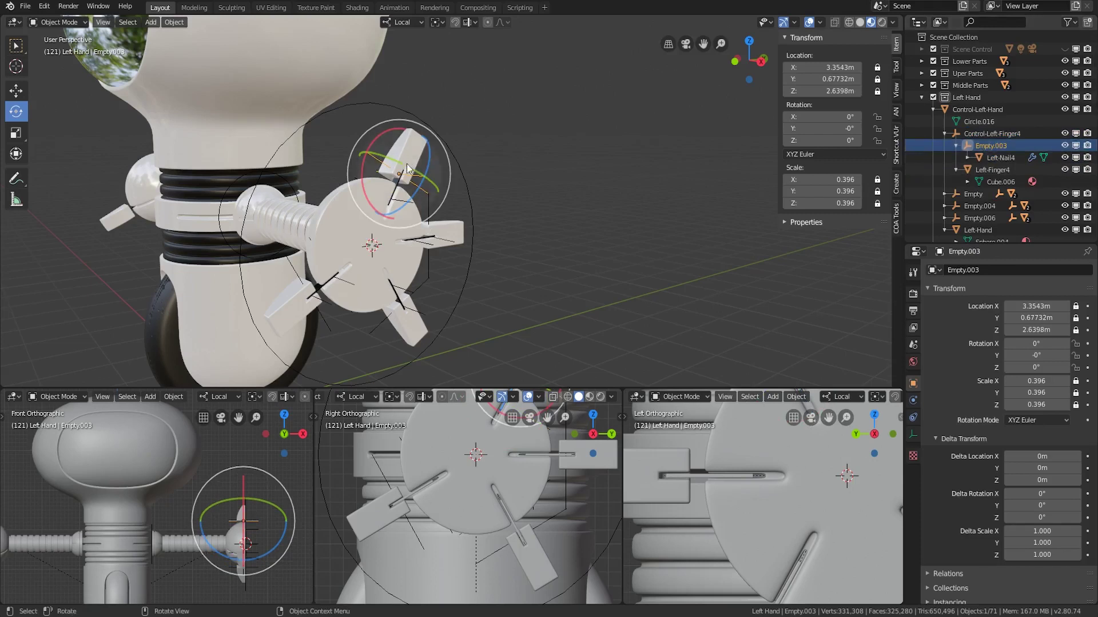
double_click(977, 147)
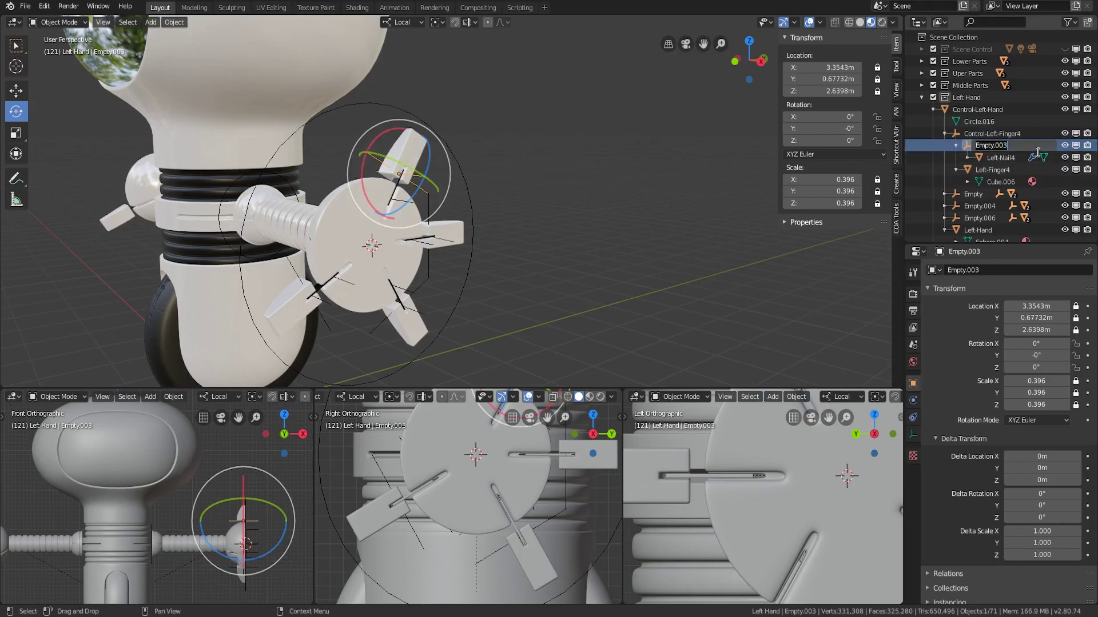
text(Left-Finger4)
key(Return)
key(BackSpace)
key(BackSpace)
text(Nail)
key(Home)
text(C)
text(ontrol-)
key(Return)
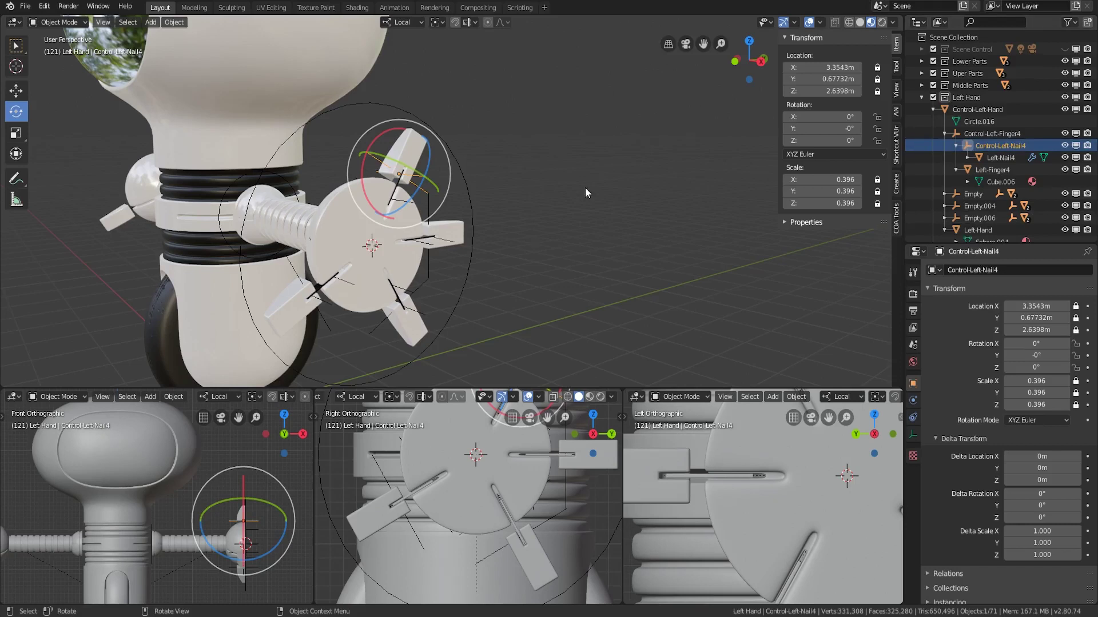
Rename the third finger's parent Empty to Control-Left-Finger3 by pasting the child's name
click(454, 247)
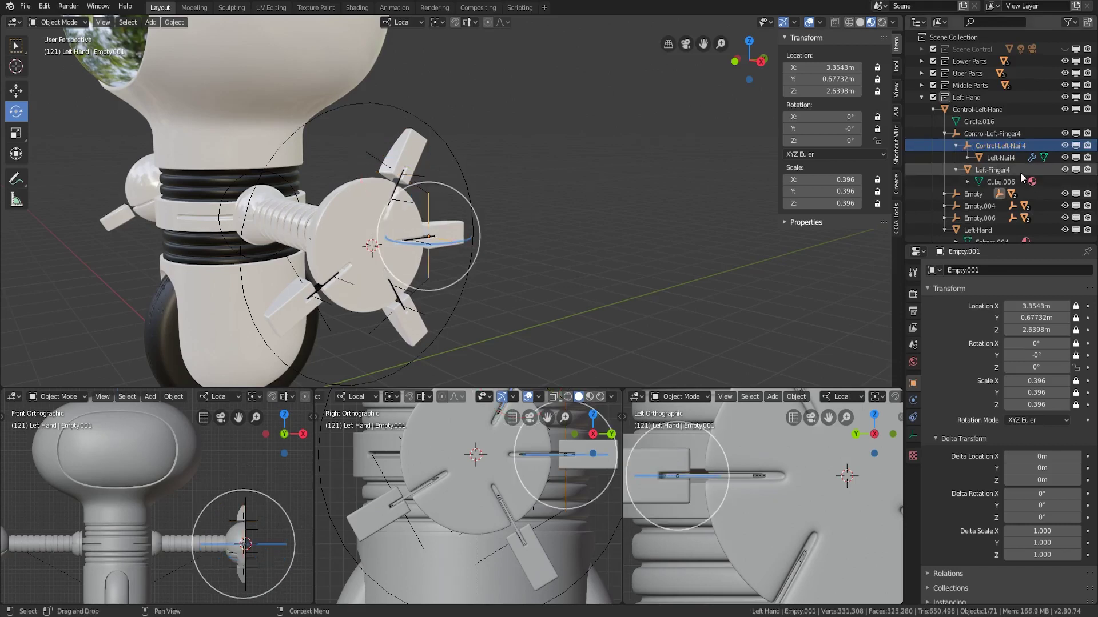
key(KP_Decimal)
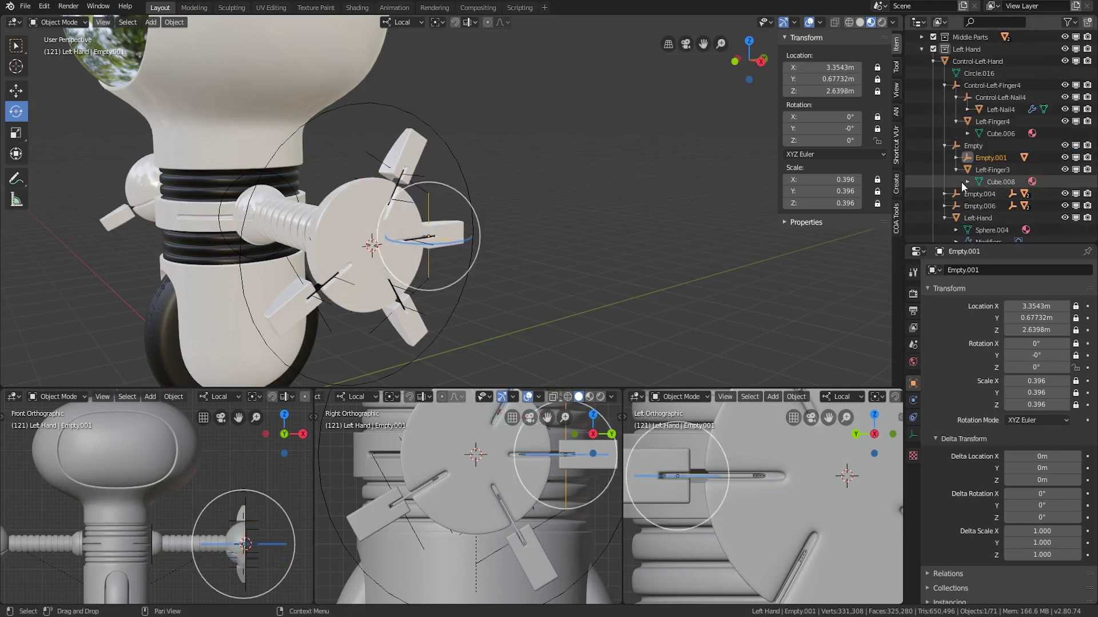
click(967, 146)
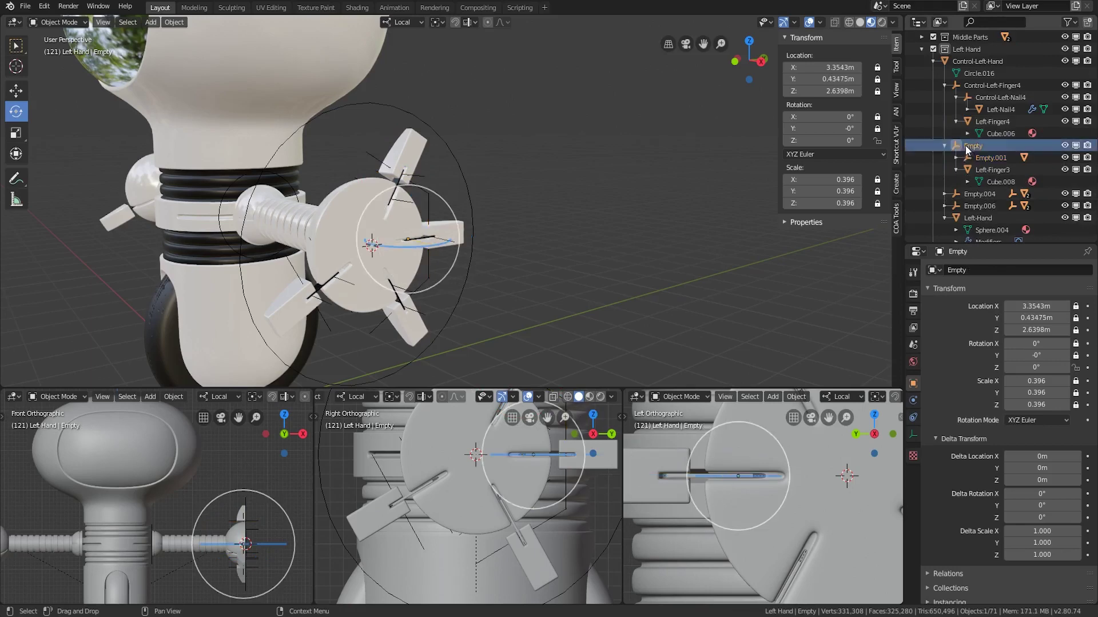
double_click(1000, 170)
key(ctrl+c)
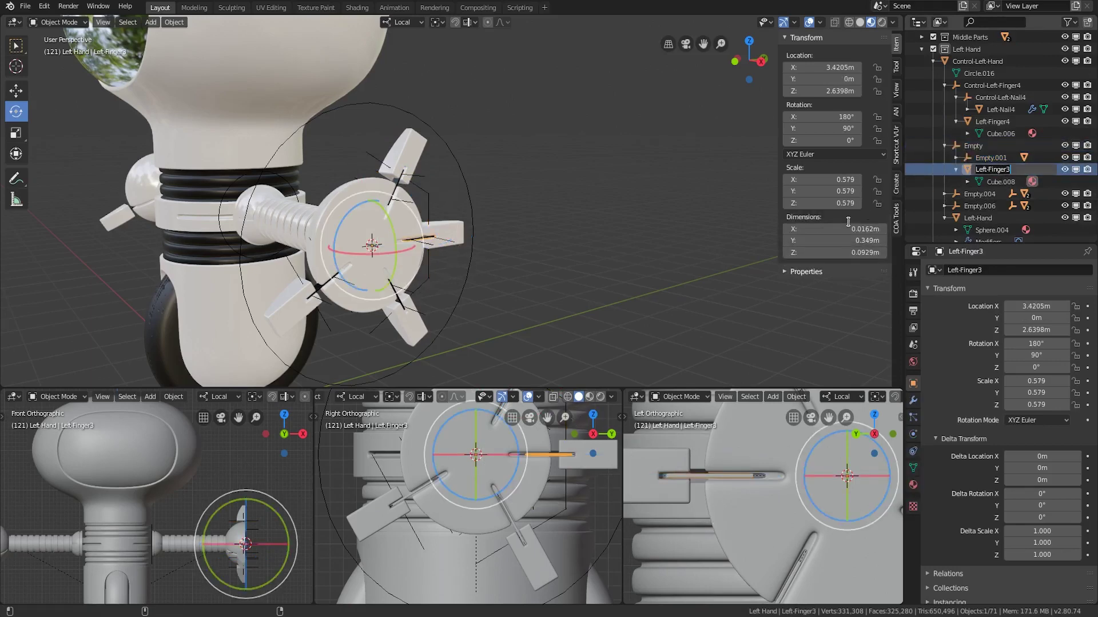
key(Return)
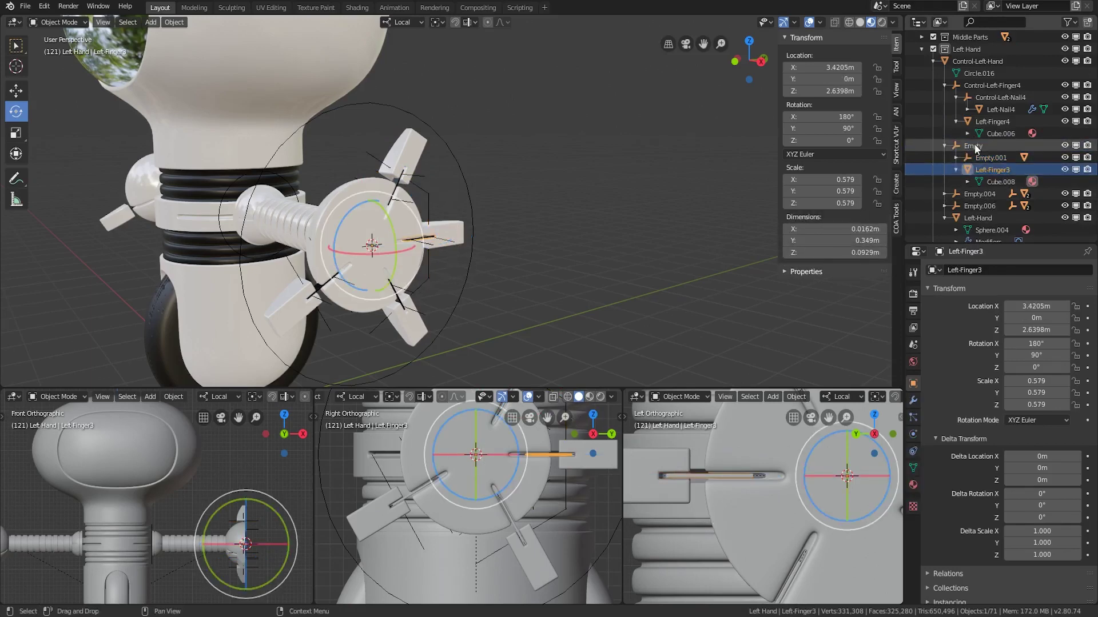
double_click(977, 145)
key(ctrl+v)
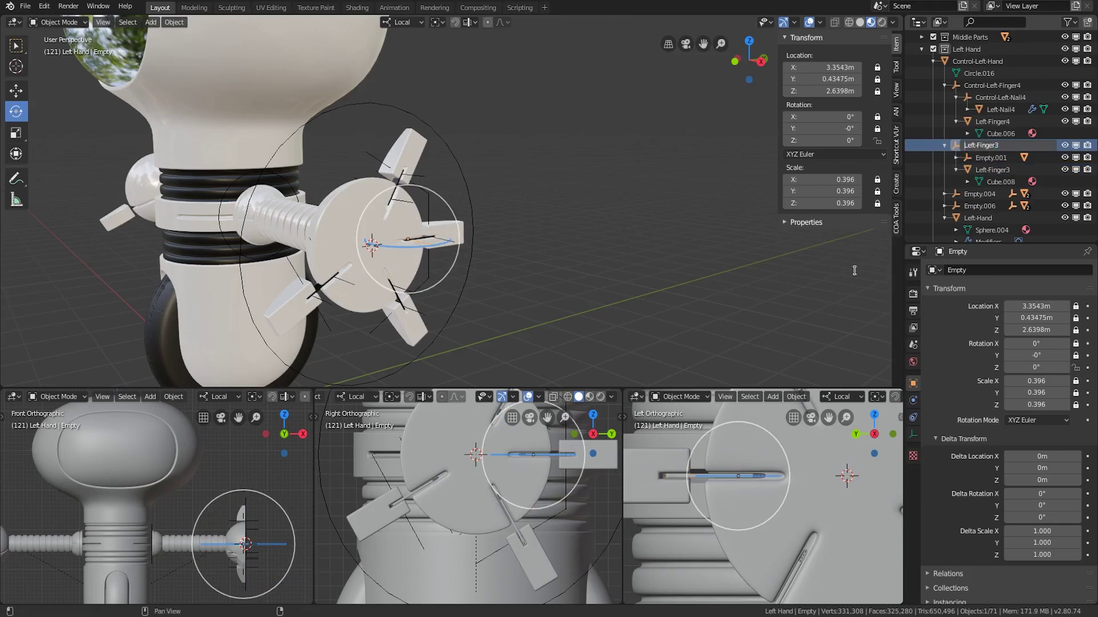
text(Control)
text(-)
key(Return)
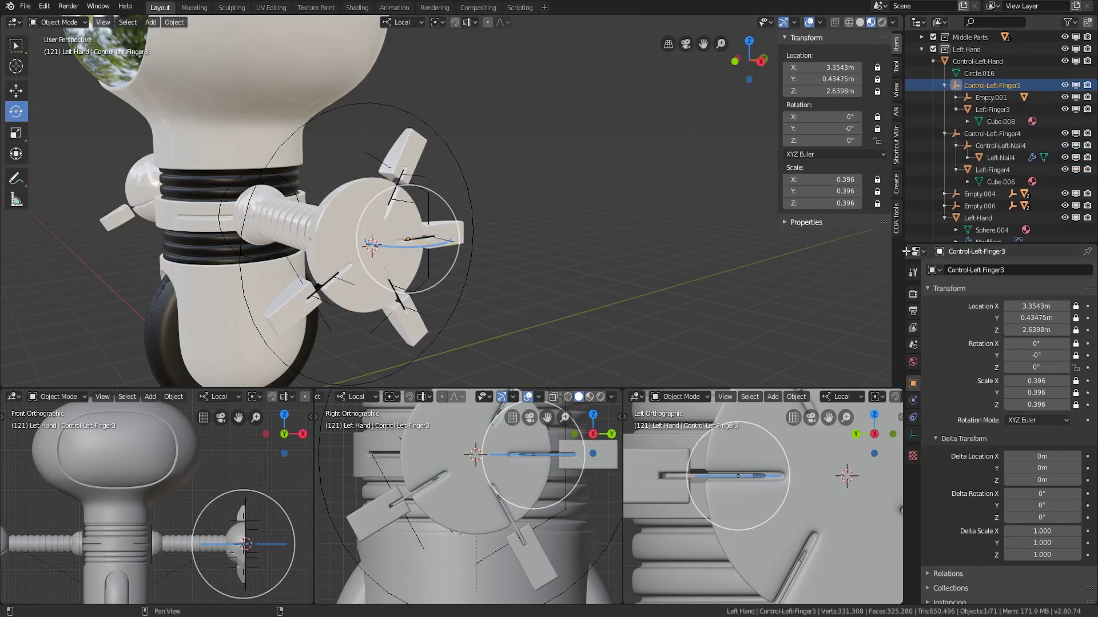
Rename Empty.001, the parent of Left-Nail3, to control-Left-Nail3
click(955, 98)
click(1012, 110)
double_click(1013, 110)
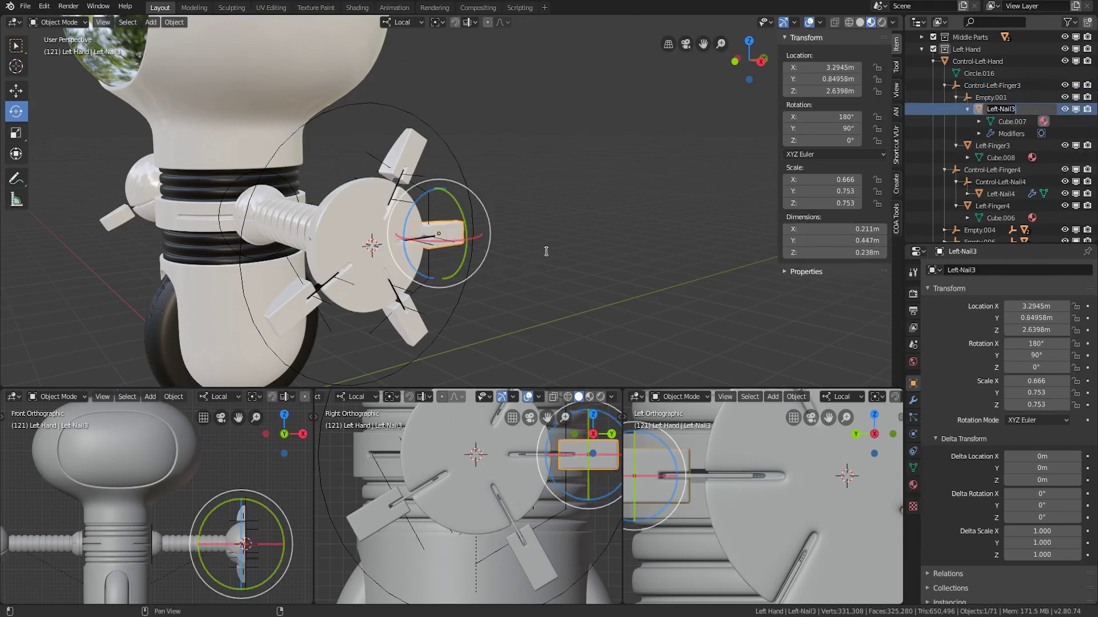
click(984, 97)
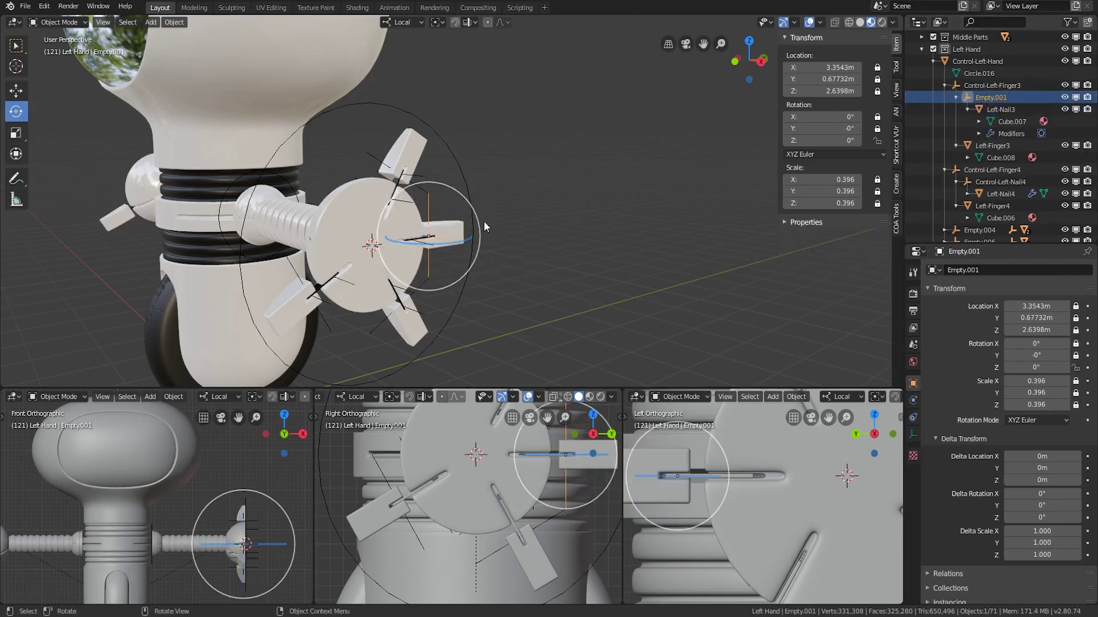
double_click(1006, 109)
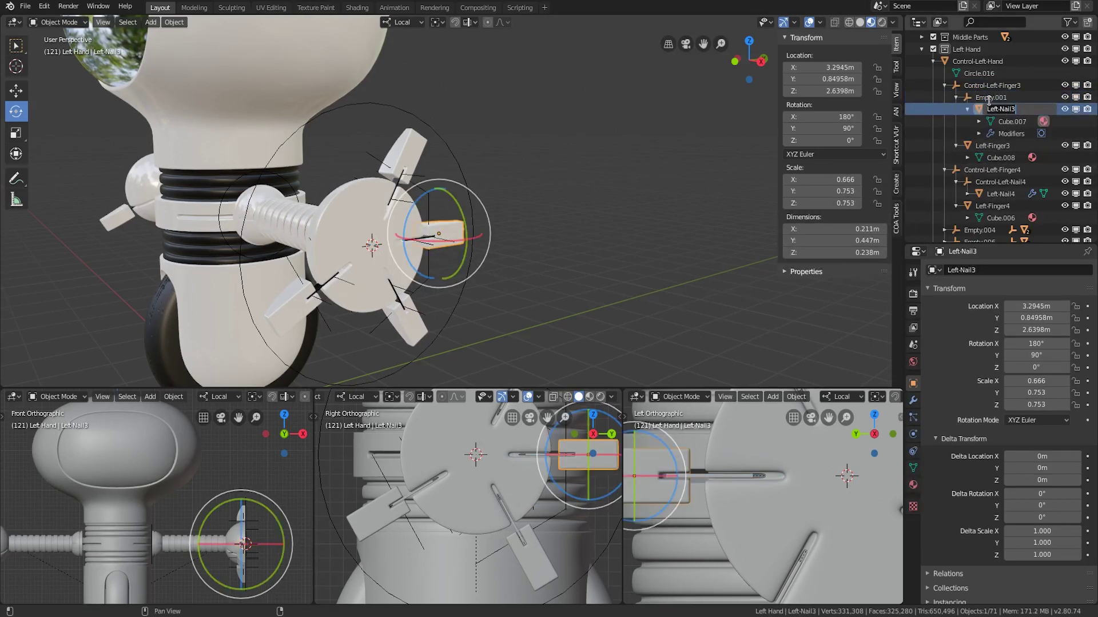
key(Escape)
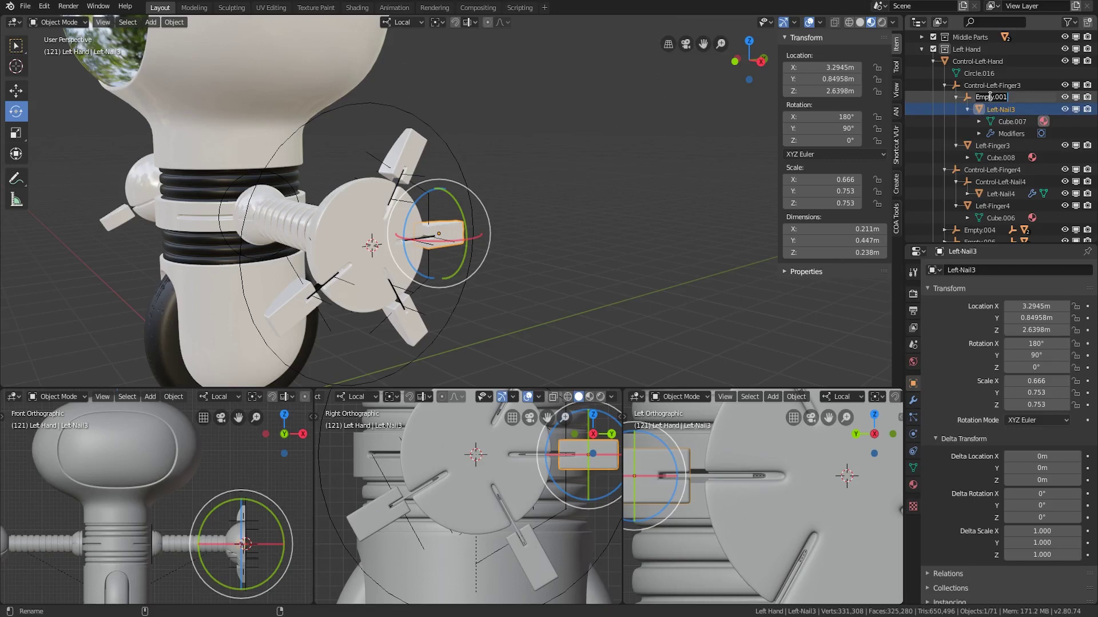
text(control)
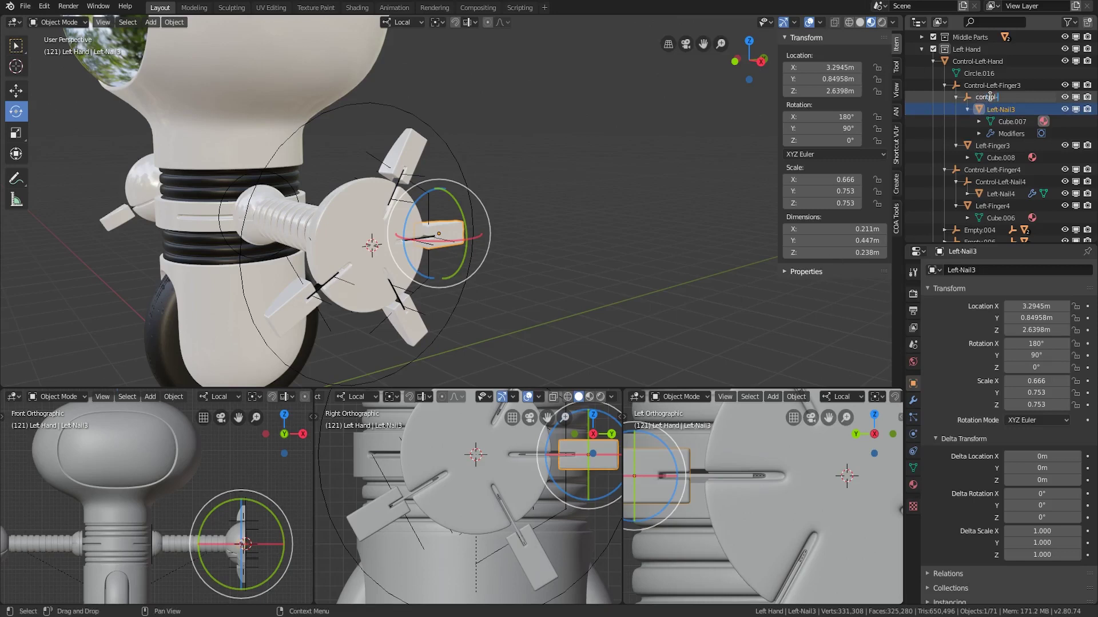
text(-Left-Nail3)
key(Return)
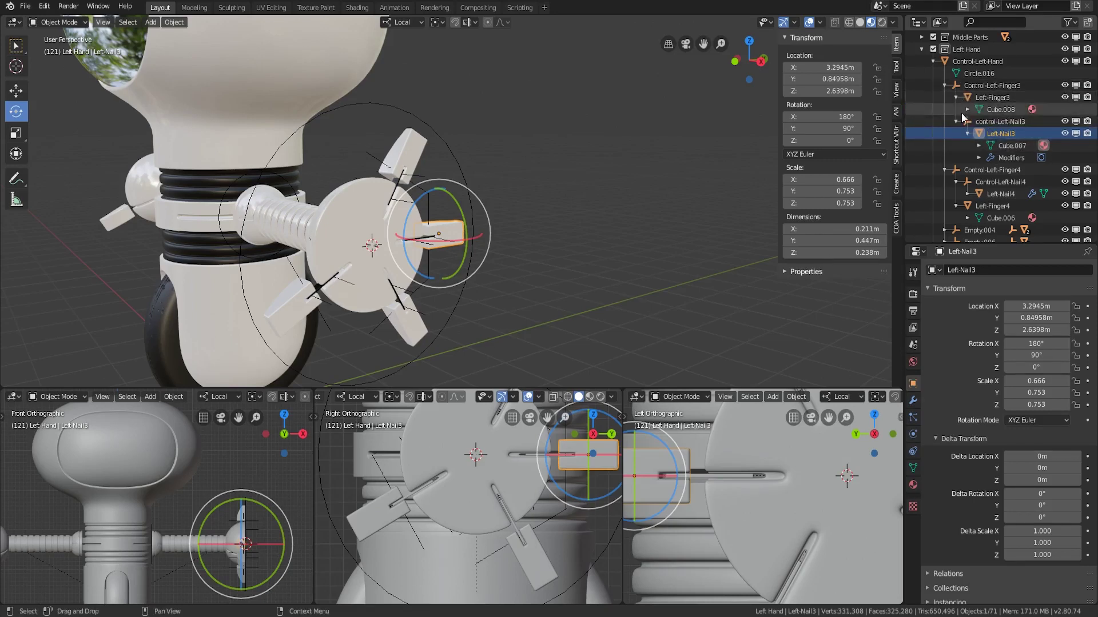
Select the empty on the lower blade and orbit closer to the hand
click(486, 325)
click(409, 295)
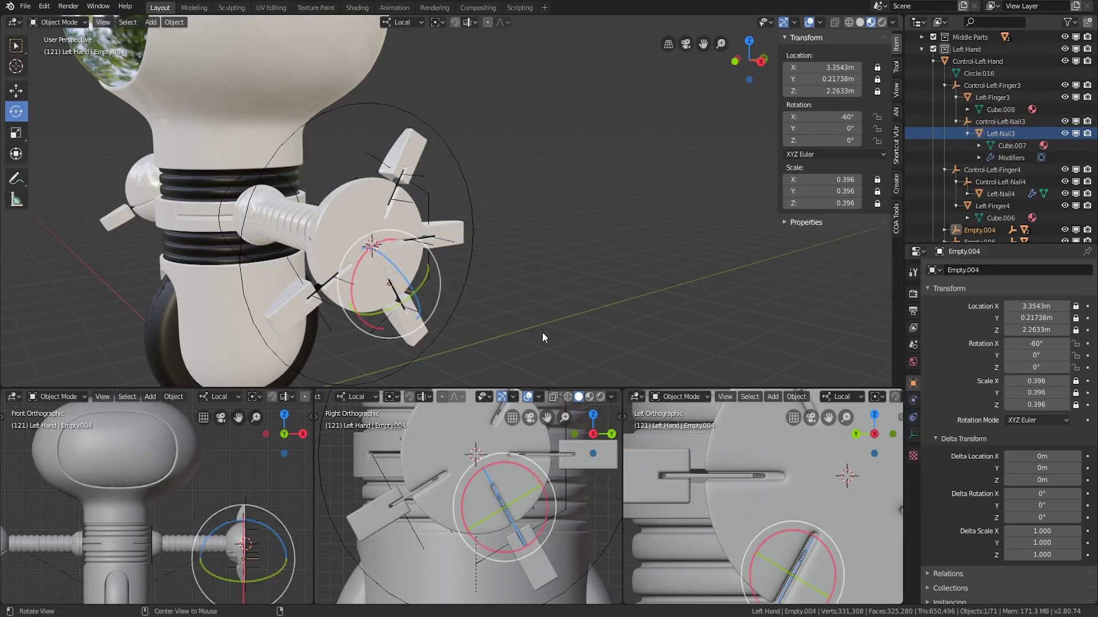
middle_drag(542, 331, 558, 310)
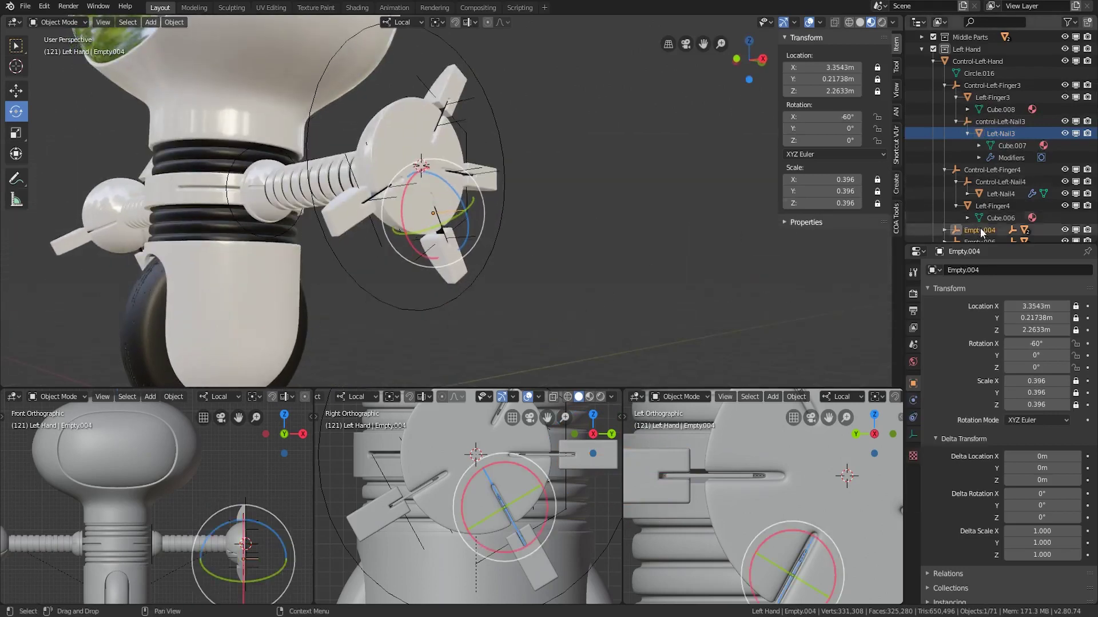
Rename Empty.004, parent of Left-Finger2, to Control-Left-Finger2
scroll(967, 200, down, 3)
click(944, 157)
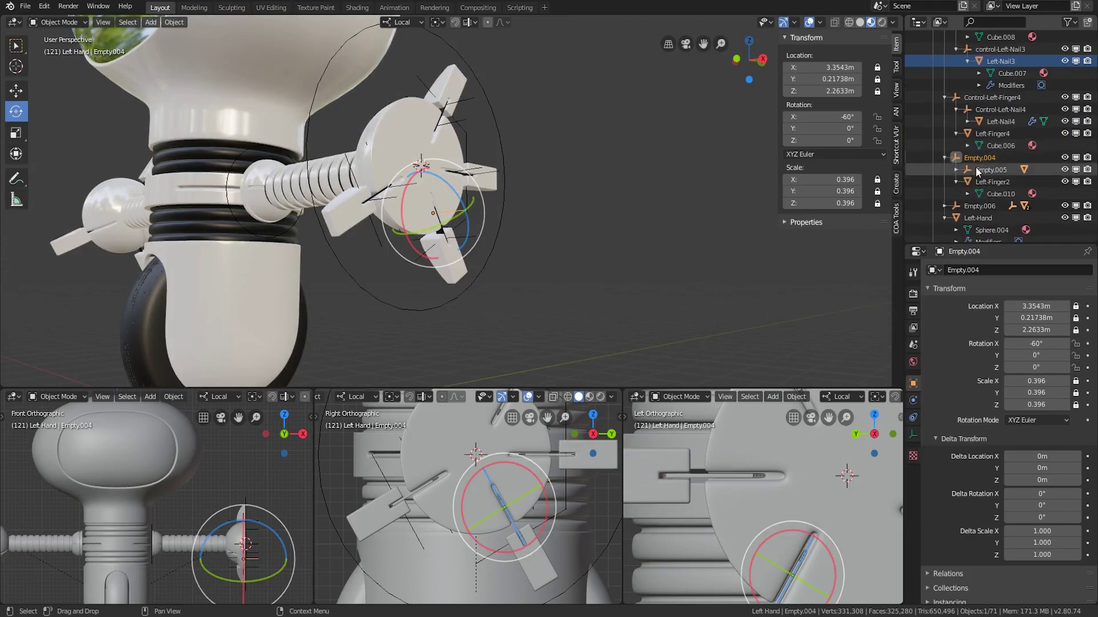
double_click(1007, 182)
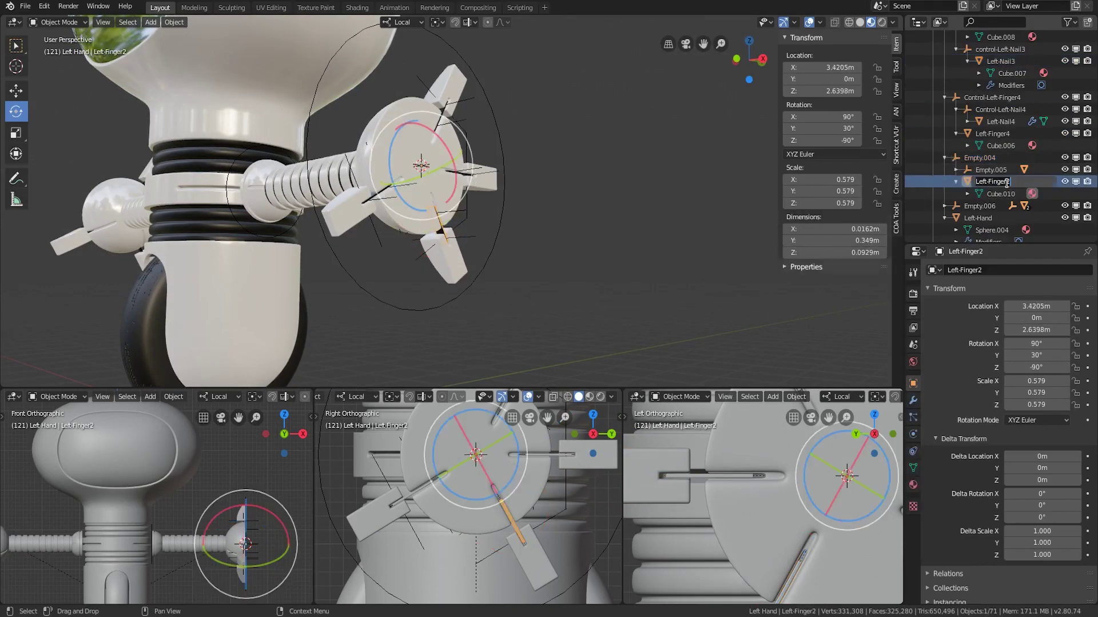
double_click(989, 158)
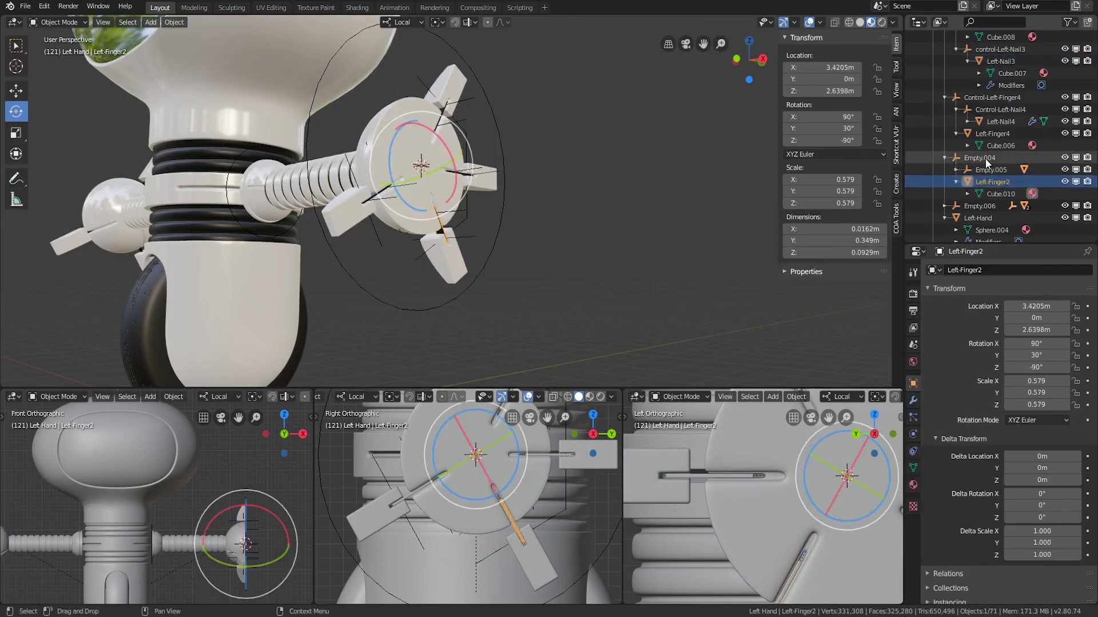
text(Control)
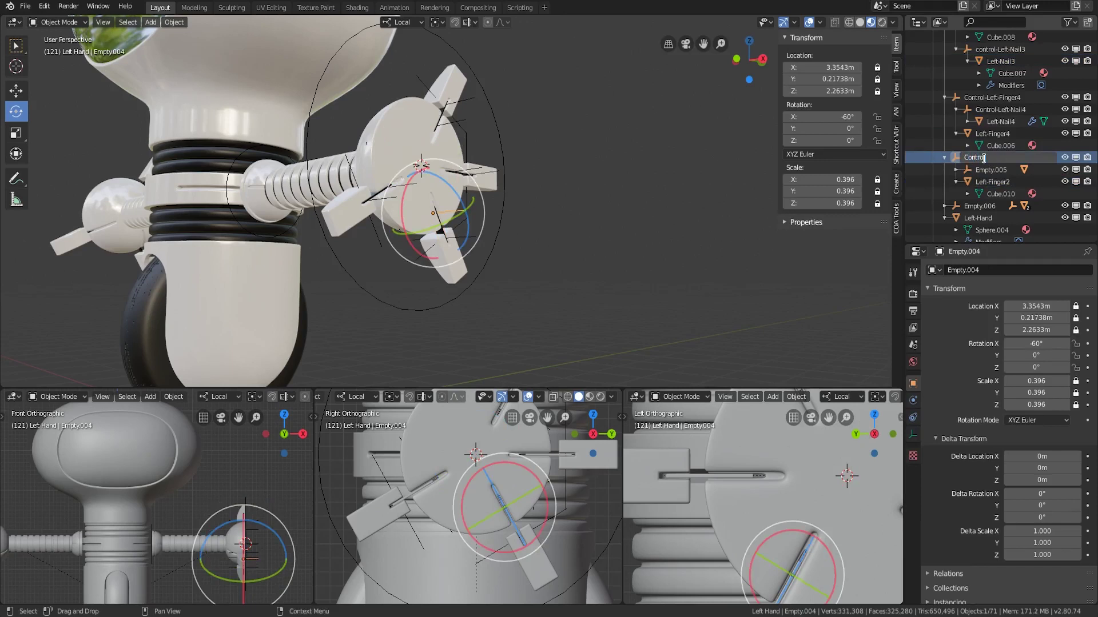
text(-Left-Finger2)
key(Return)
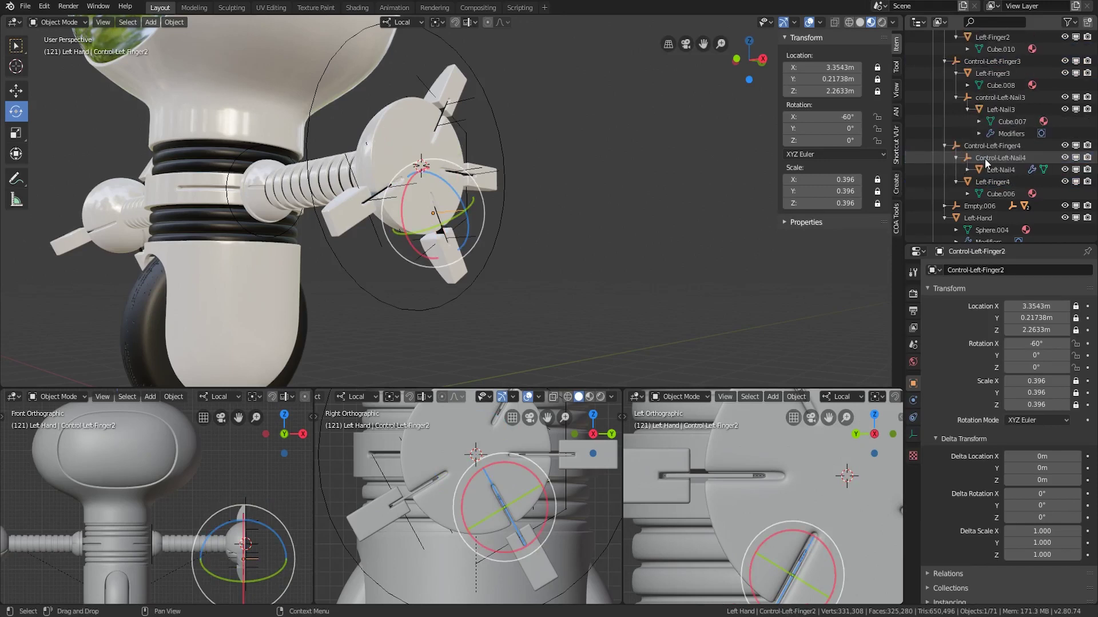
Rename the empty above Left-Nail2 to Contol-Left-Nail2, then deselect everything
double_click(1005, 170)
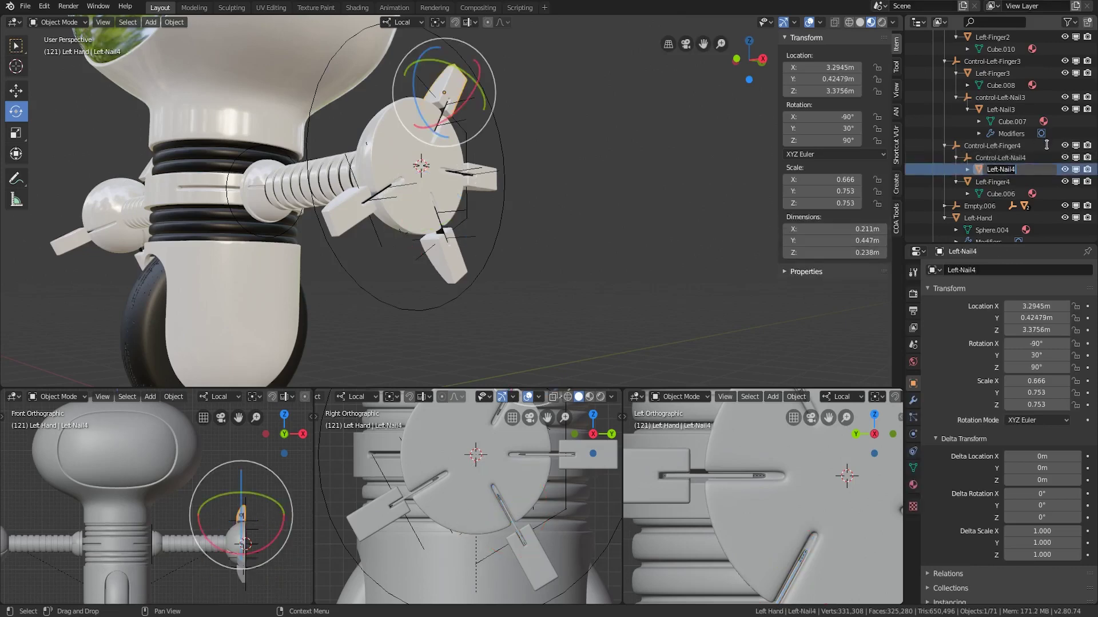
scroll(994, 114, up, 5)
click(1000, 85)
double_click(983, 73)
text(Contol)
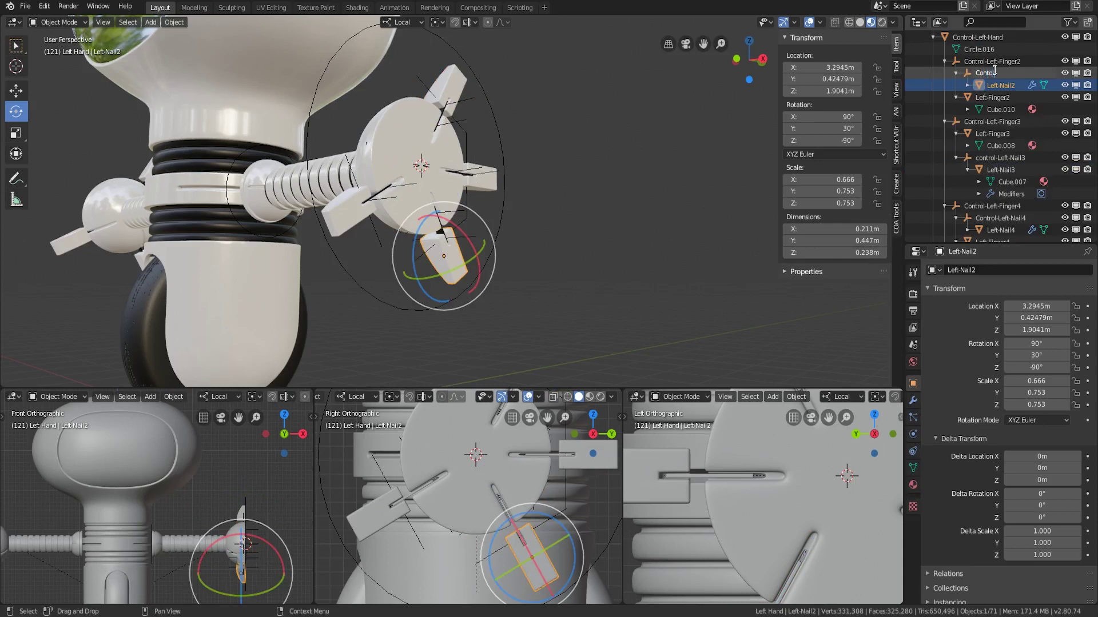
text(-Left-Nail2)
key(Return)
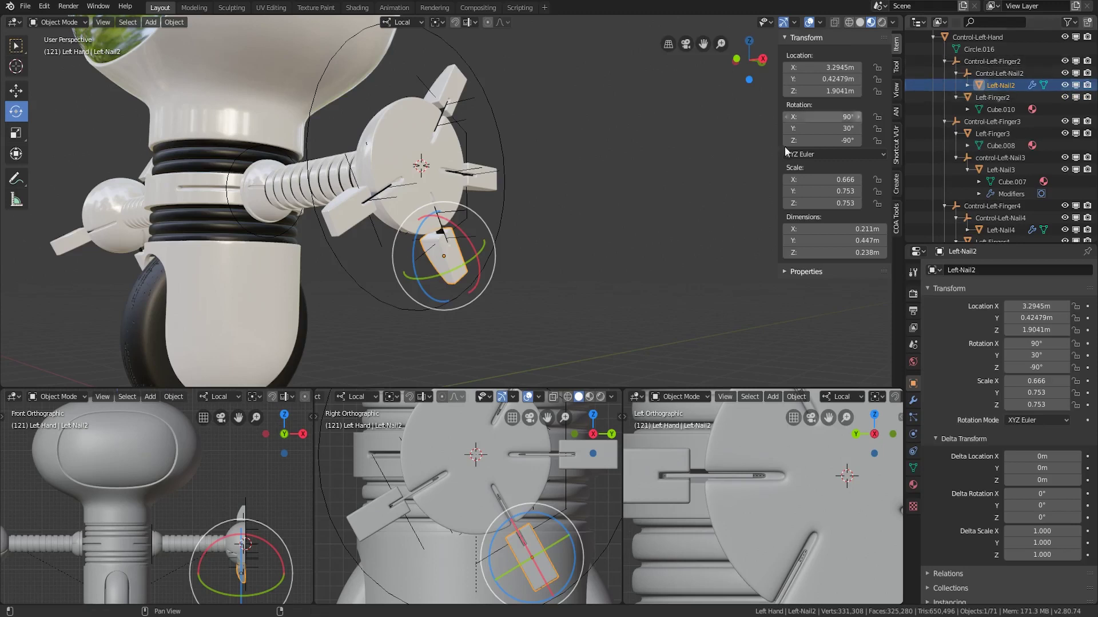
key(alt+a)
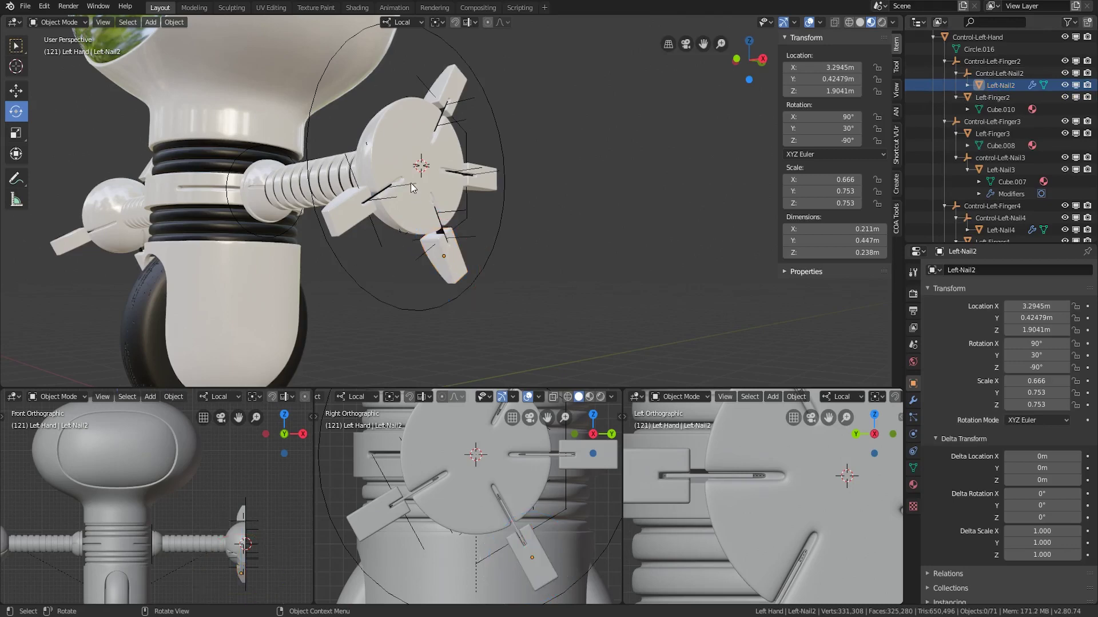
Expand Empty.006 and Empty.007, and rename Empty.006 to Control-Left-Finger1
click(411, 183)
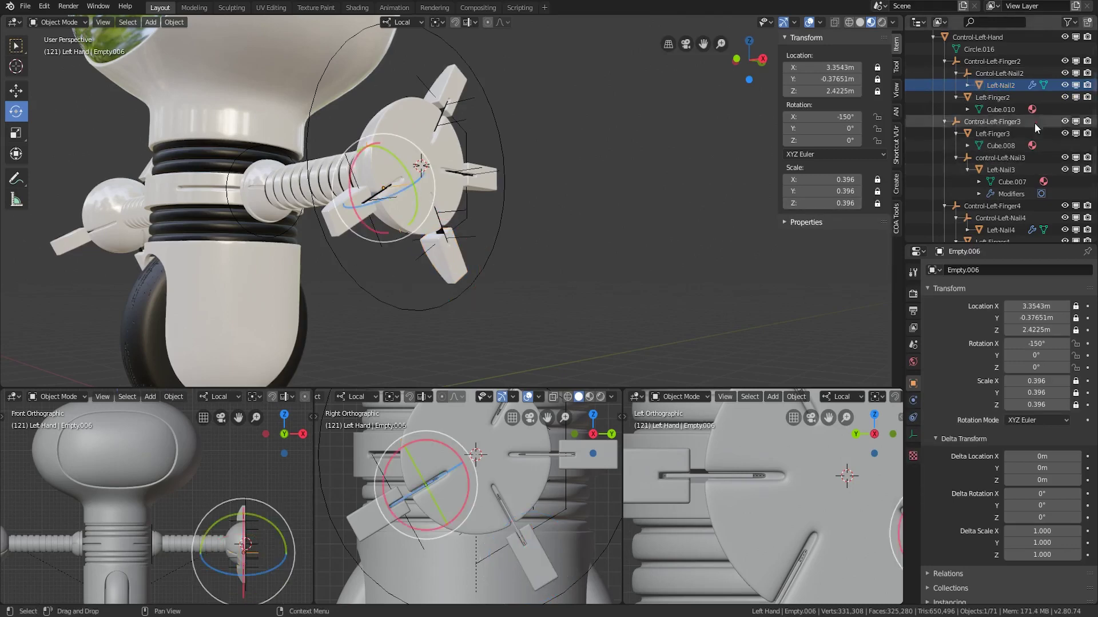
scroll(1023, 164, down, 4)
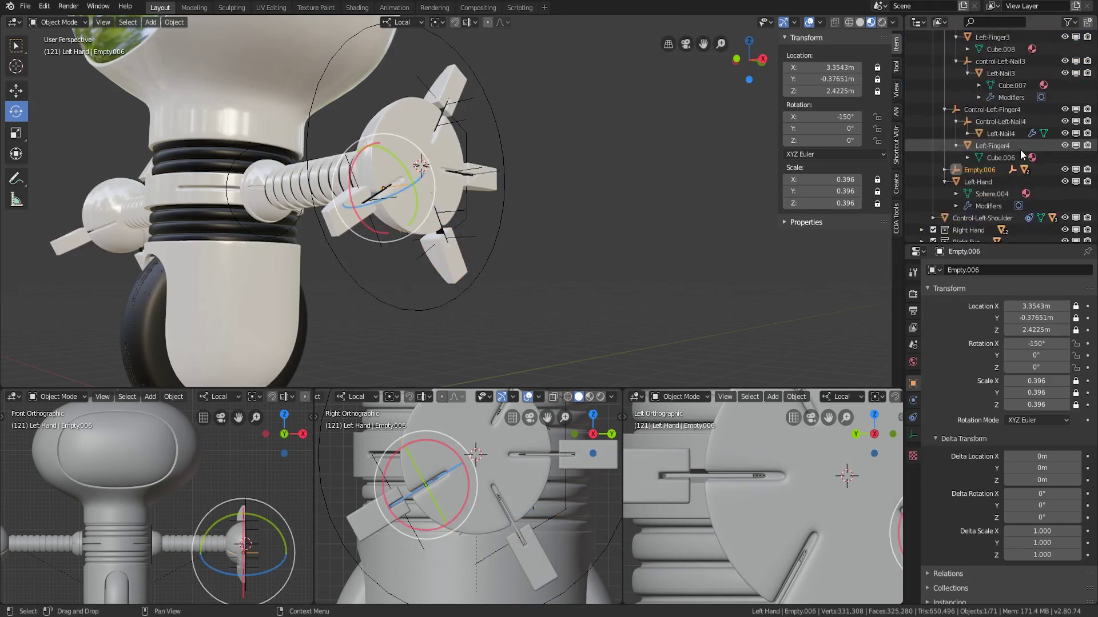
click(944, 169)
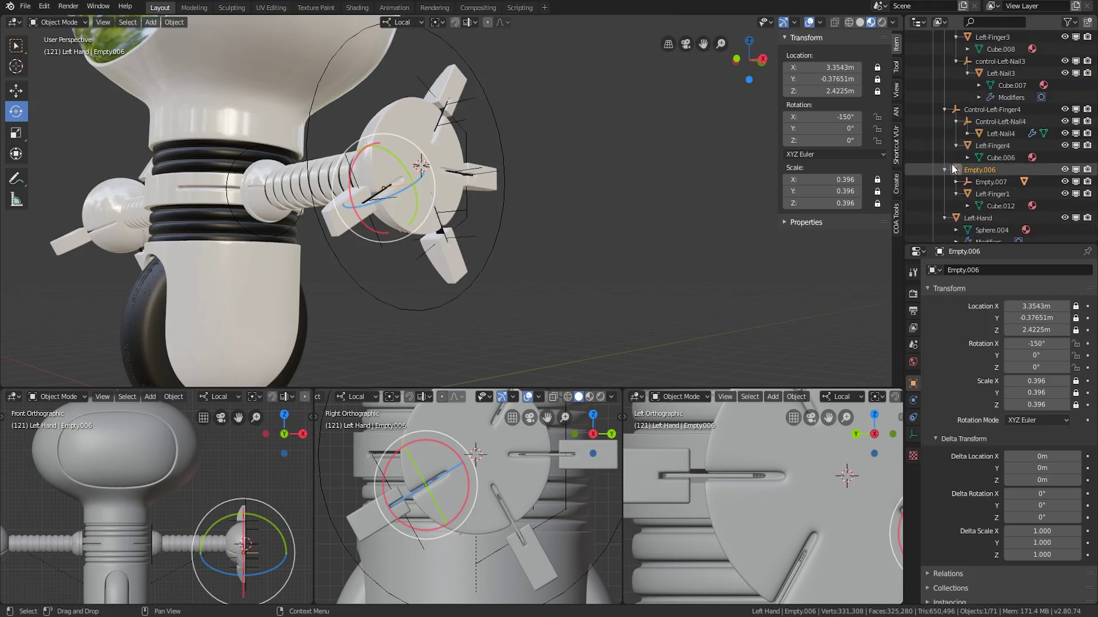
click(957, 195)
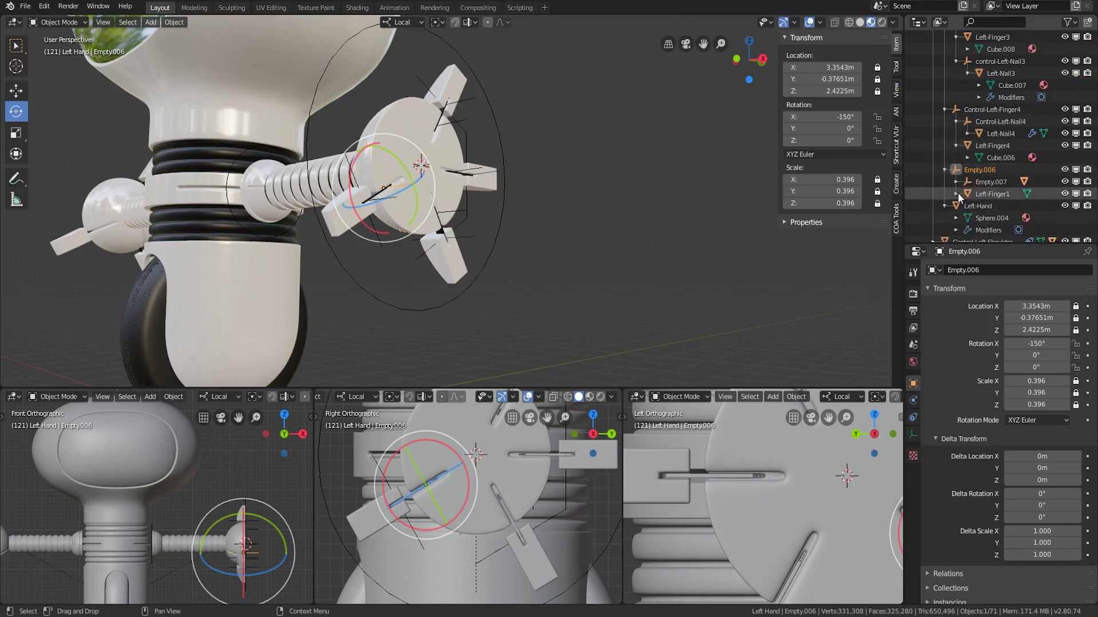
click(959, 196)
click(956, 182)
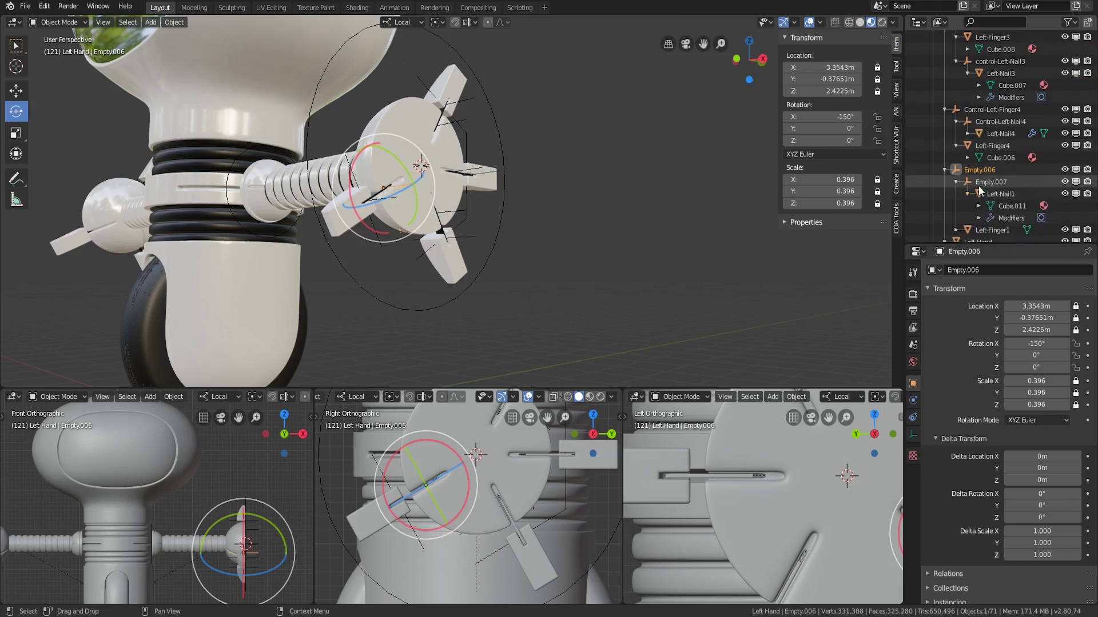
scroll(988, 196, down, 1)
click(989, 206)
double_click(988, 205)
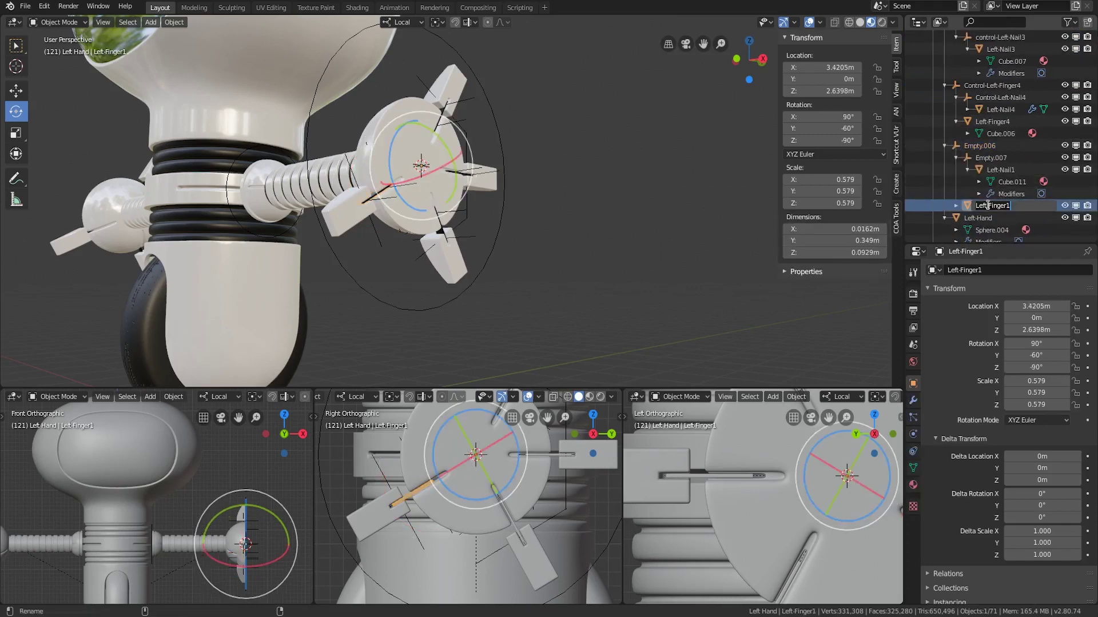
double_click(980, 144)
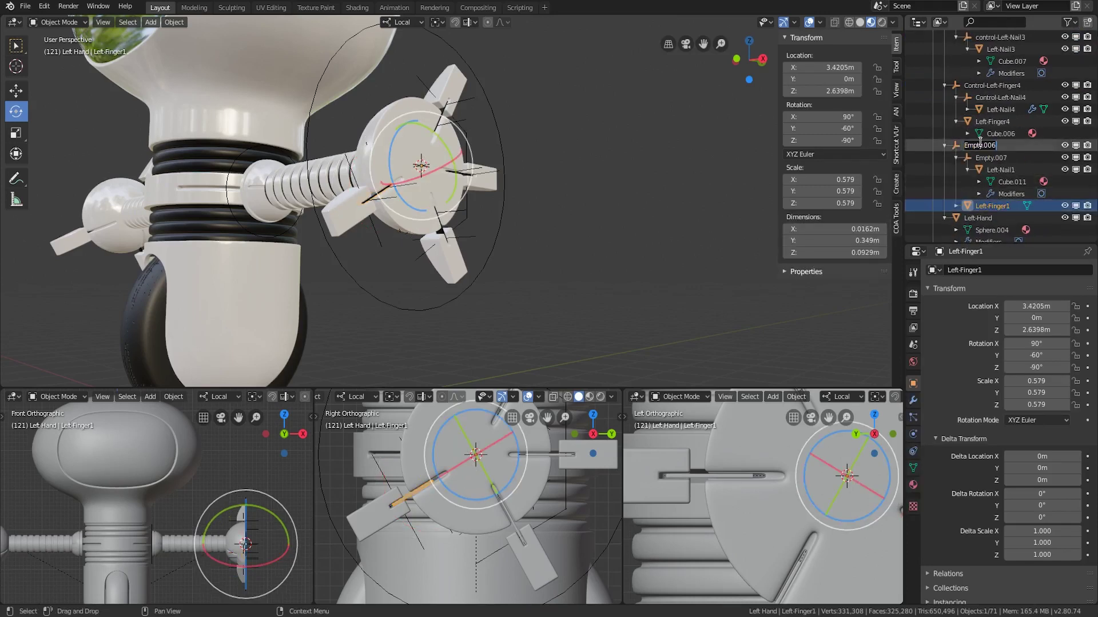
text(Co)
text(-Left-Finger1)
key(Return)
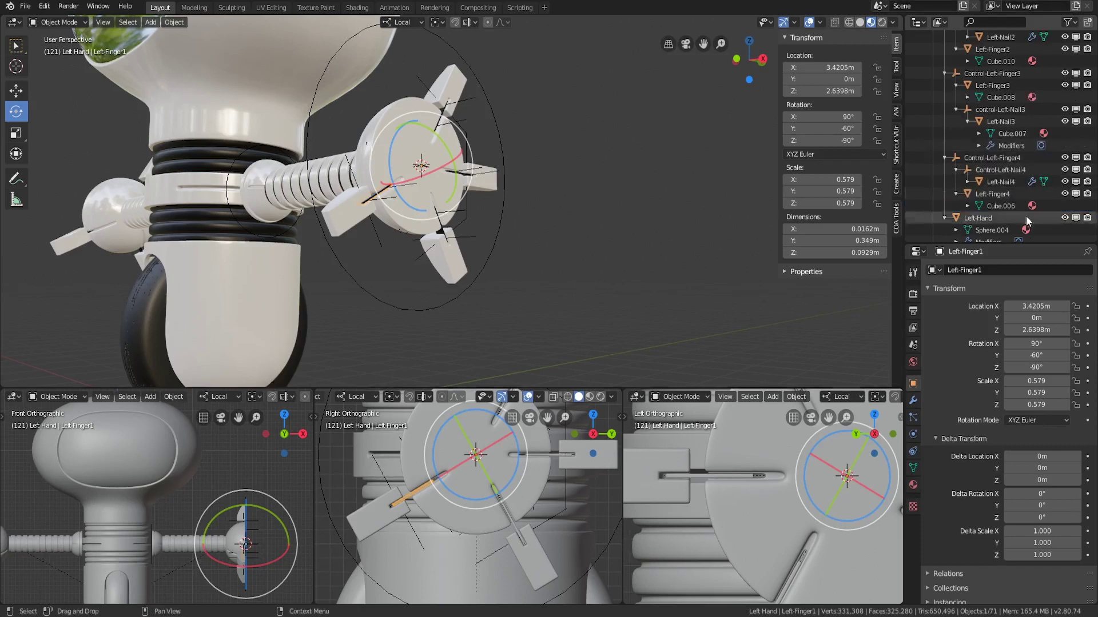
Rename Empty.007, the first nail's control, to control-Left-Nail1
click(390, 270)
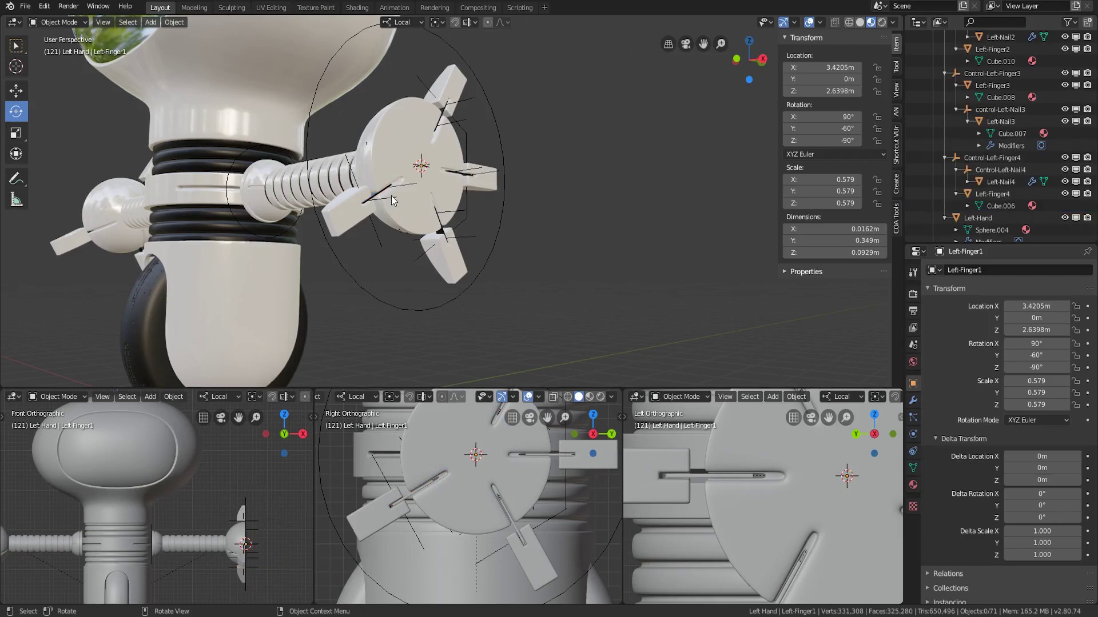
click(391, 195)
scroll(1009, 167, up, 2)
scroll(1007, 165, up, 3)
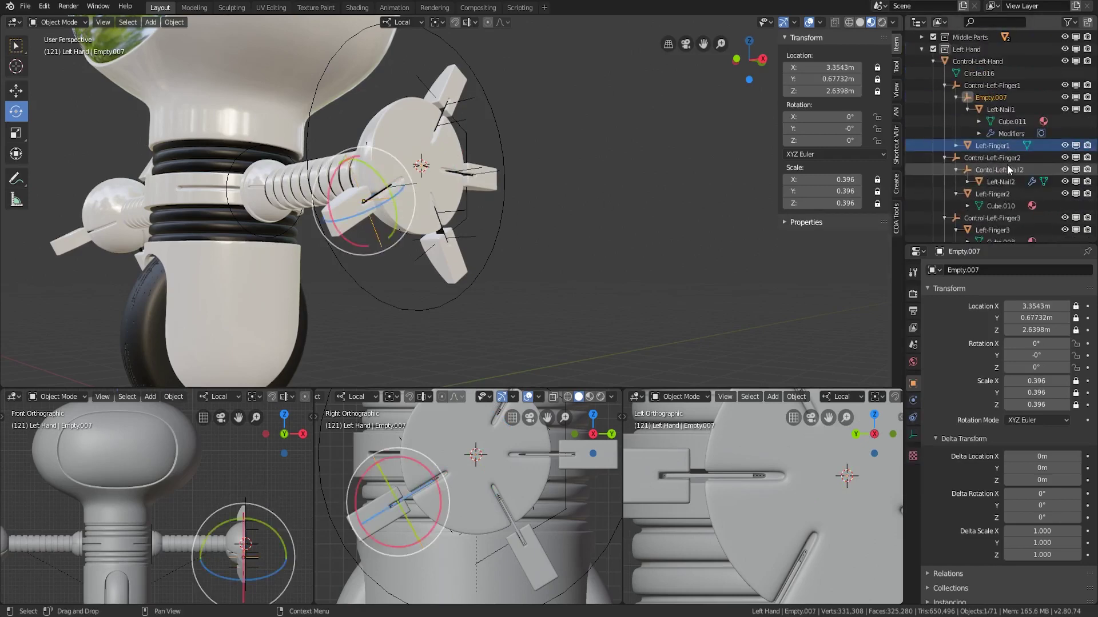
double_click(999, 111)
key(Return)
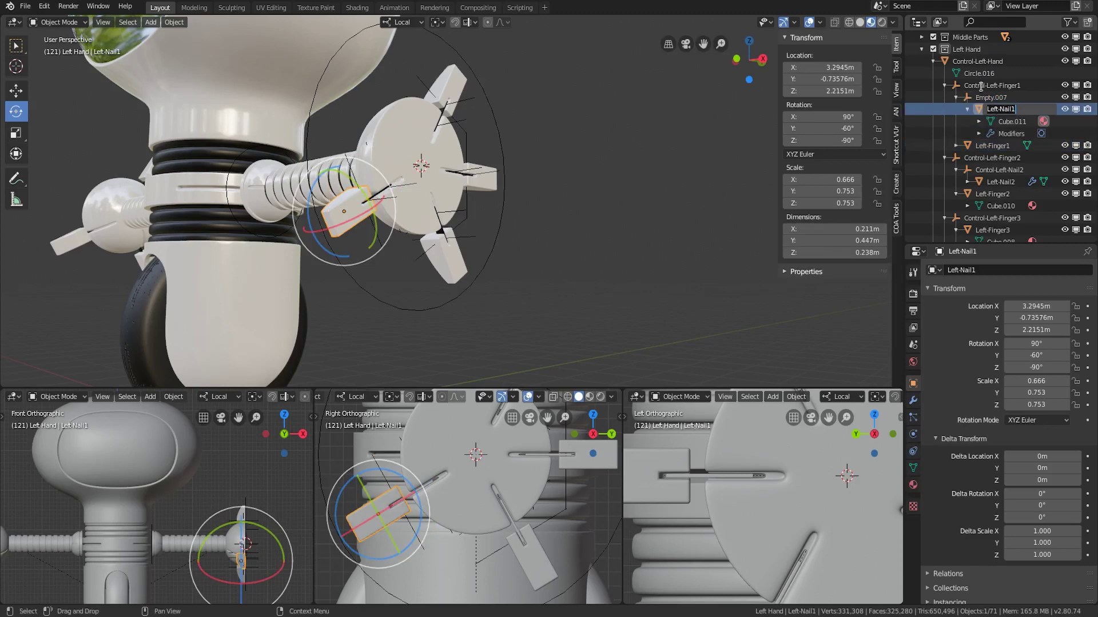
click(985, 97)
double_click(985, 97)
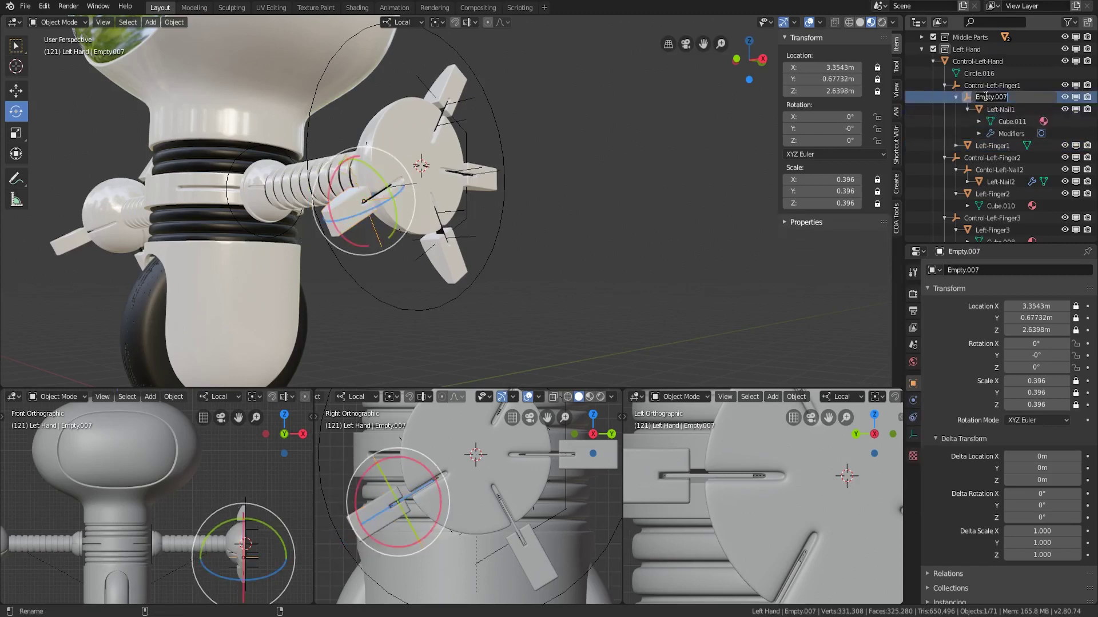
text(contro)
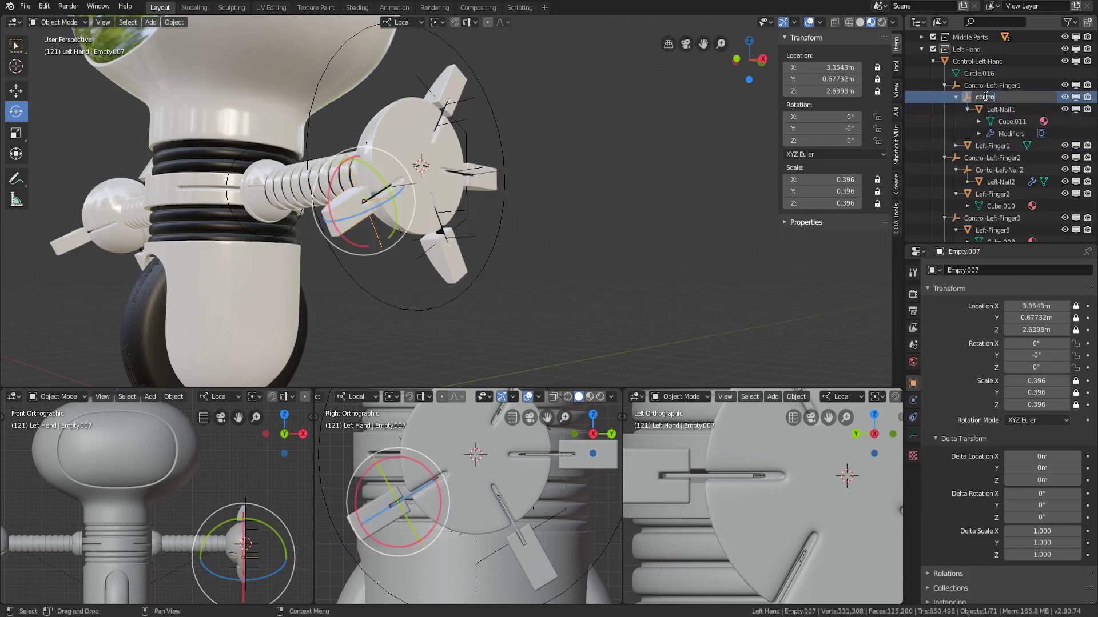
text(l-Left-Nail1)
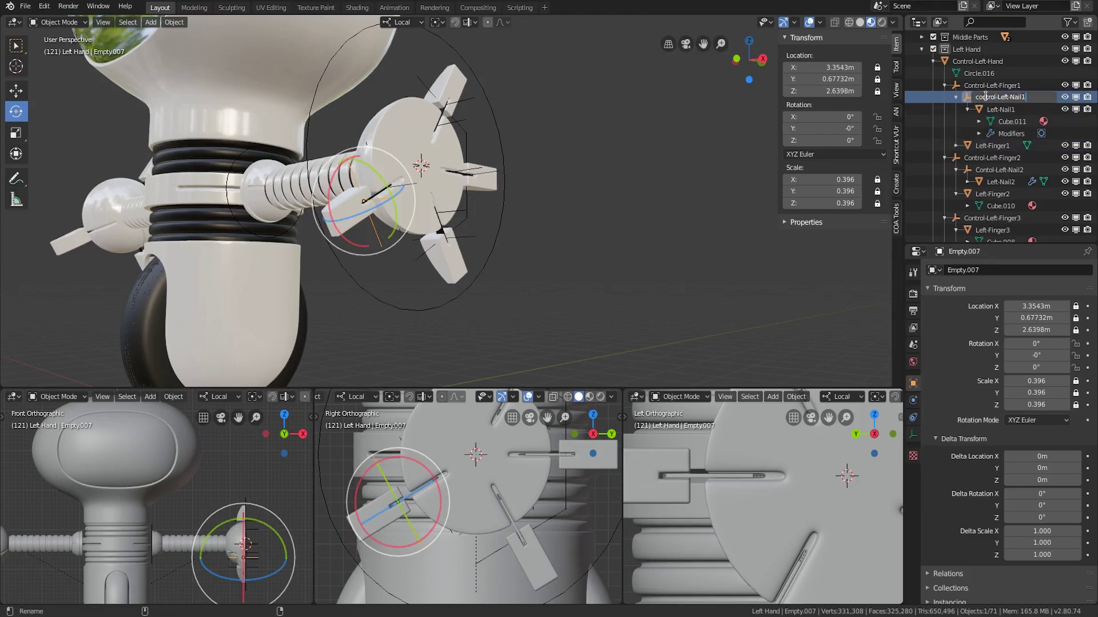
key(Return)
Collapse the Control-Left-Finger1 through Finger4 branches and the Left-Hand branch
click(944, 85)
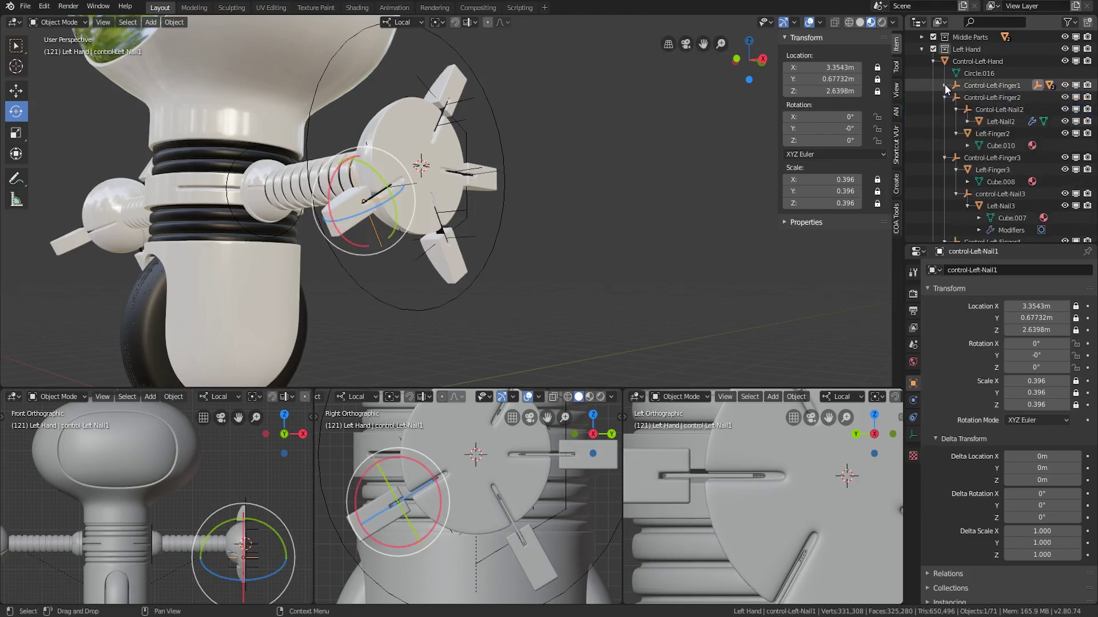
click(944, 97)
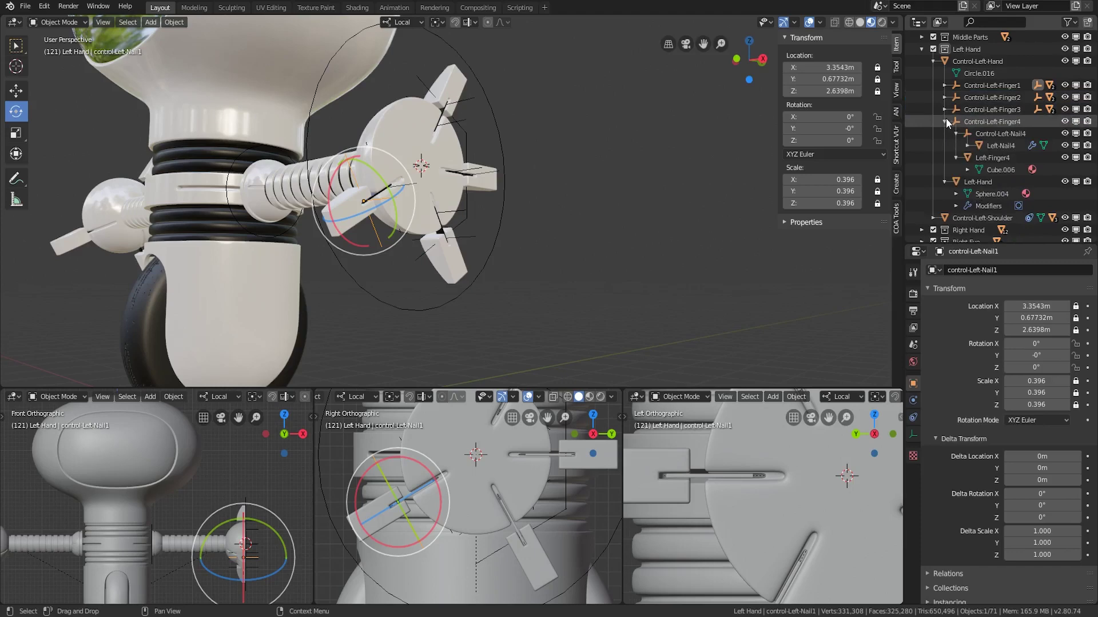
click(945, 120)
click(944, 157)
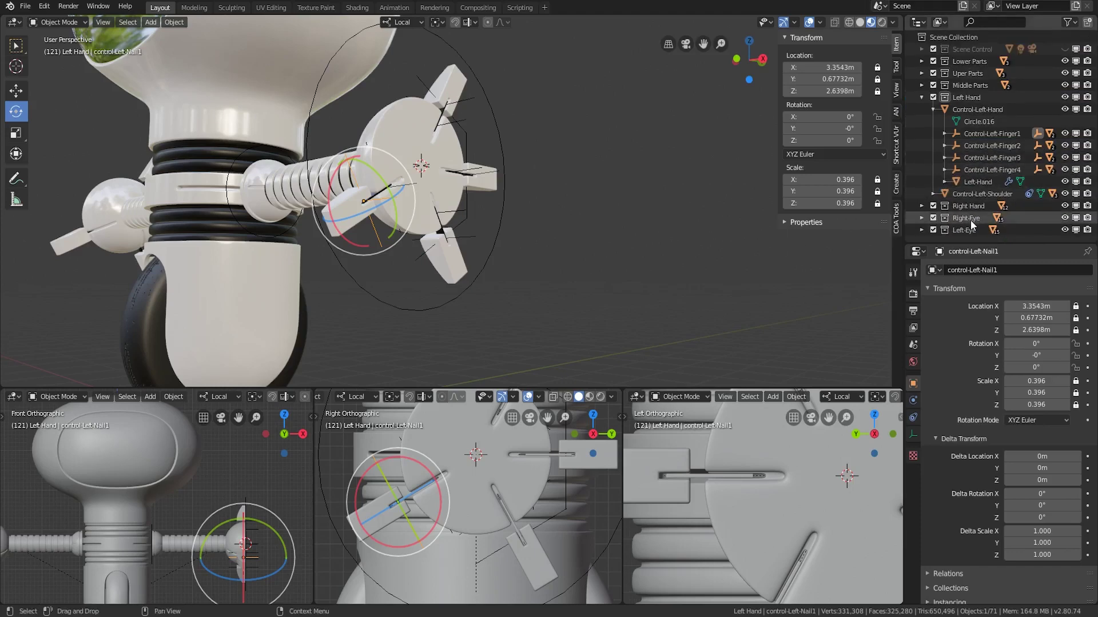
click(500, 223)
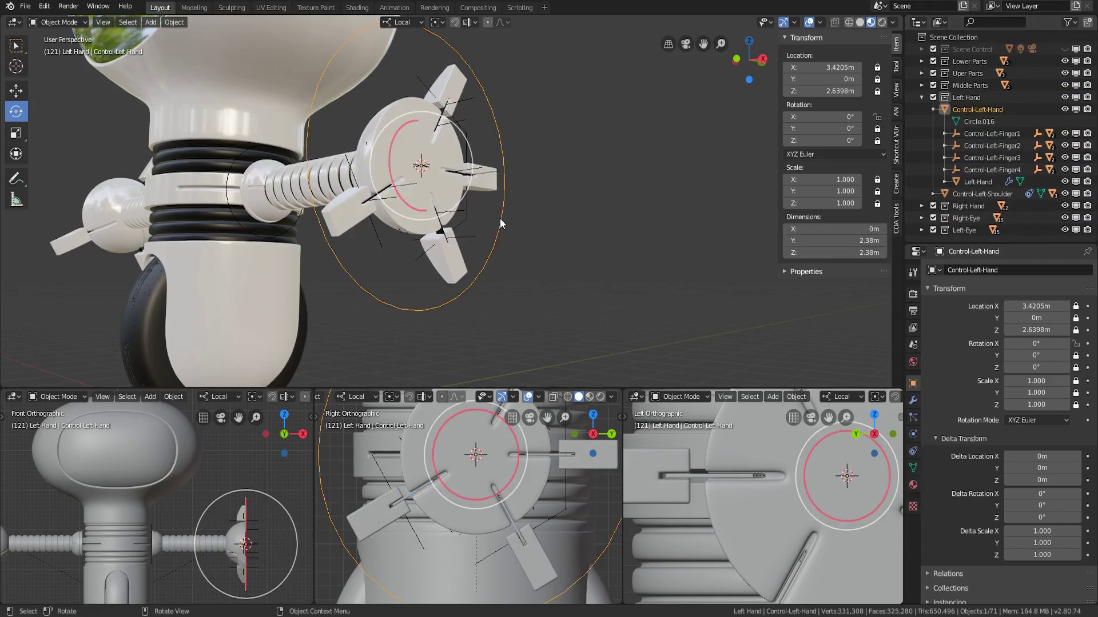
mouse_move(598, 282)
middle_down()
mouse_move(589, 286)
mouse_move(610, 252)
middle_up()
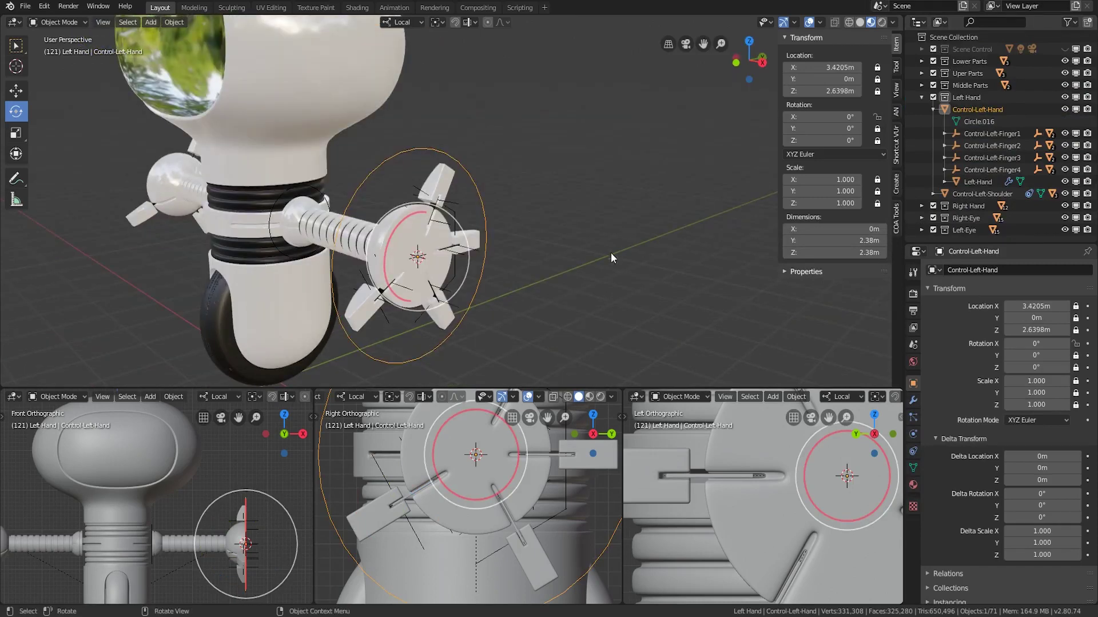
key(r)
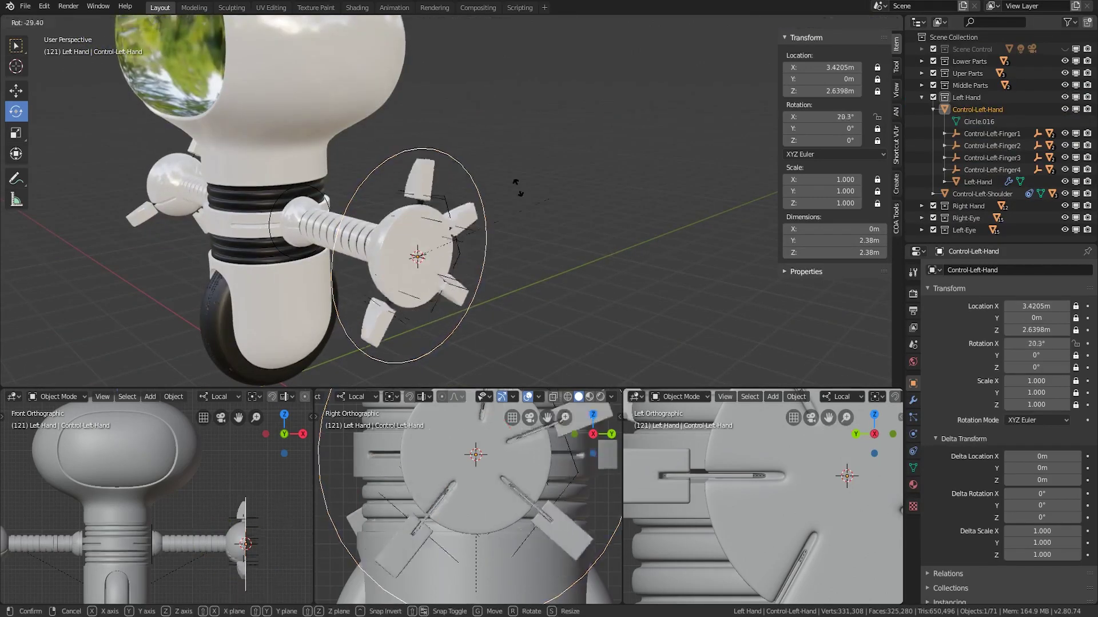
right_click(556, 280)
click(458, 211)
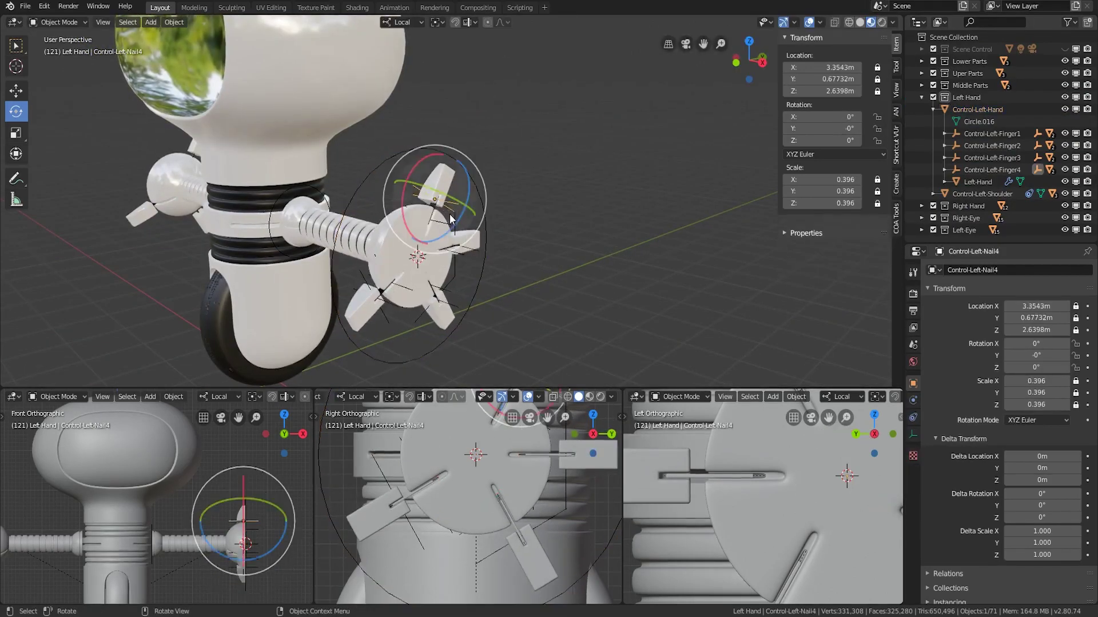
click(439, 228)
click(571, 253)
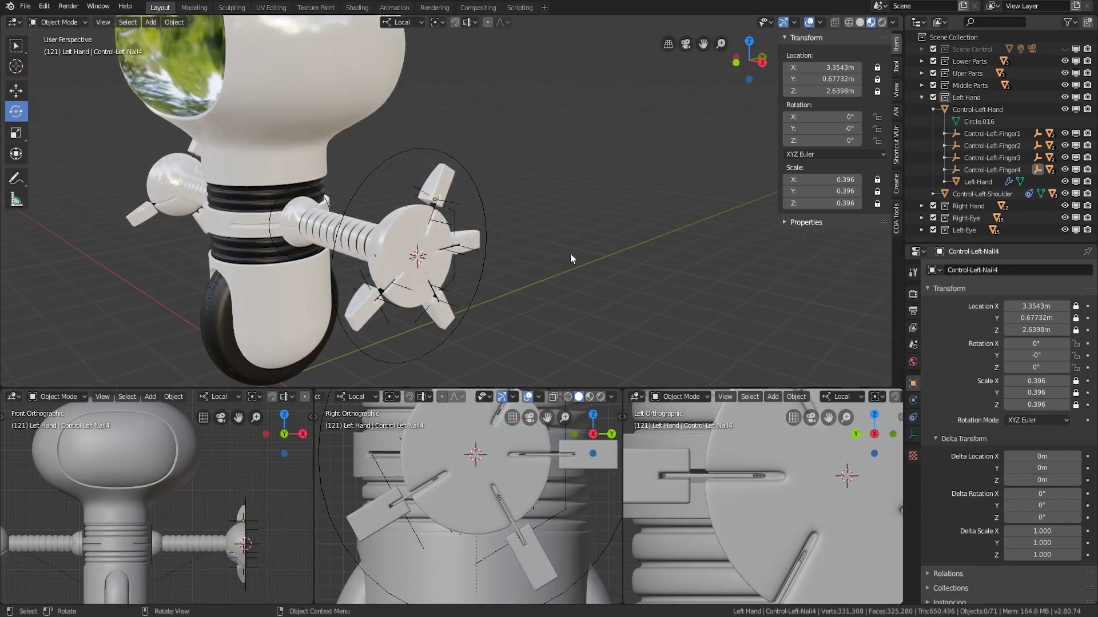
click(448, 228)
click(611, 259)
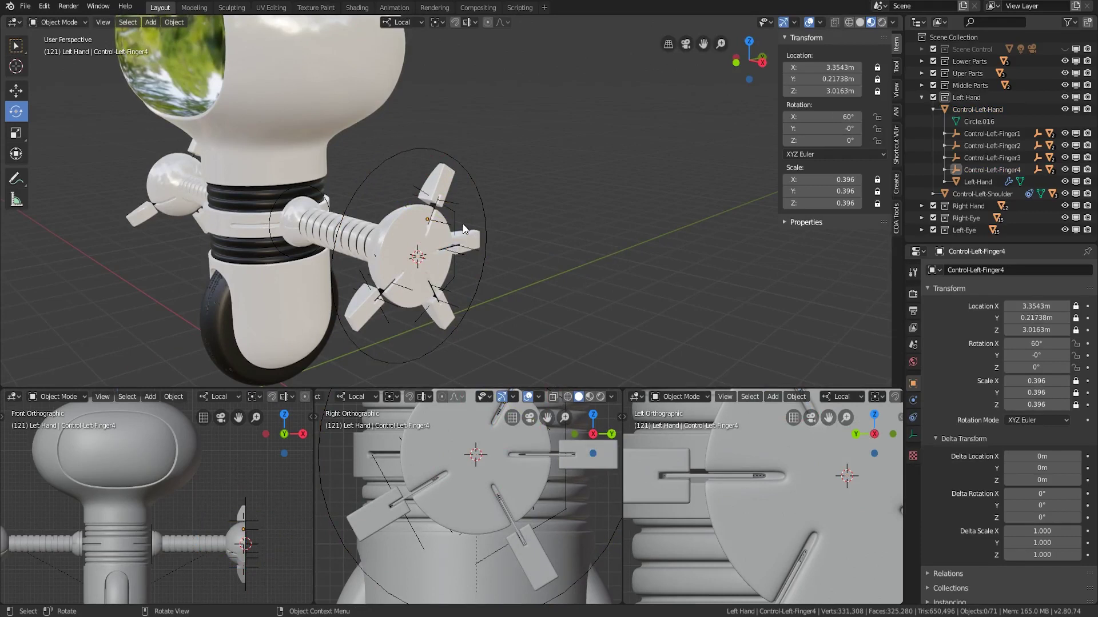
Confirm the Left-Hand disc selects and deselects in the viewport, then drag the outliner wider
click(437, 230)
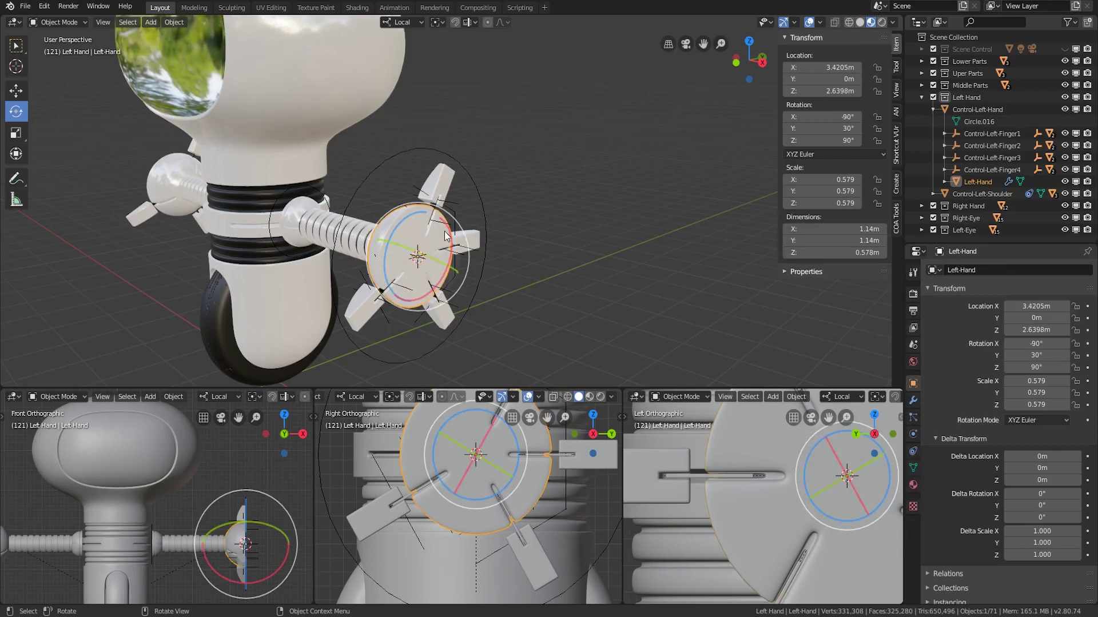
click(437, 228)
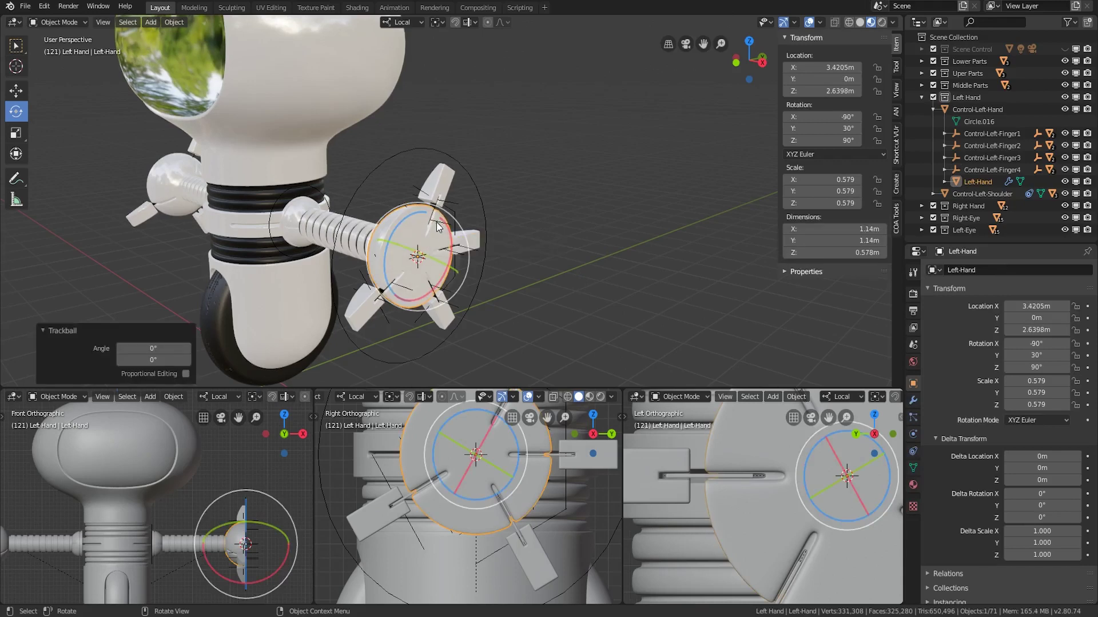
click(620, 246)
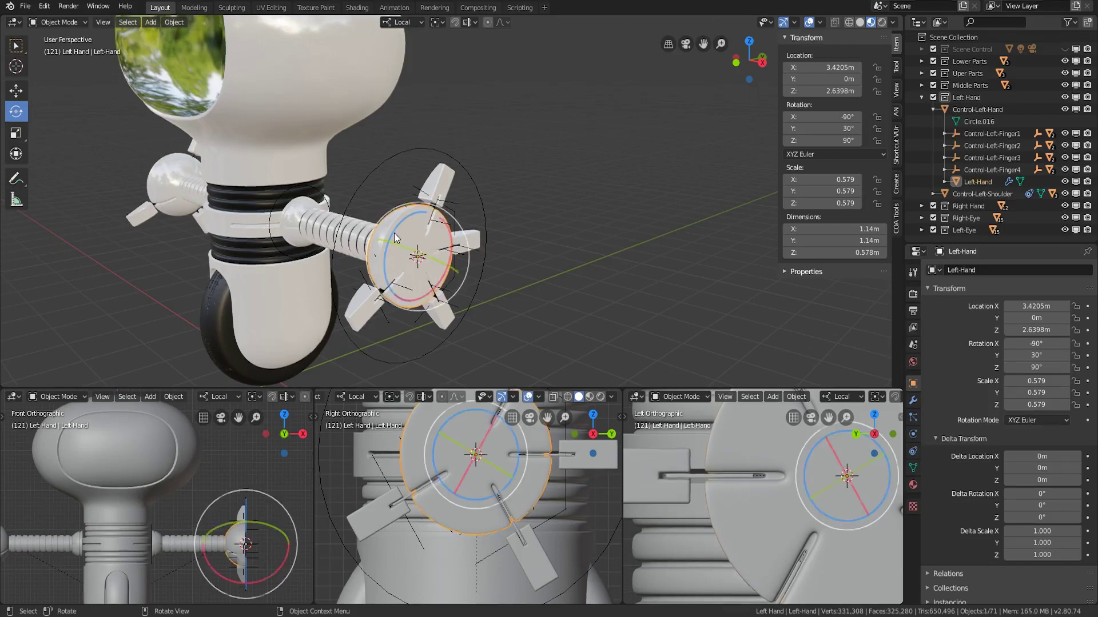
click(394, 232)
key(alt+a)
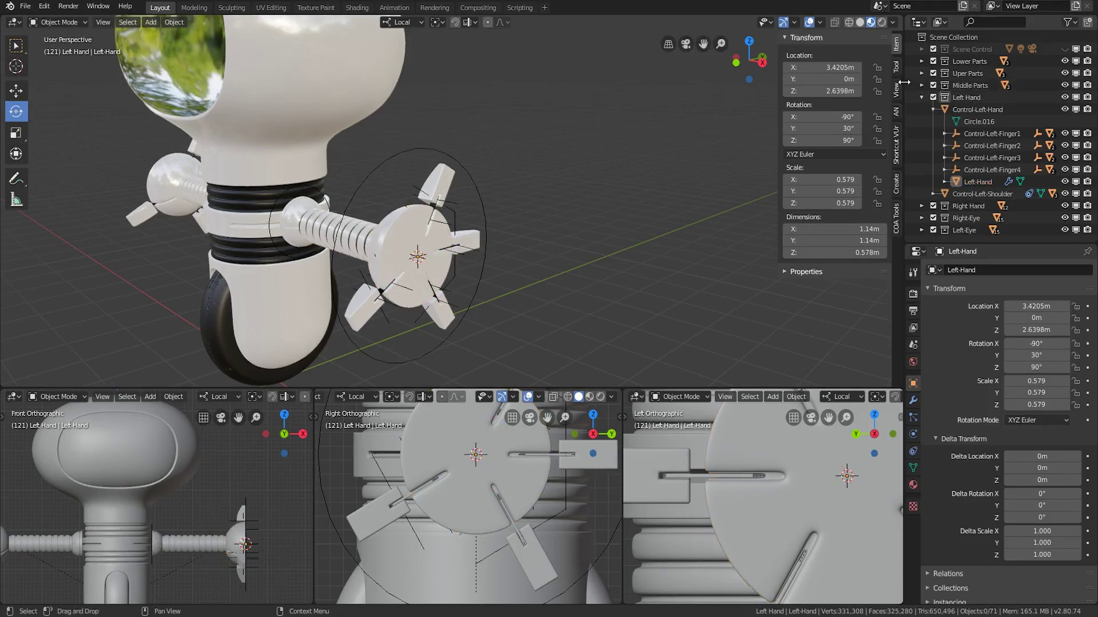
drag(904, 83, 882, 84)
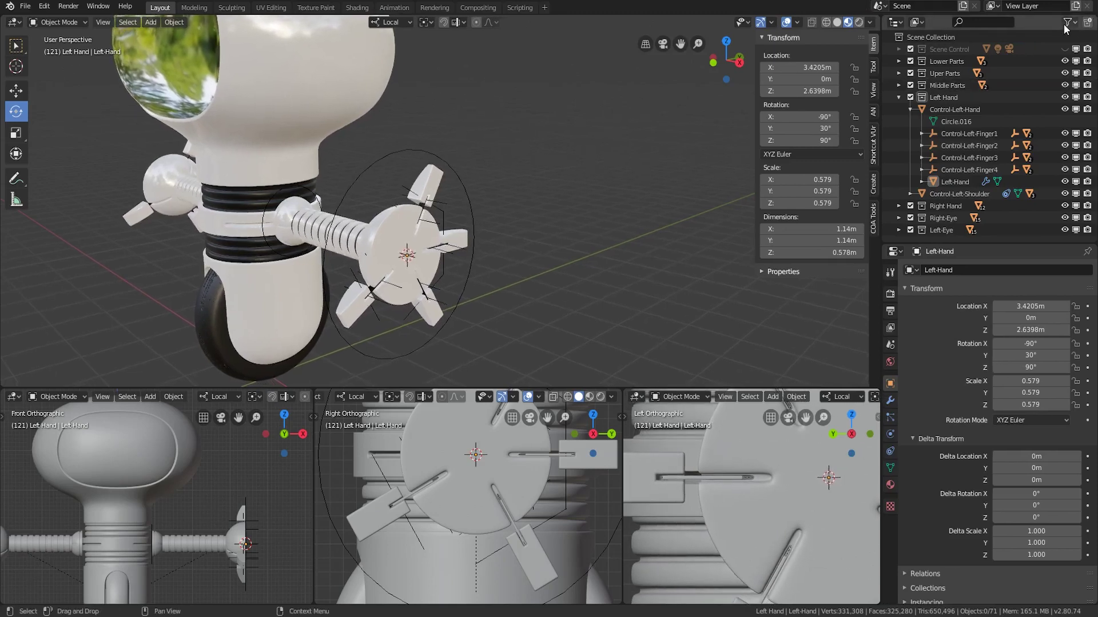
Enable the Selectable (arrow) restriction toggle in the outliner's Filter popover
click(1064, 24)
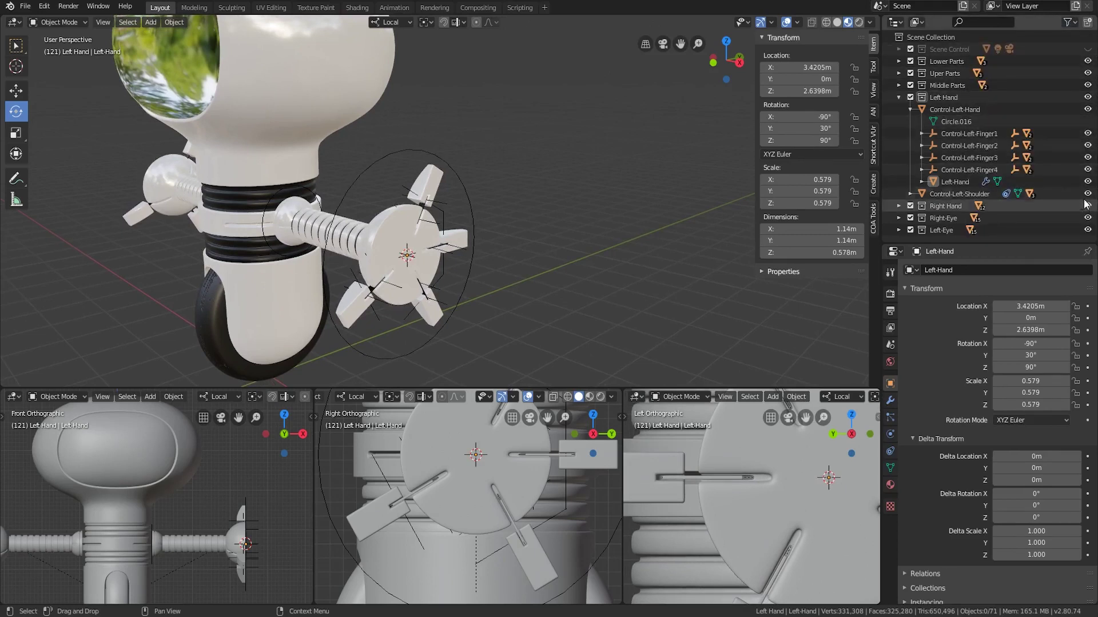
click(398, 239)
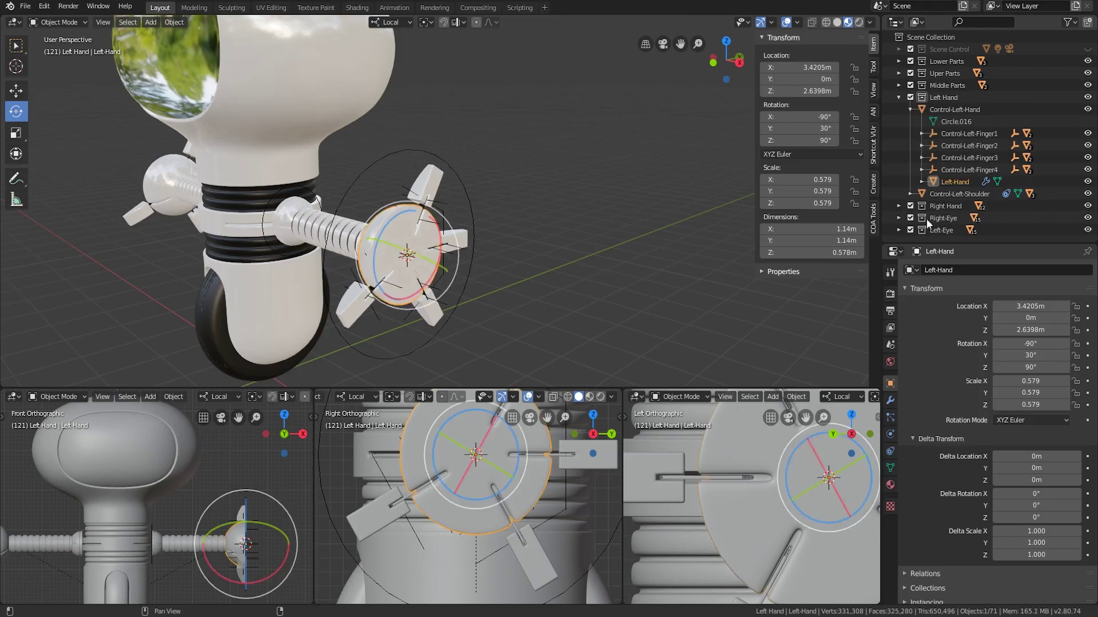
click(1087, 183)
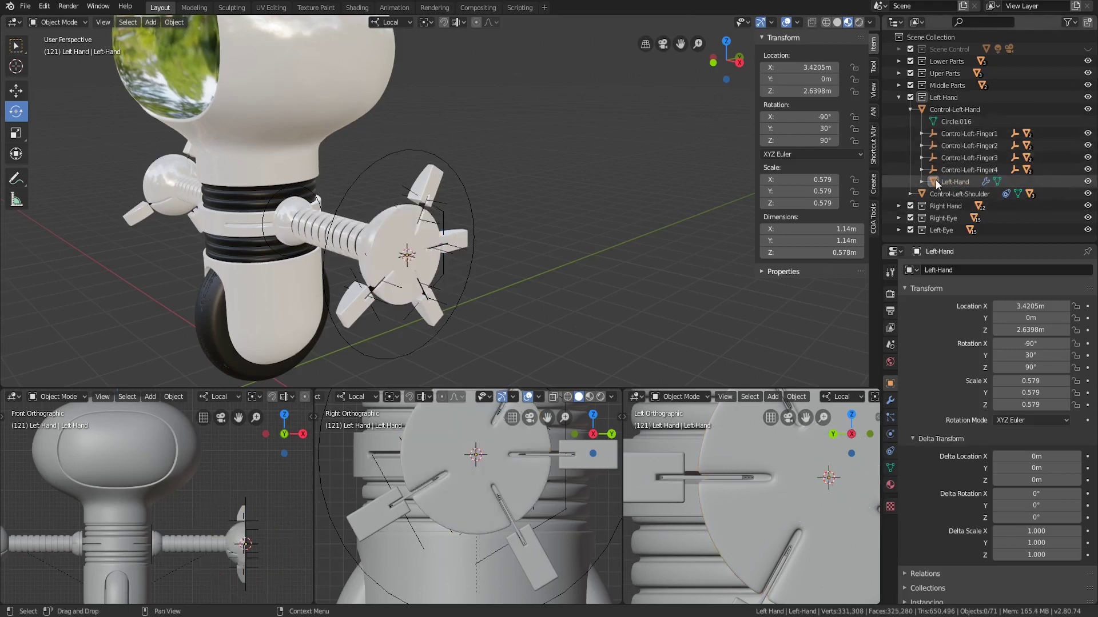
click(1075, 30)
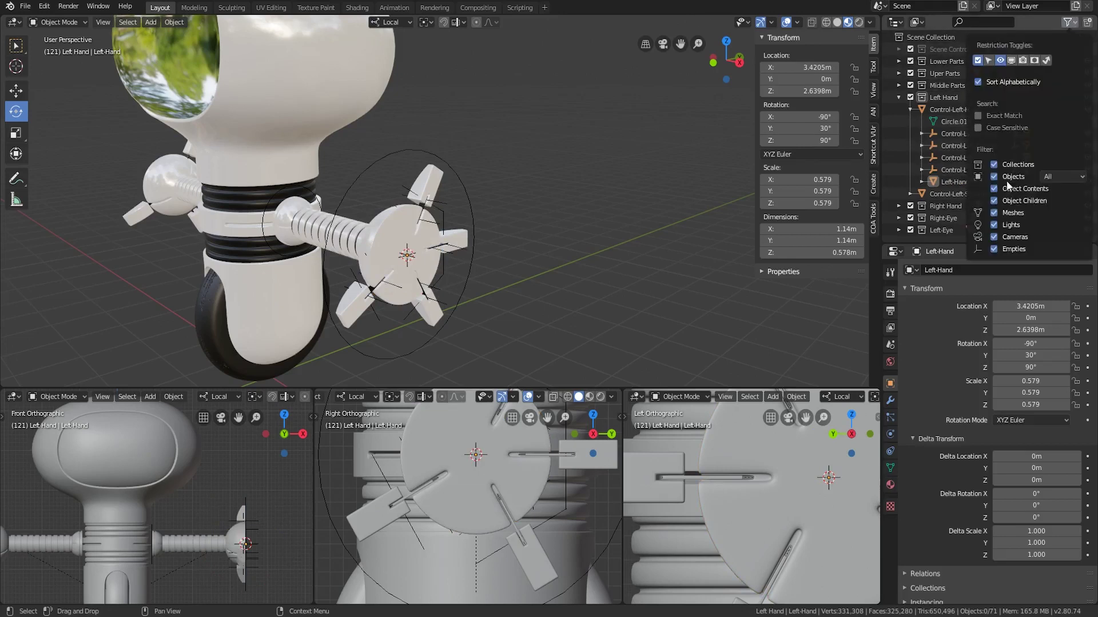
click(1070, 22)
click(1069, 22)
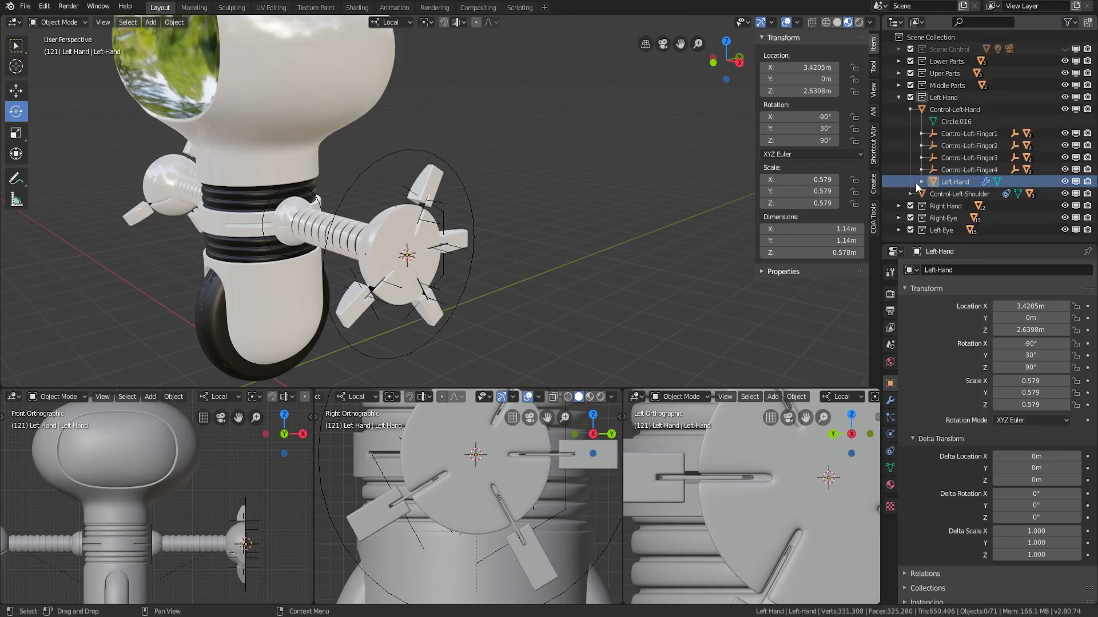
click(1069, 23)
click(986, 60)
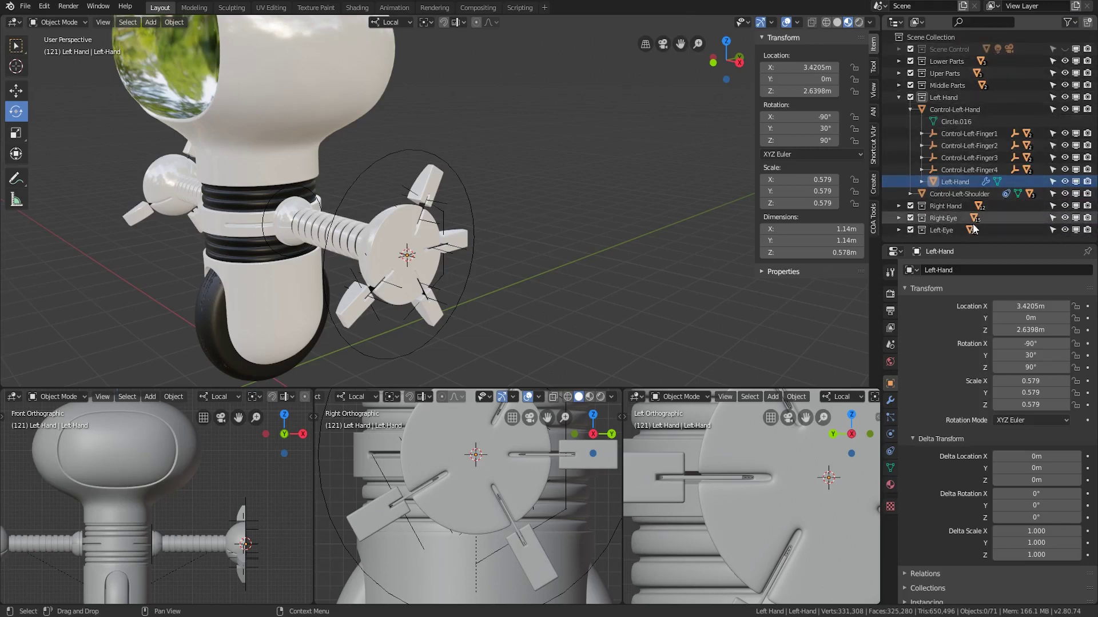
Turn off Left-Hand's selectable arrow and confirm clicking the disc now skips it
click(386, 230)
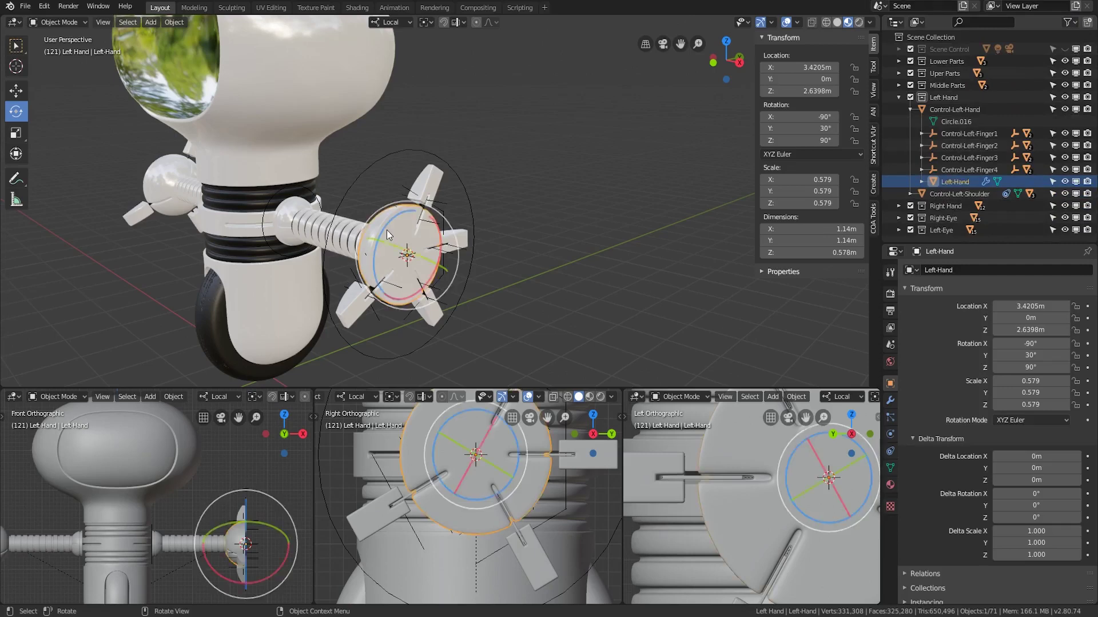
click(608, 324)
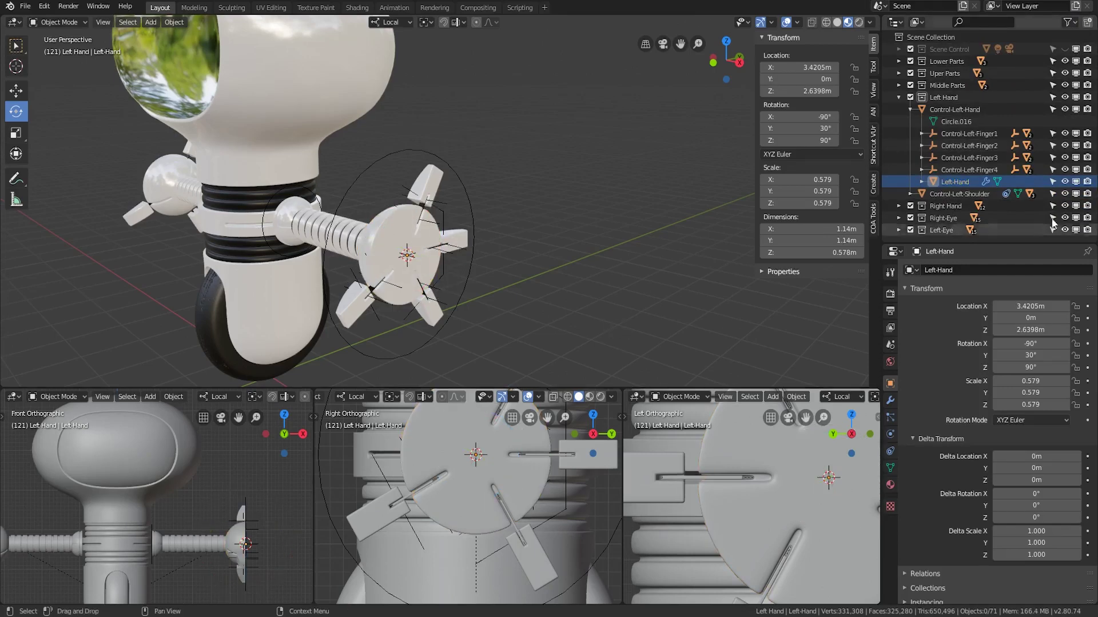
click(1052, 179)
click(389, 229)
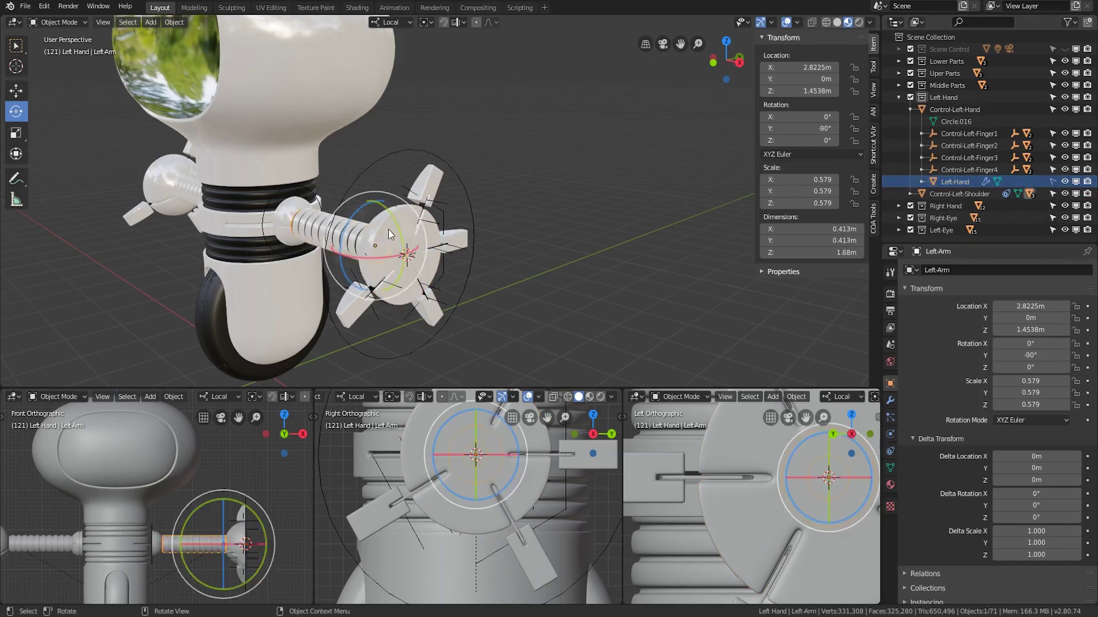
click(445, 247)
Test viewport picking of Control-Left-Finger4 and the Left-Arm behind the disc
click(398, 235)
click(505, 247)
click(406, 230)
shift+middle_drag(508, 241, 493, 251)
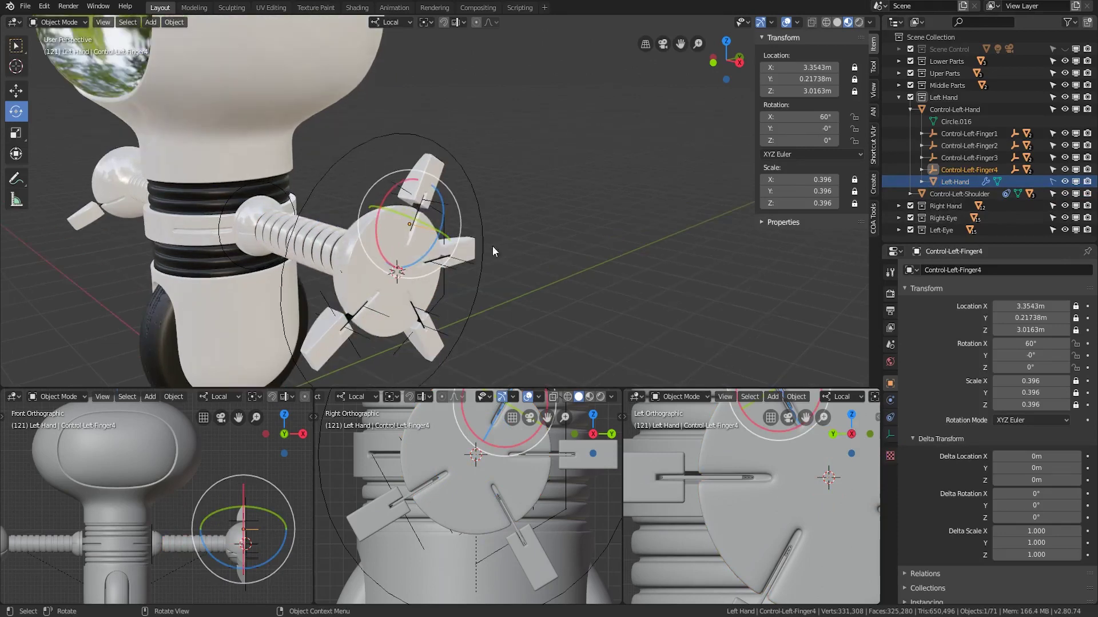
click(691, 332)
click(375, 251)
click(524, 269)
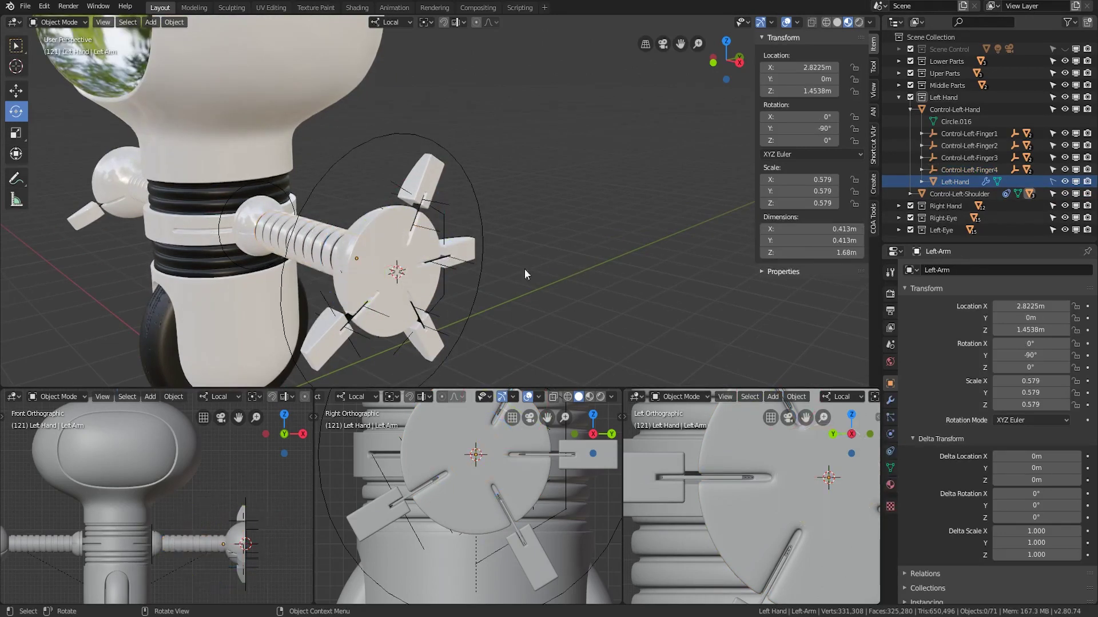
click(423, 282)
click(503, 296)
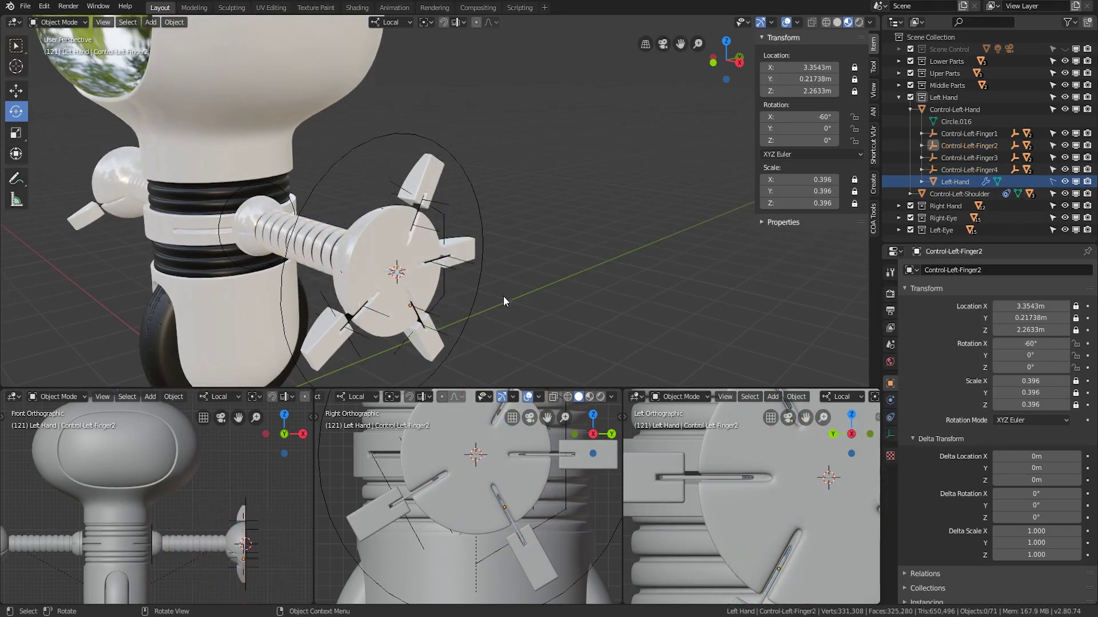
click(382, 244)
click(582, 278)
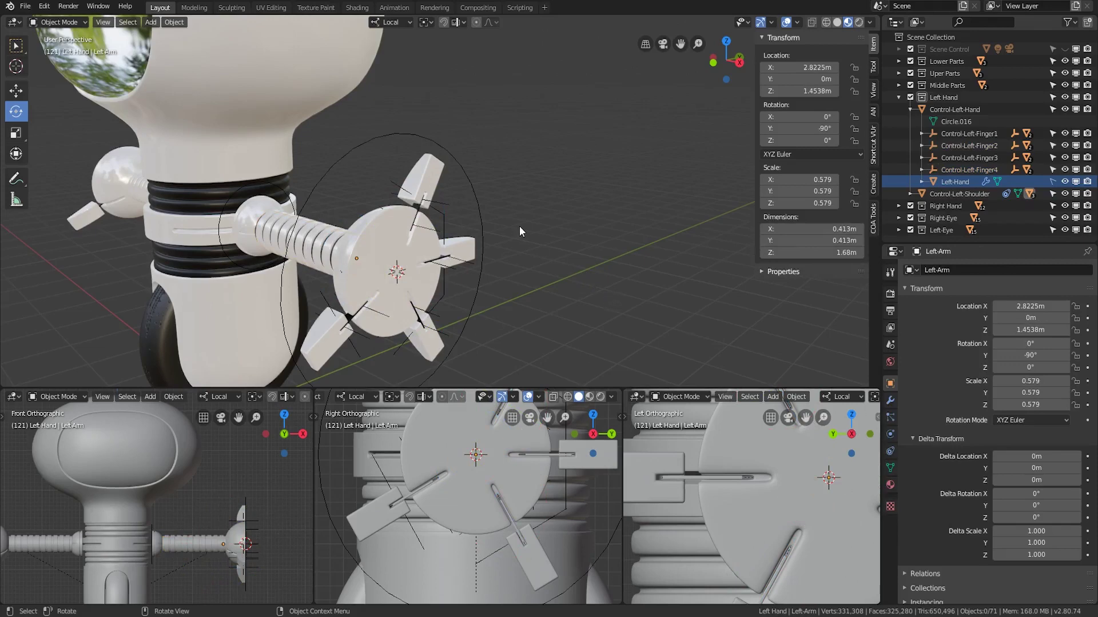
scroll(519, 226, up, 2)
scroll(519, 225, up, 2)
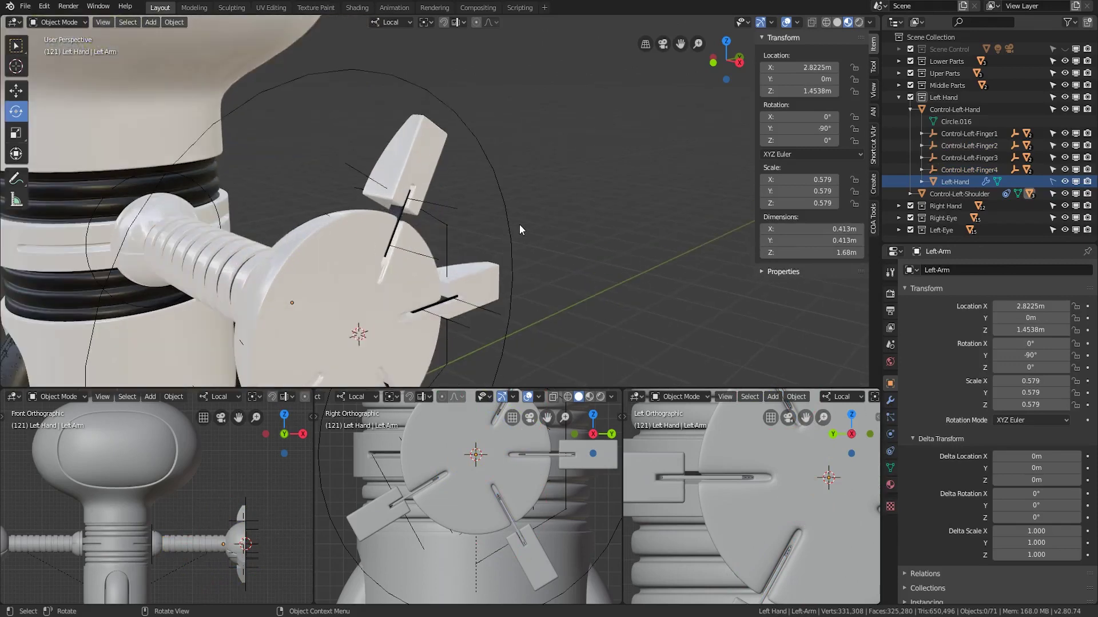
Expand Control-Left-Finger4 in the outliner and select Left-Nail4 and Left-Finger4
click(425, 149)
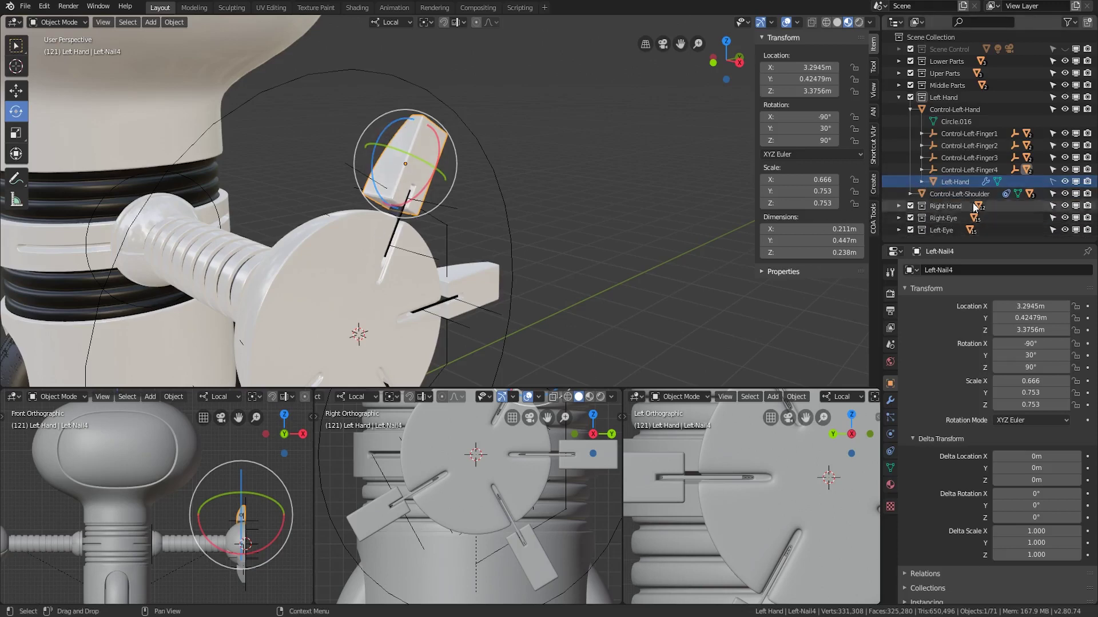
click(922, 181)
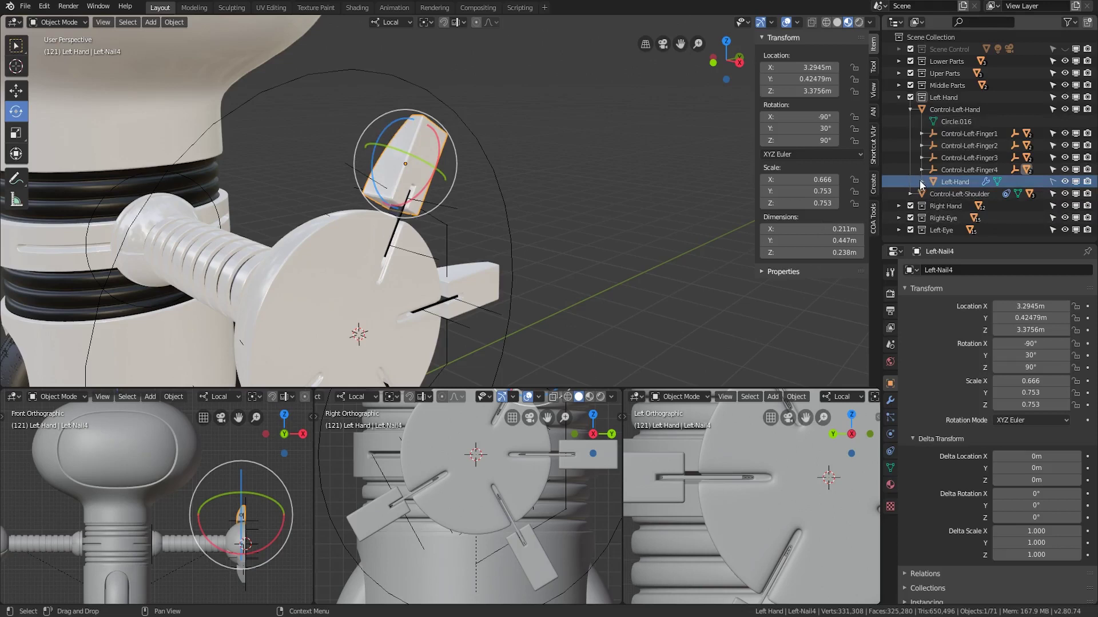
scroll(946, 188, down, 1)
click(922, 159)
scroll(926, 166, up, 1)
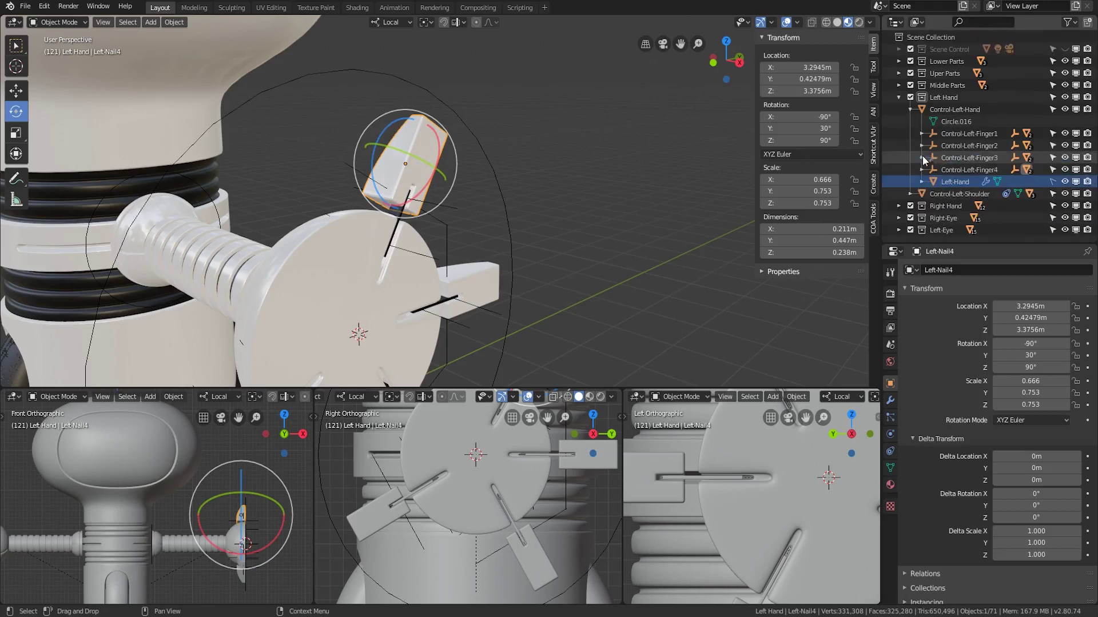
click(921, 170)
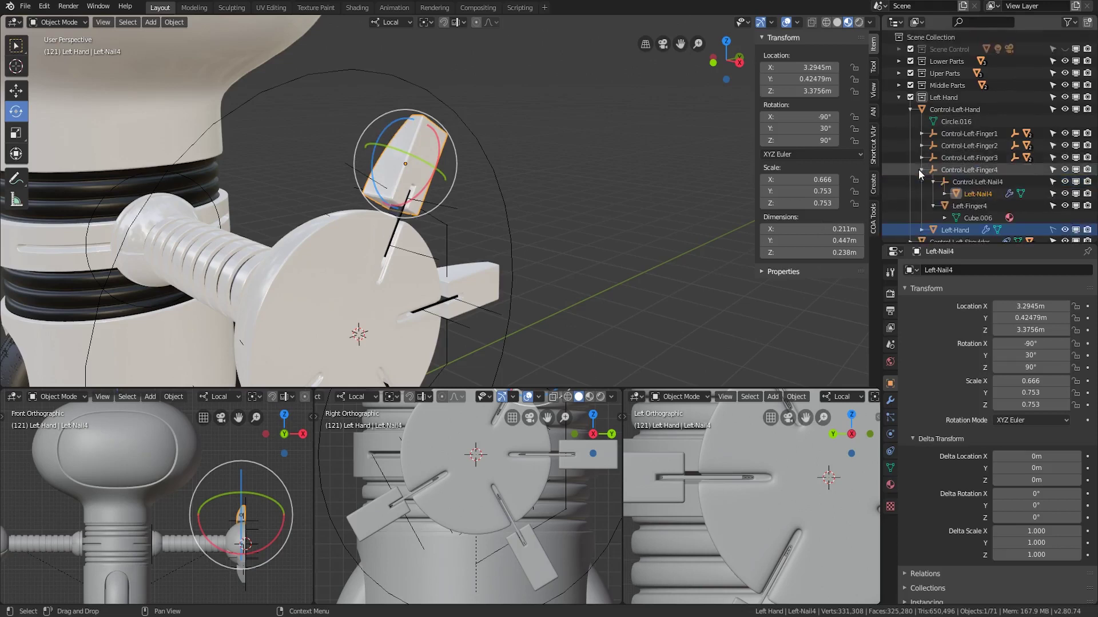
click(983, 195)
click(423, 213)
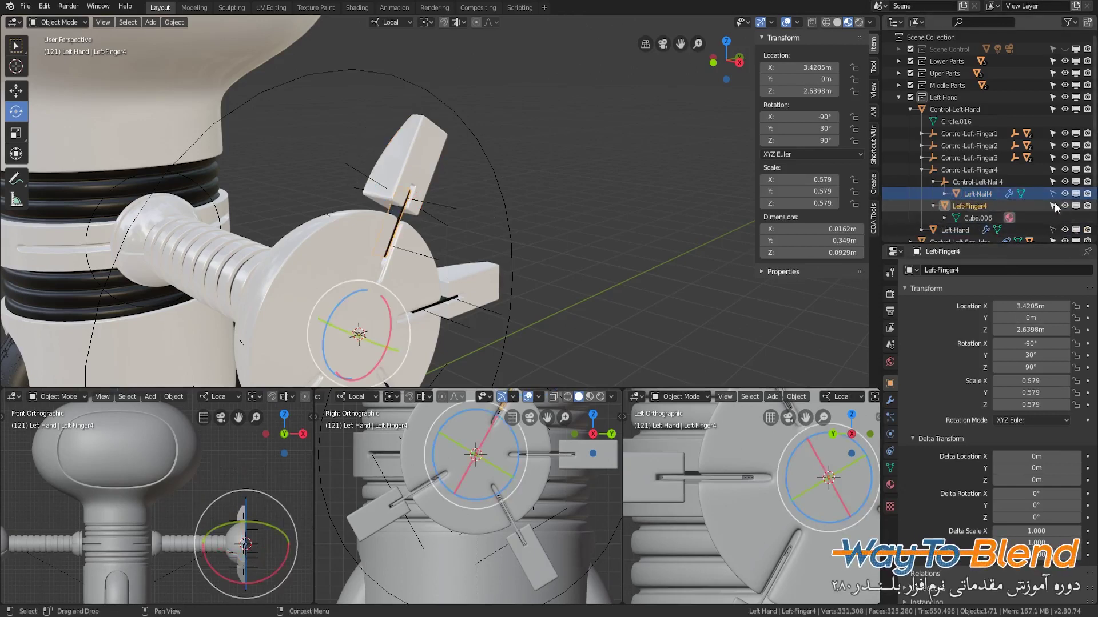
Check Control-Left-Nail4 and Control-Left-Finger4 pick in the viewport, then select Left-Nail3
click(622, 228)
click(413, 183)
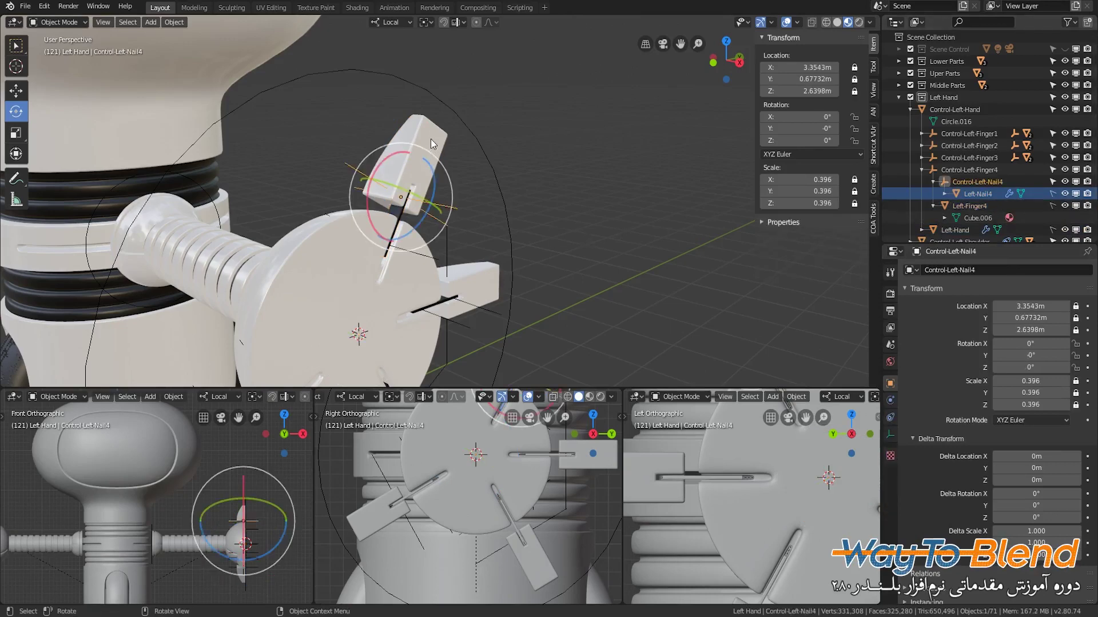
click(533, 166)
click(397, 211)
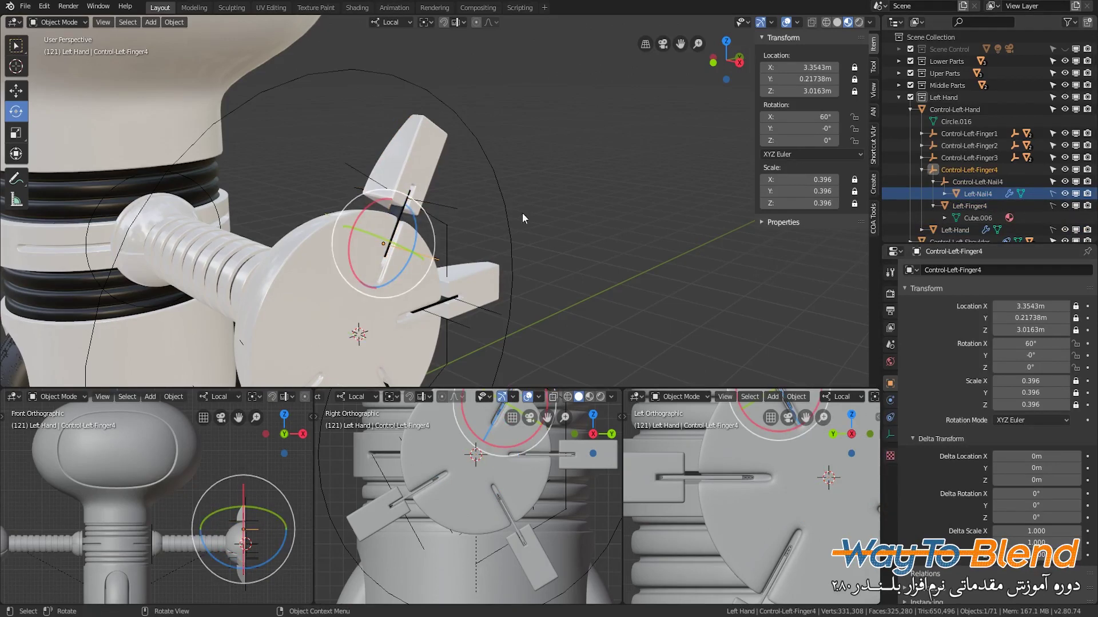
click(518, 223)
click(405, 258)
click(506, 267)
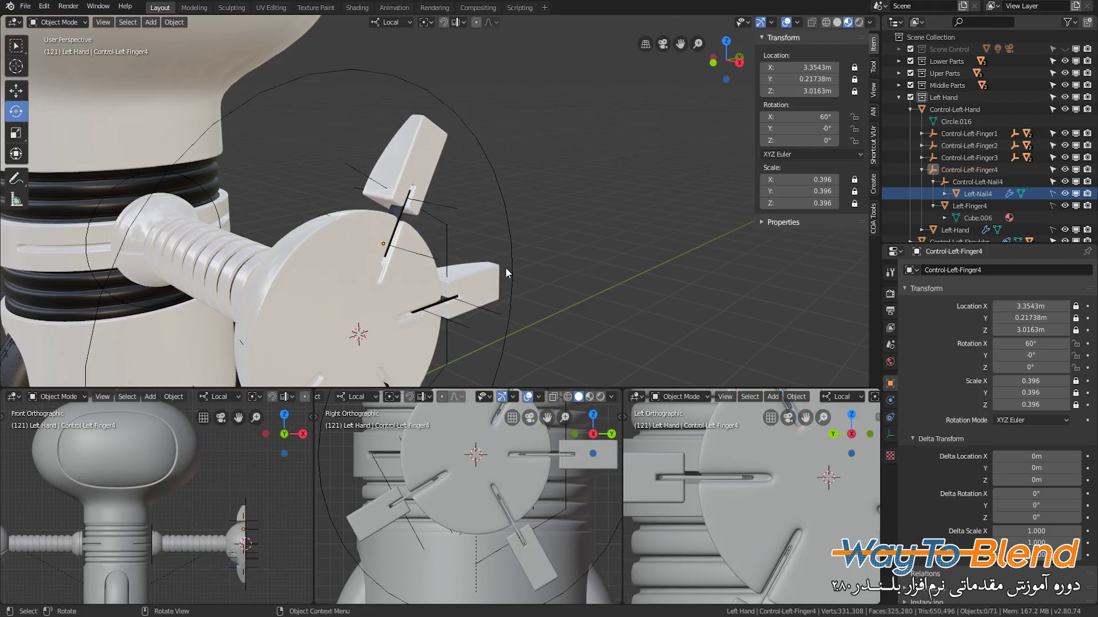
click(423, 263)
click(547, 259)
click(420, 201)
click(543, 245)
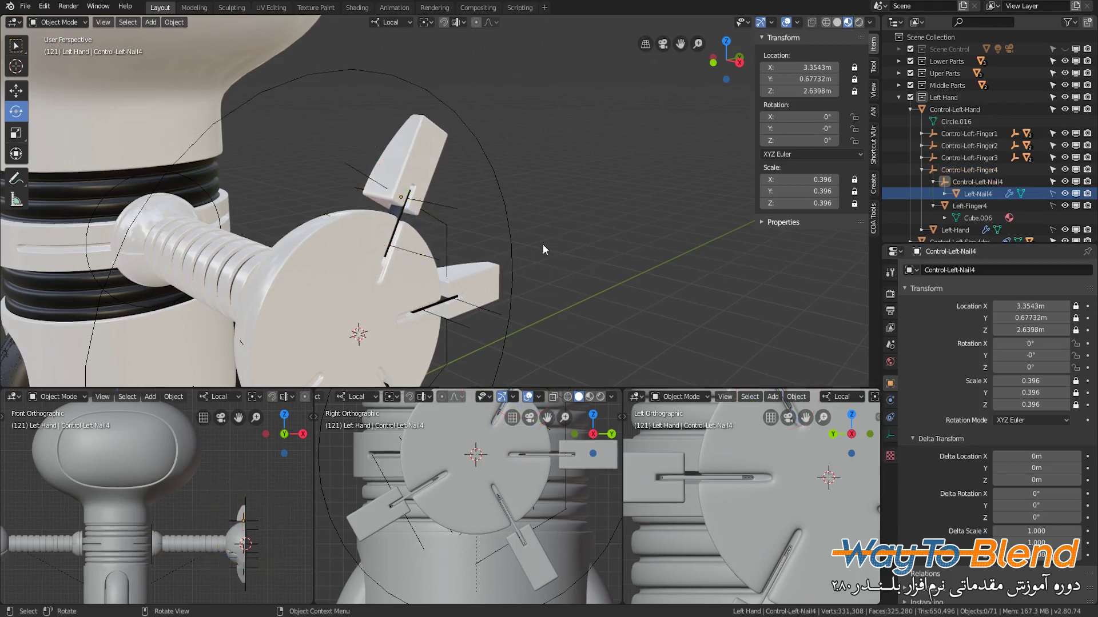
middle_drag(547, 310, 566, 246)
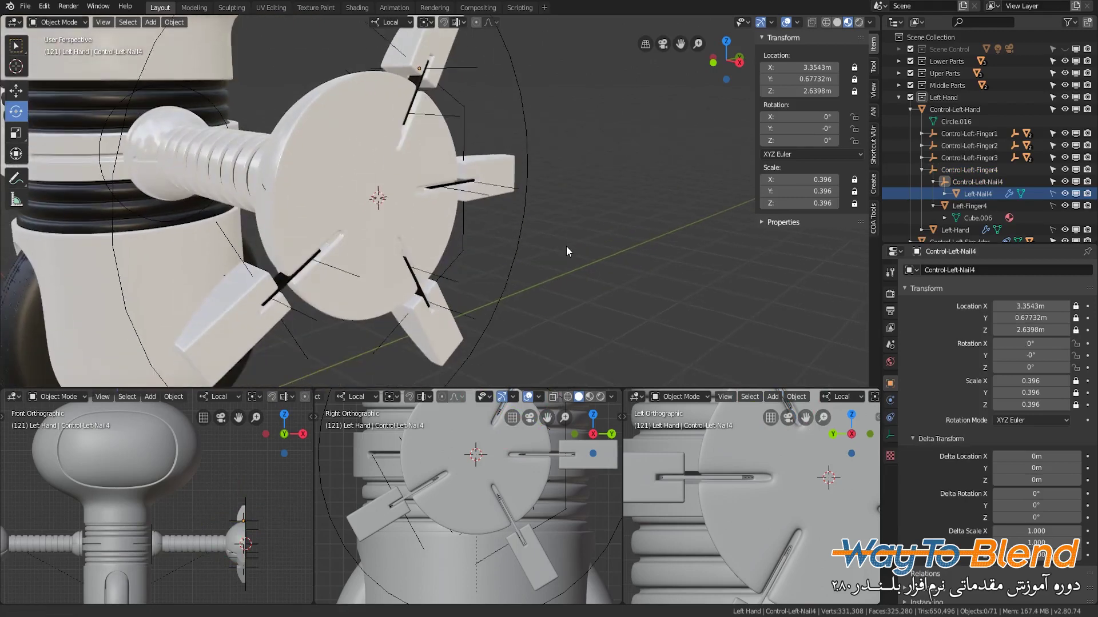
click(496, 173)
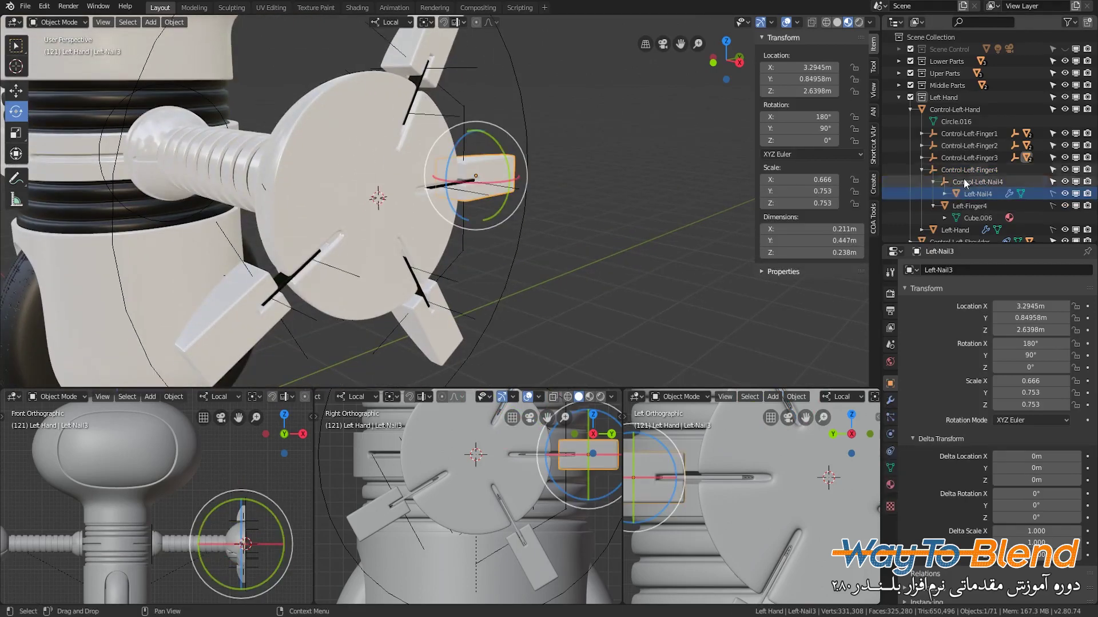
Expand Control-Left-Finger3 and make the Left-Finger3 mesh unselectable
scroll(935, 153, down, 2)
scroll(954, 177, up, 2)
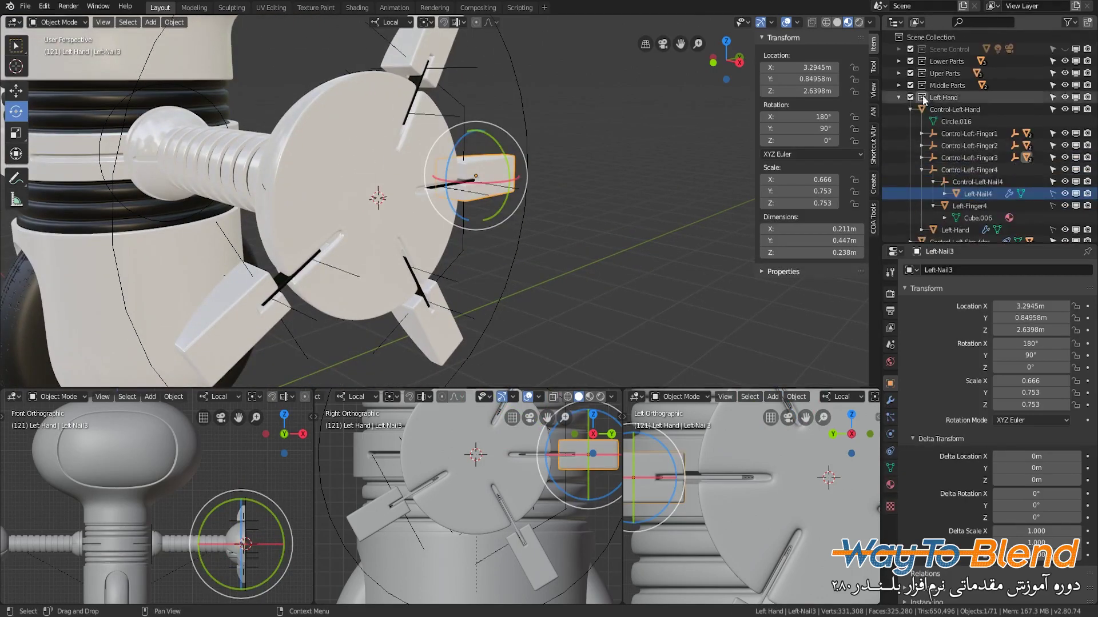
click(921, 157)
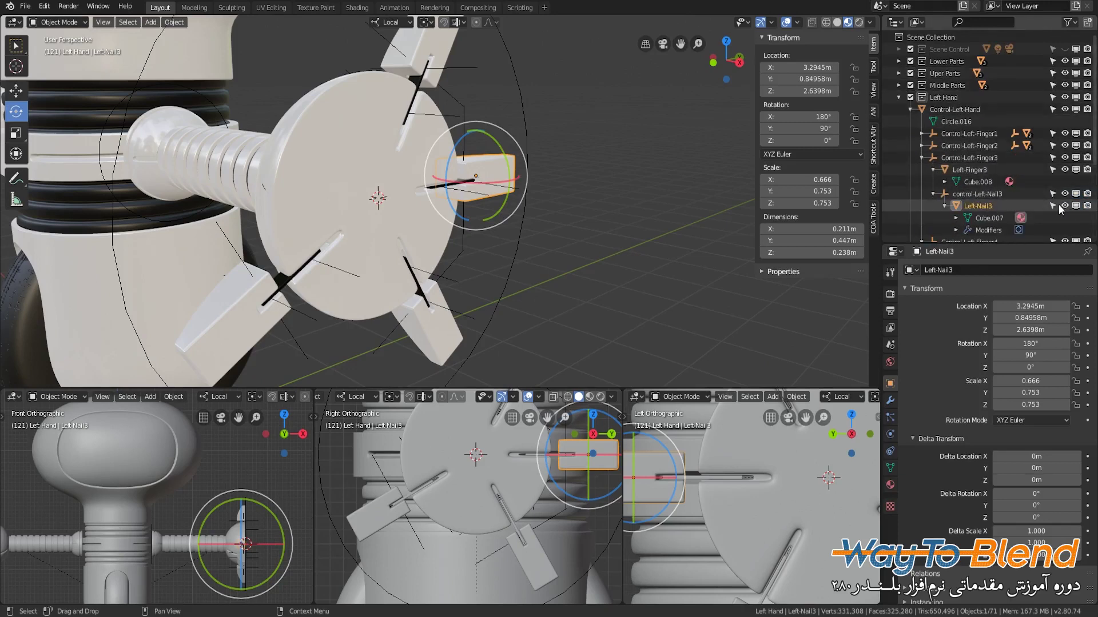
click(977, 169)
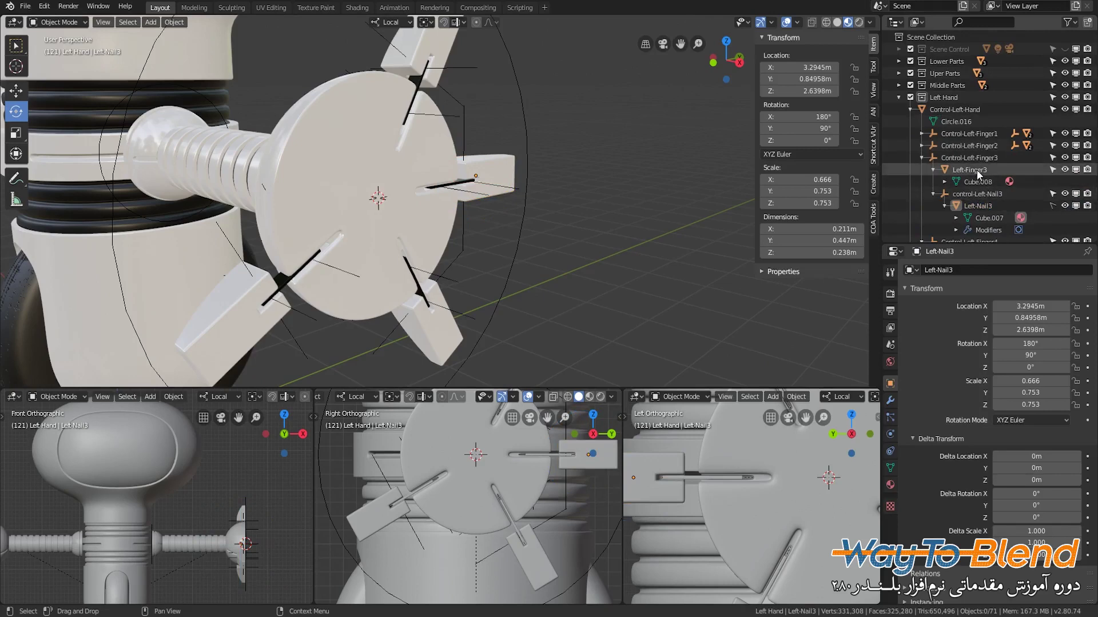
click(1051, 169)
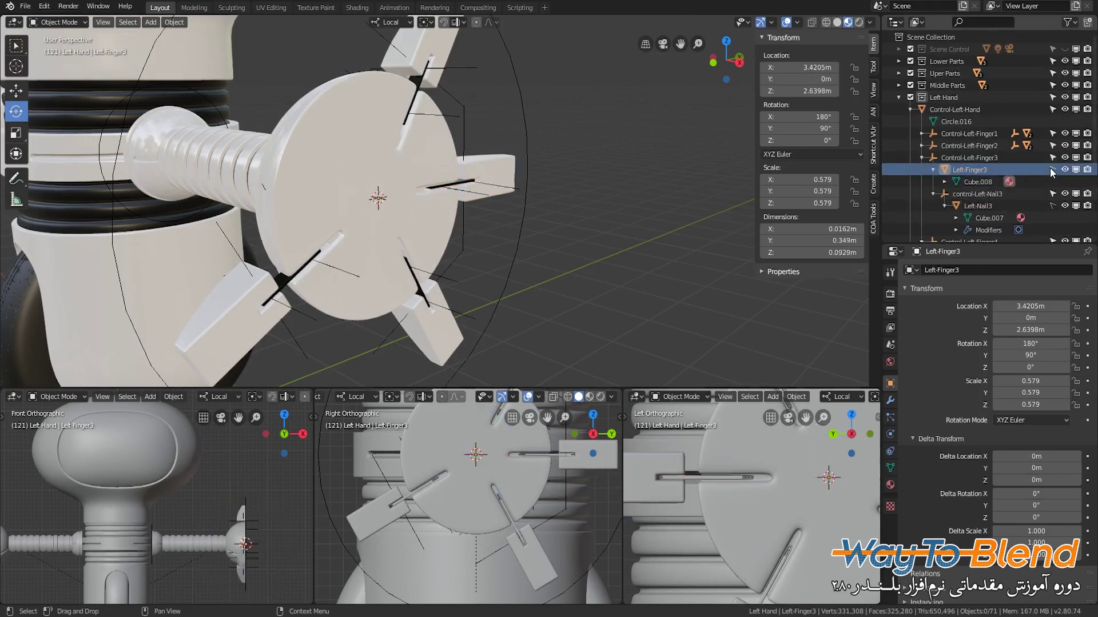
click(431, 341)
Expand Control-Left-Finger2 and make the Left-Nail2 mesh unselectable
scroll(934, 184, down, 2)
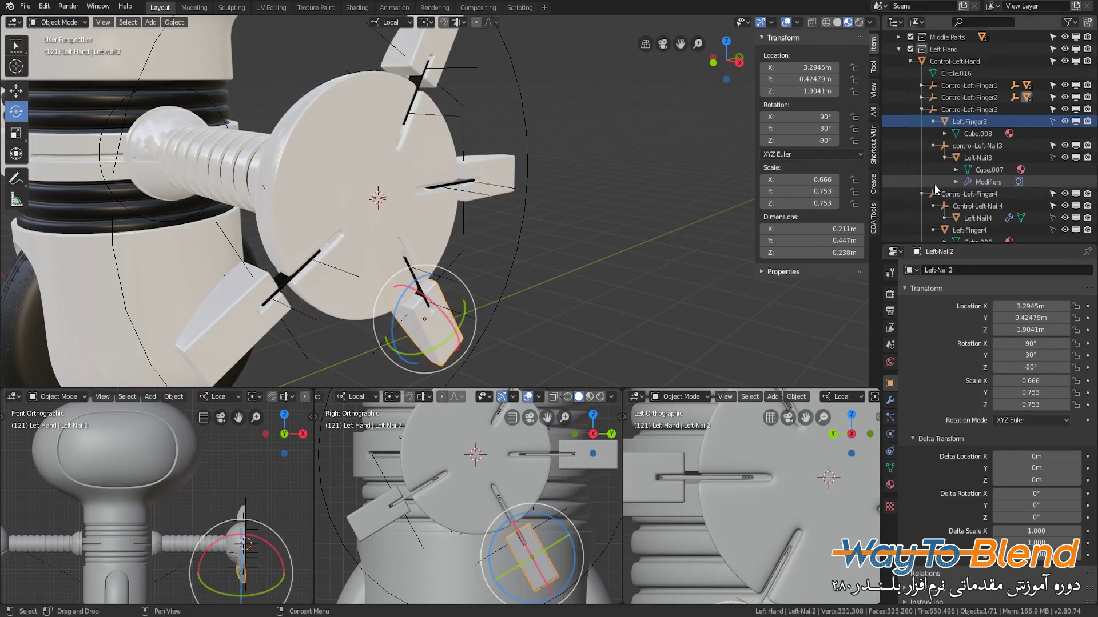
scroll(980, 192, down, 3)
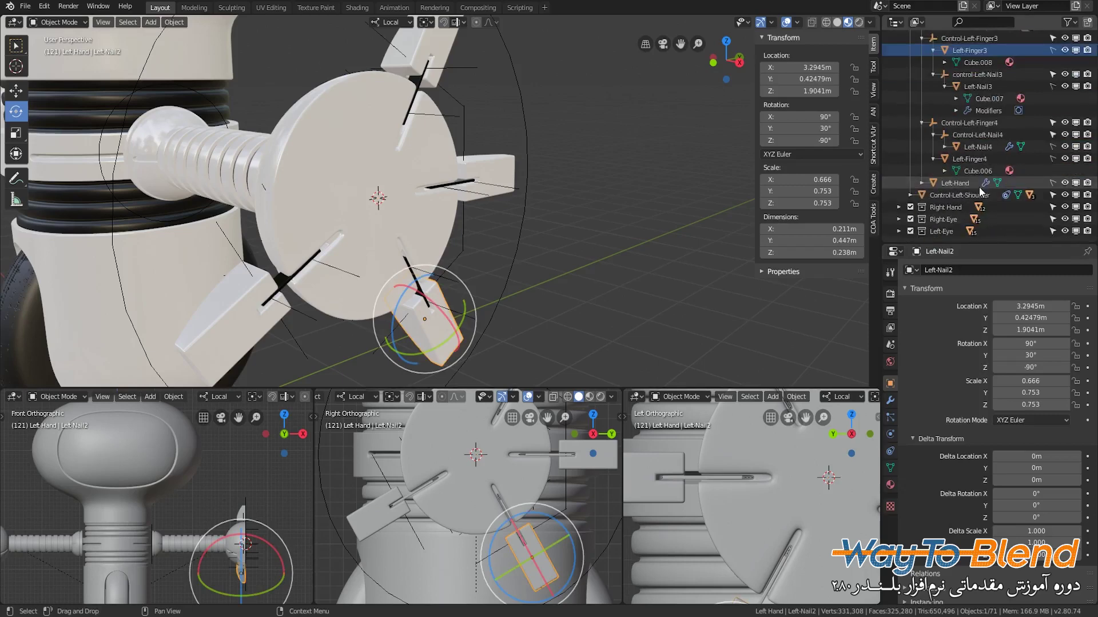
scroll(984, 147, up, 2)
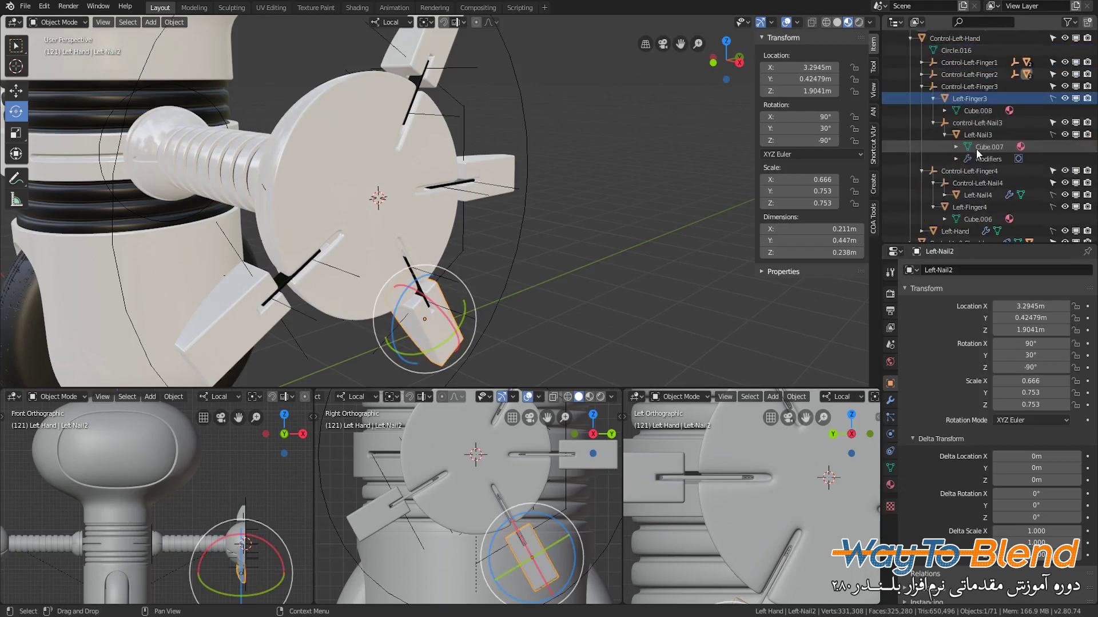
scroll(995, 160, up, 2)
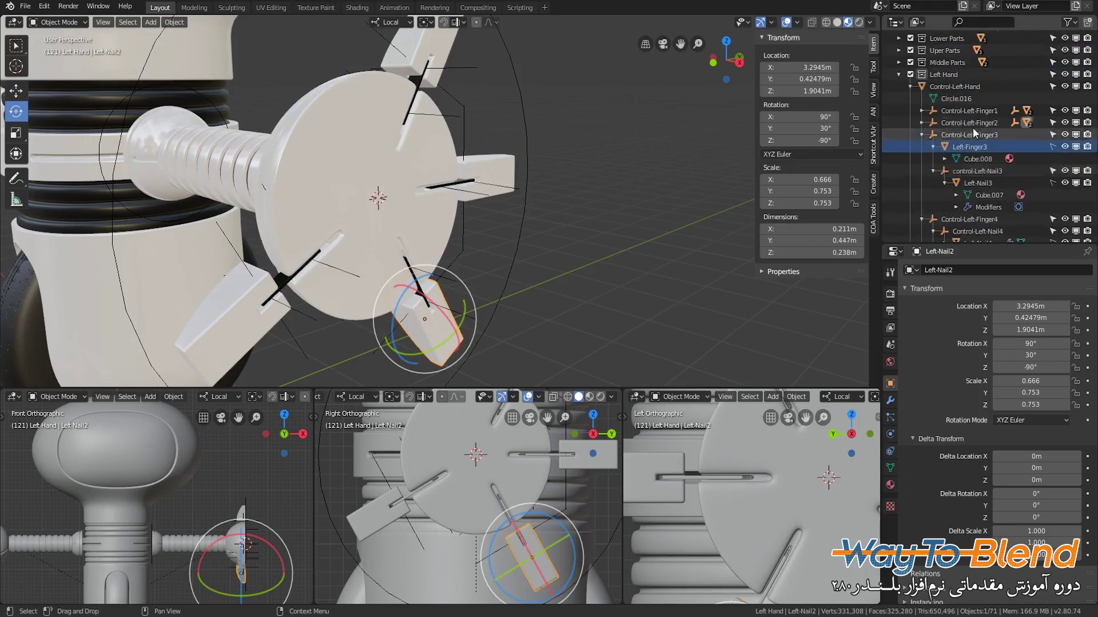
click(921, 123)
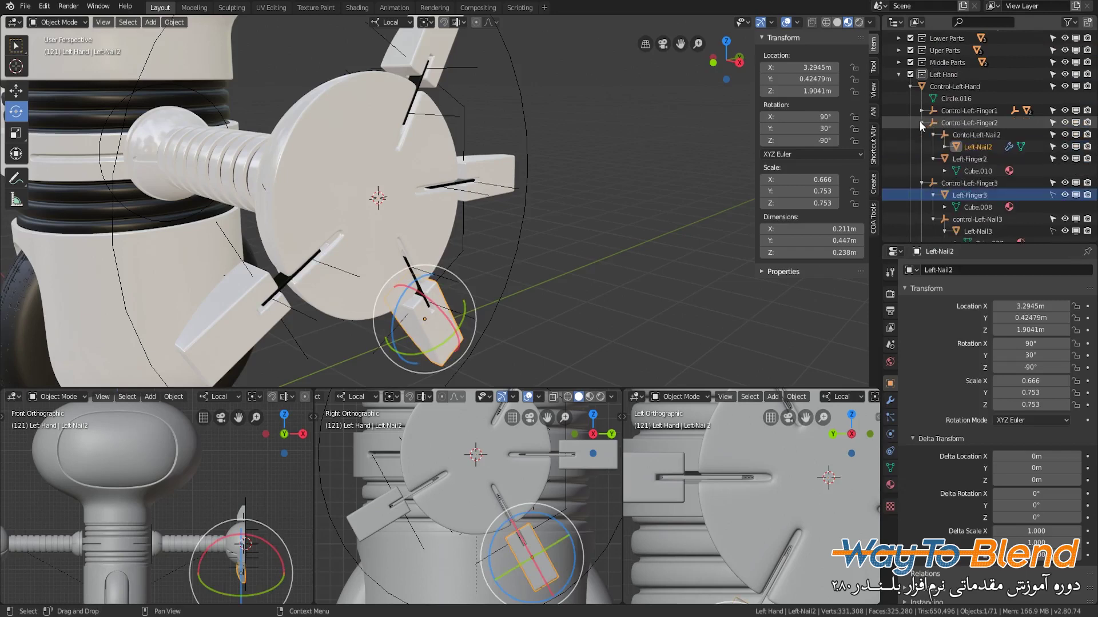
click(1054, 147)
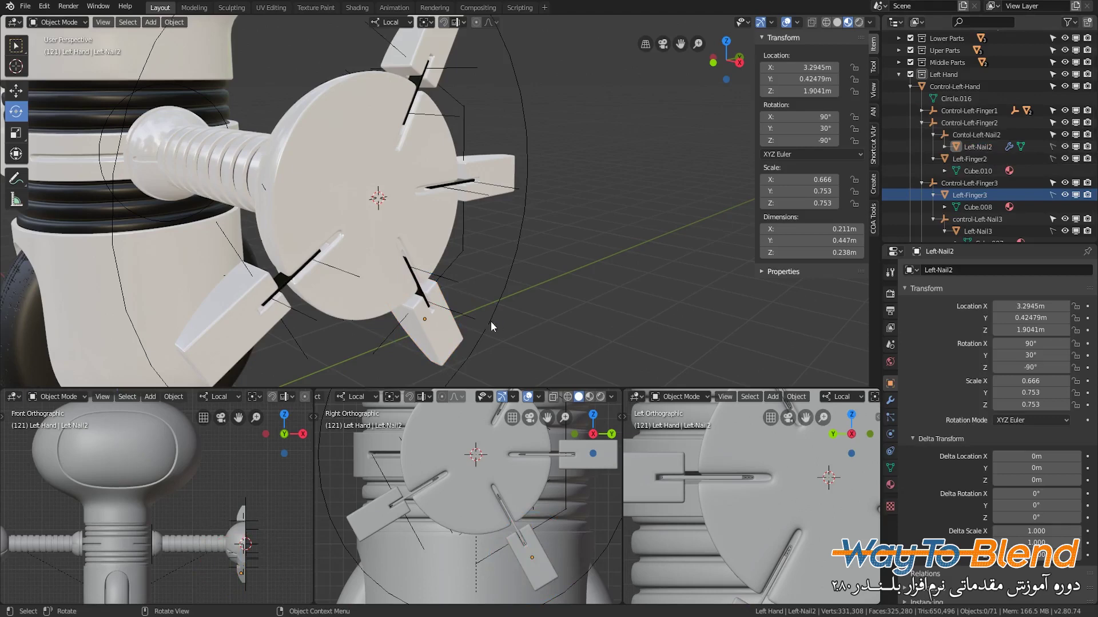
Check that clicking nails selects their control empties, cancelling an accidental trackball rotation
click(445, 330)
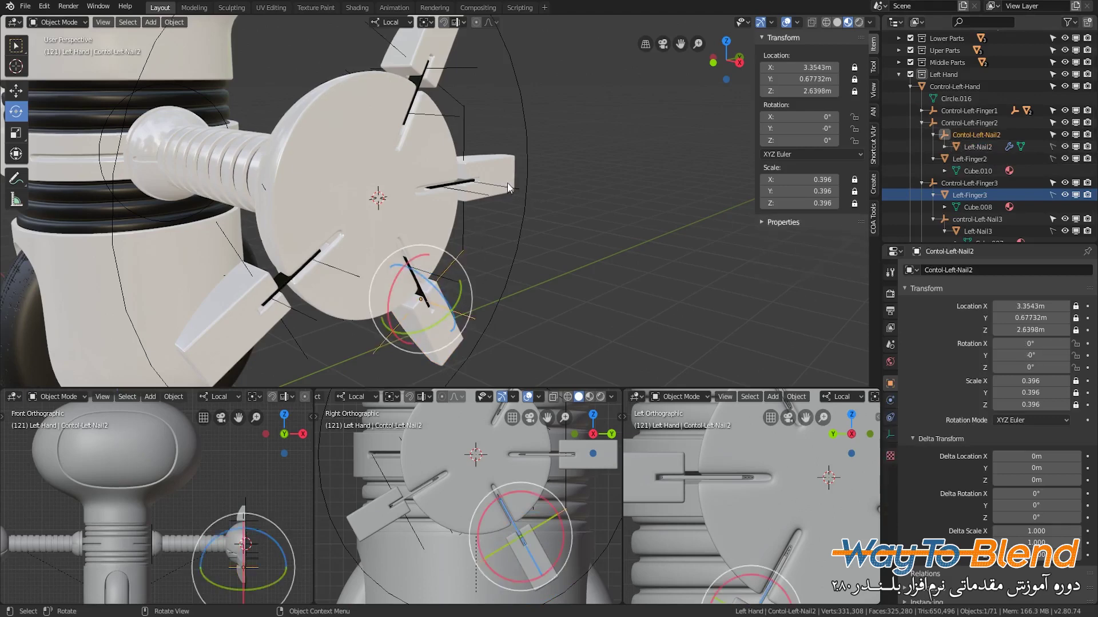
click(508, 171)
click(437, 314)
click(437, 314)
click(437, 291)
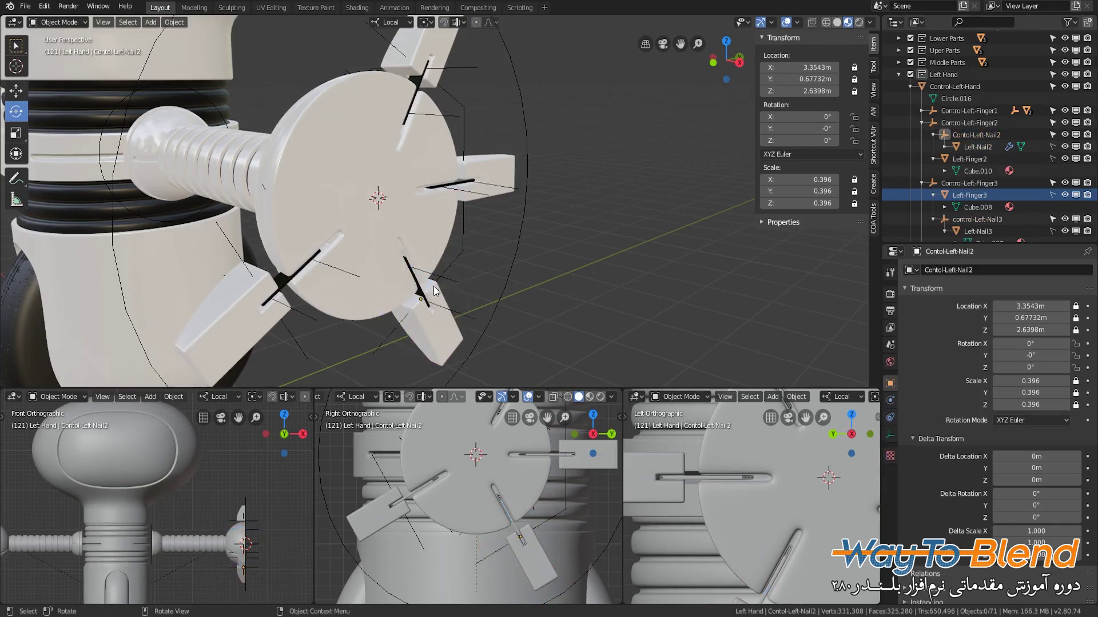
click(622, 315)
click(16, 46)
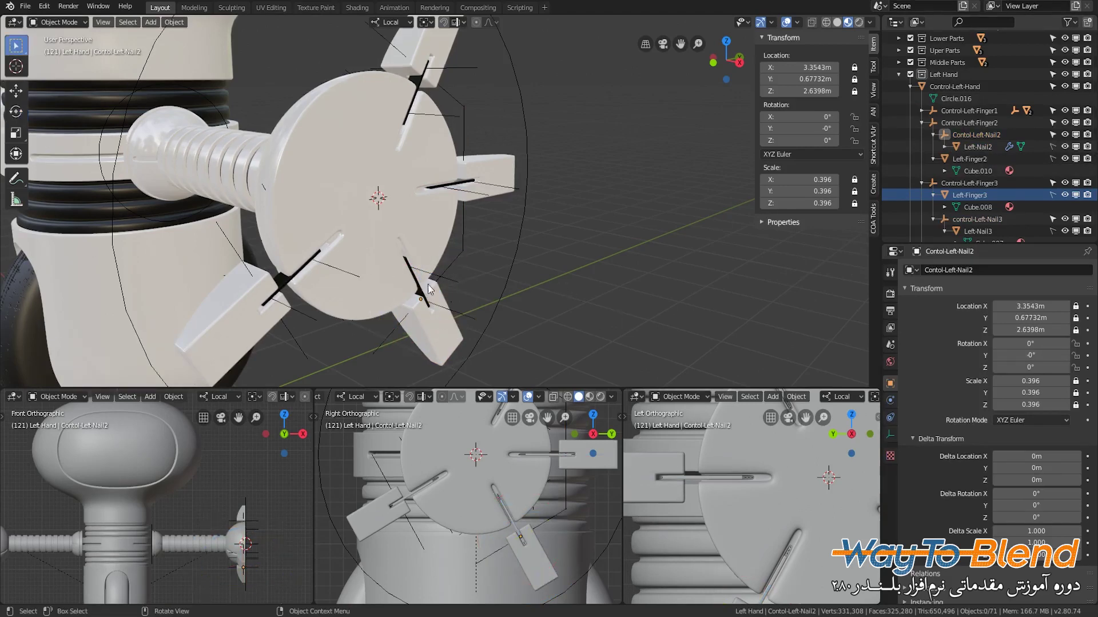
Confirm clicks pick Control-Left-Finger2 and control-Left-Nail3, finding Left-Nail1 still selectable
click(448, 279)
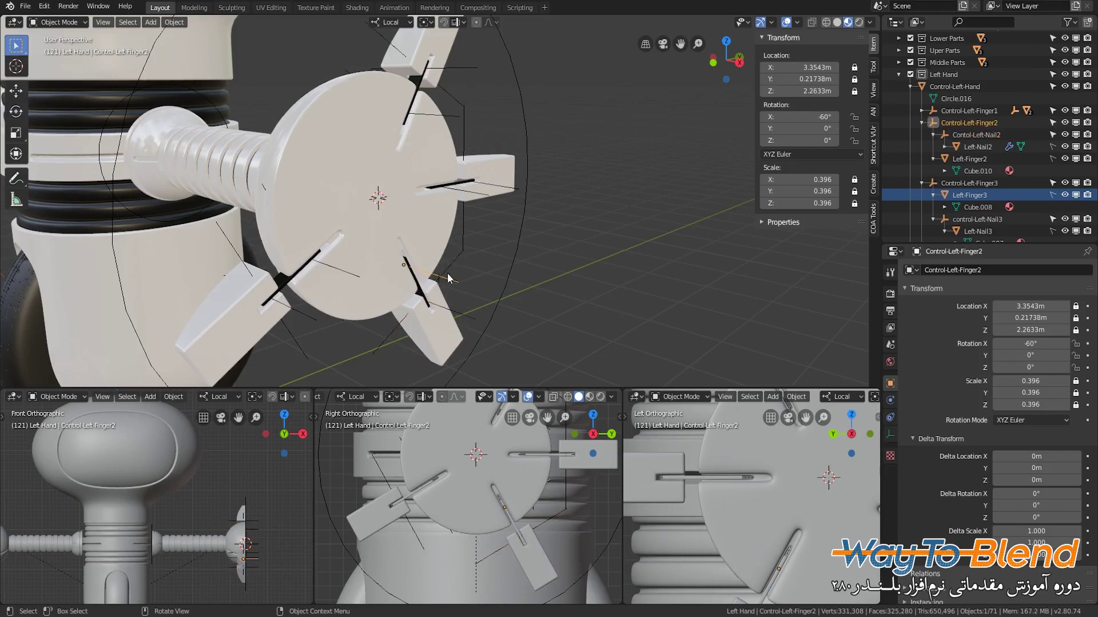
click(457, 185)
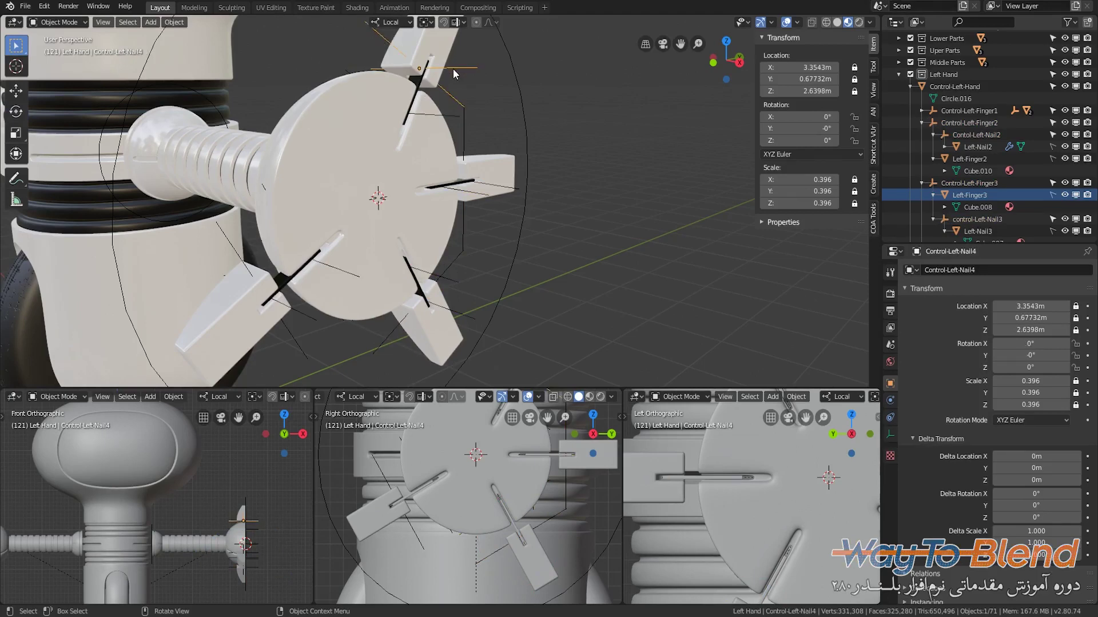
click(212, 335)
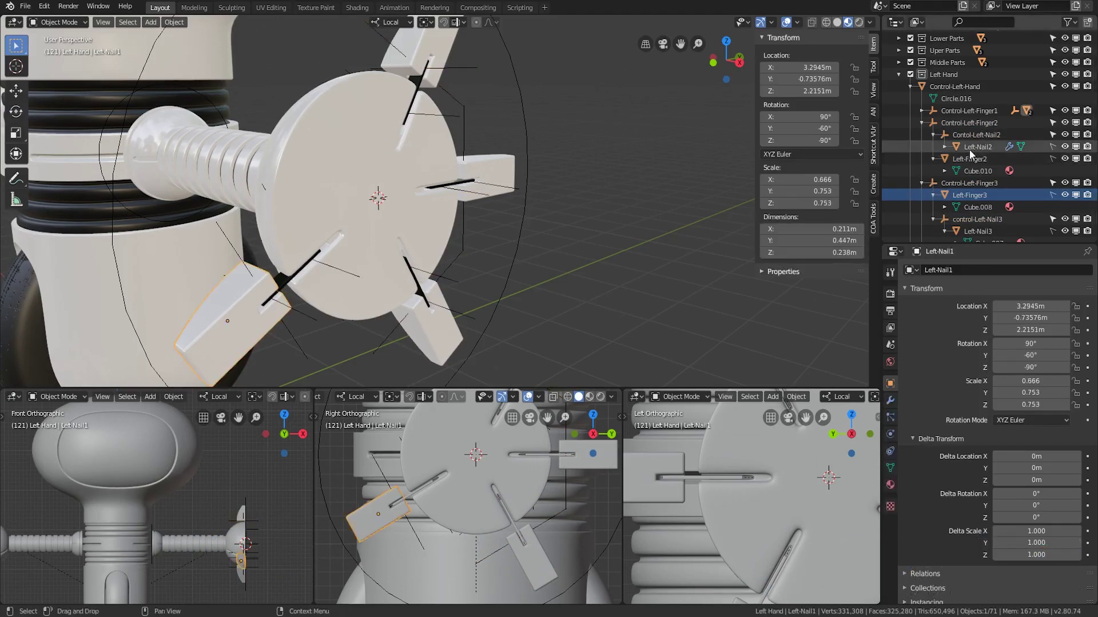
Make Left-Nail1 and Left-Finger1 unselectable in the Outliner under Control-Left-Finger1
scroll(966, 147, down, 2)
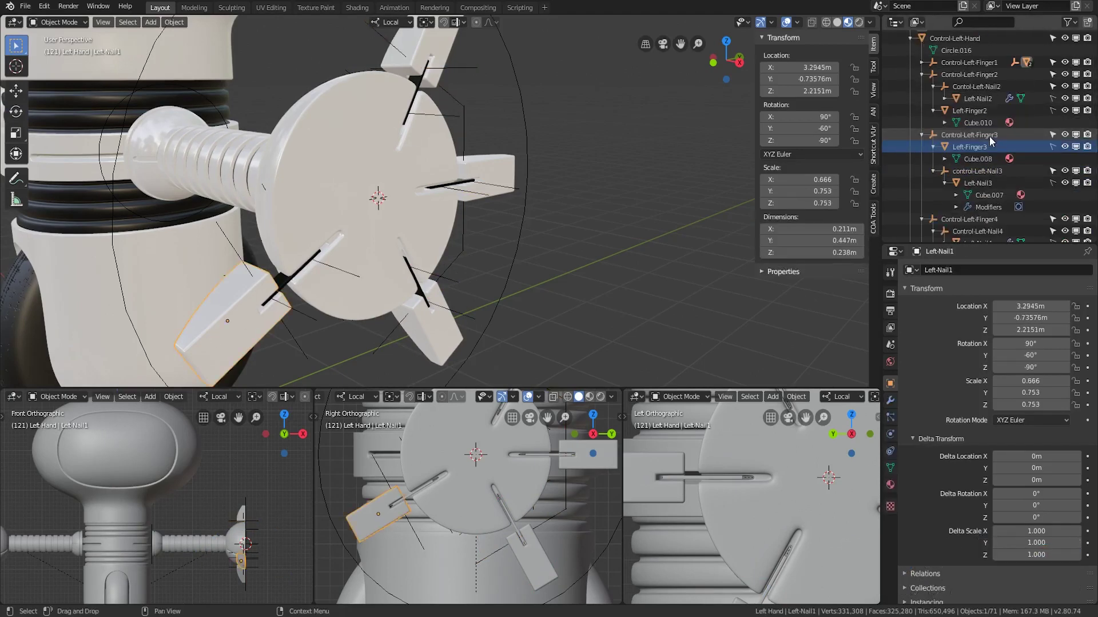
click(921, 62)
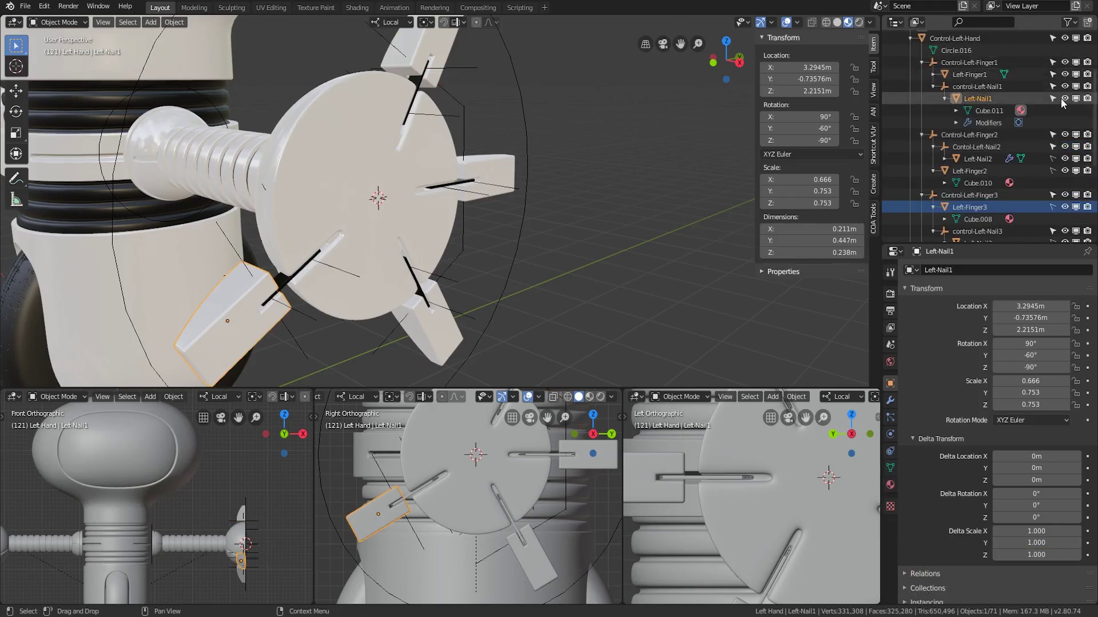
click(1053, 98)
click(1053, 75)
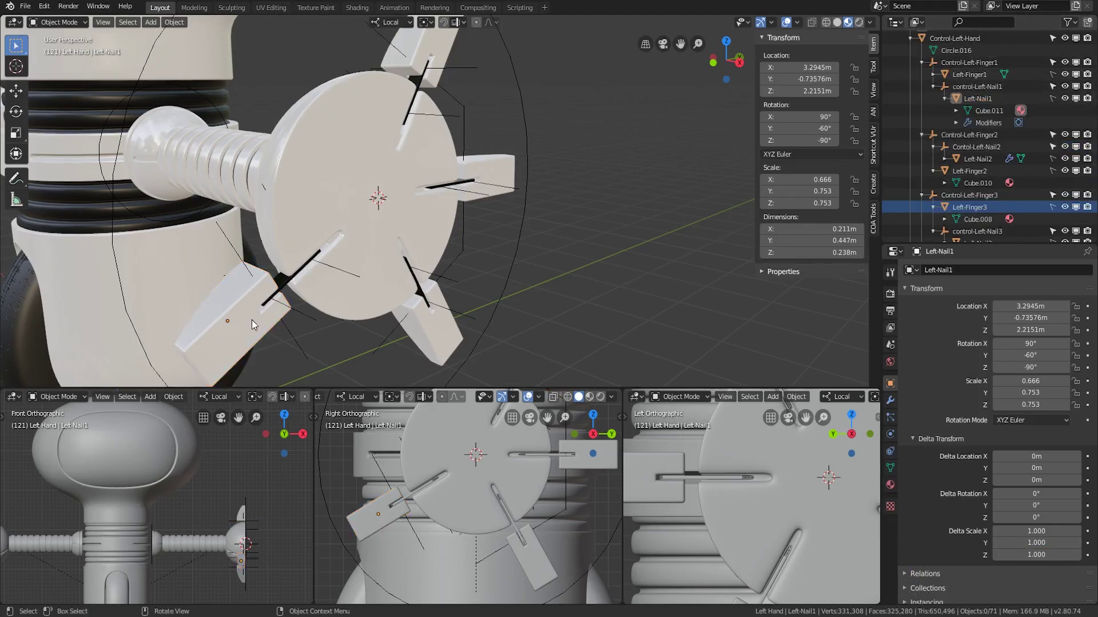
Verify the lower-left nail and finger now select control-Left-Nail1 and Control-Left-Finger1
click(252, 321)
click(245, 313)
click(225, 328)
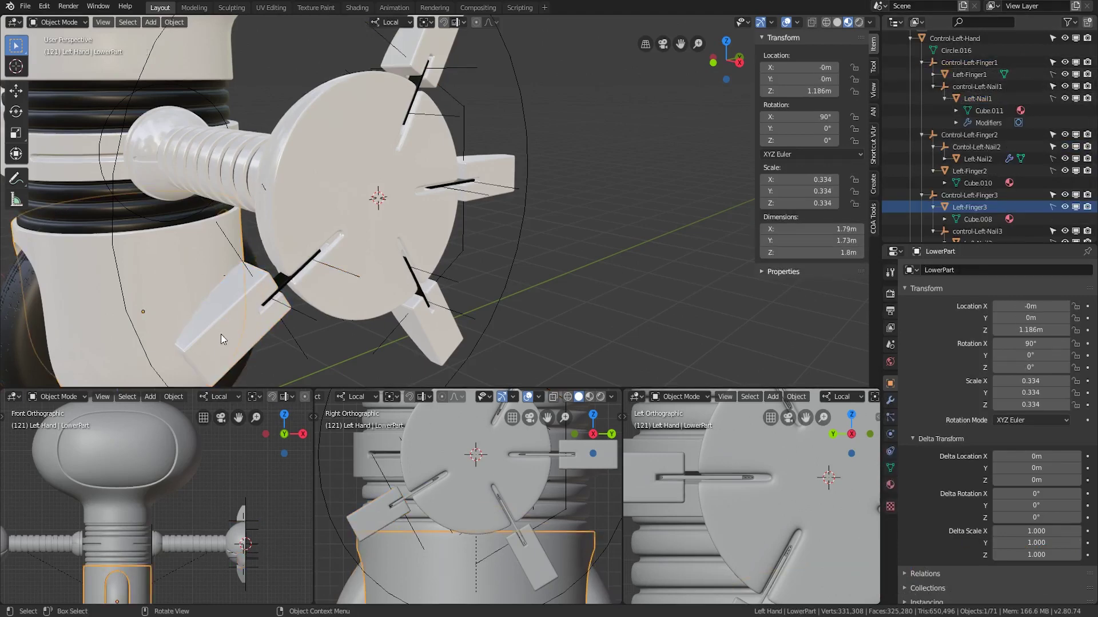
click(212, 327)
click(274, 316)
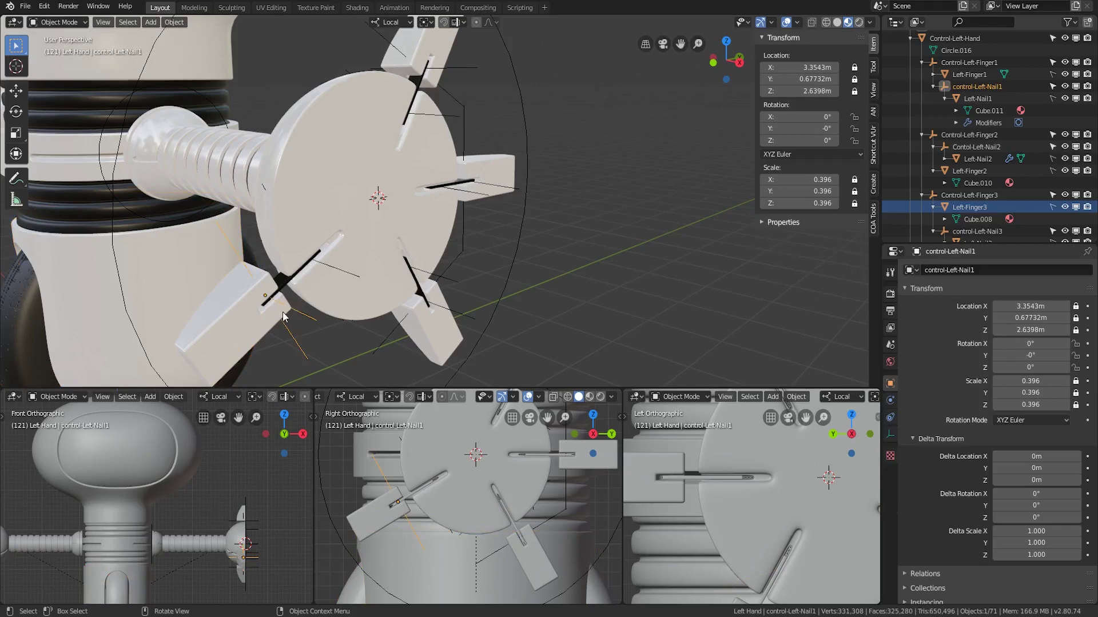
click(280, 284)
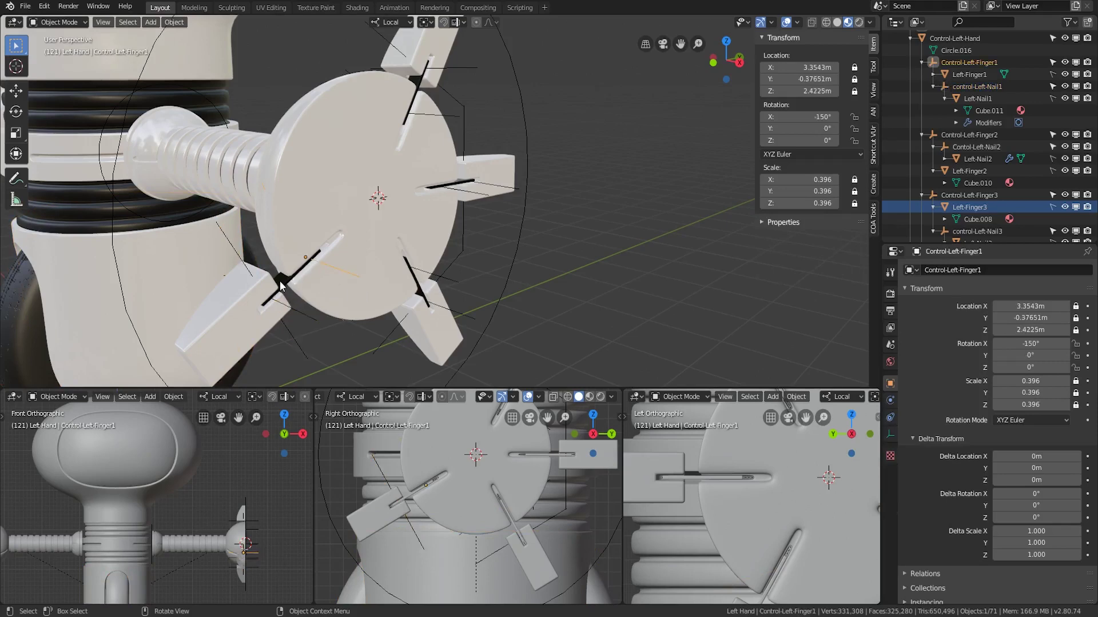
scroll(409, 253, down, 5)
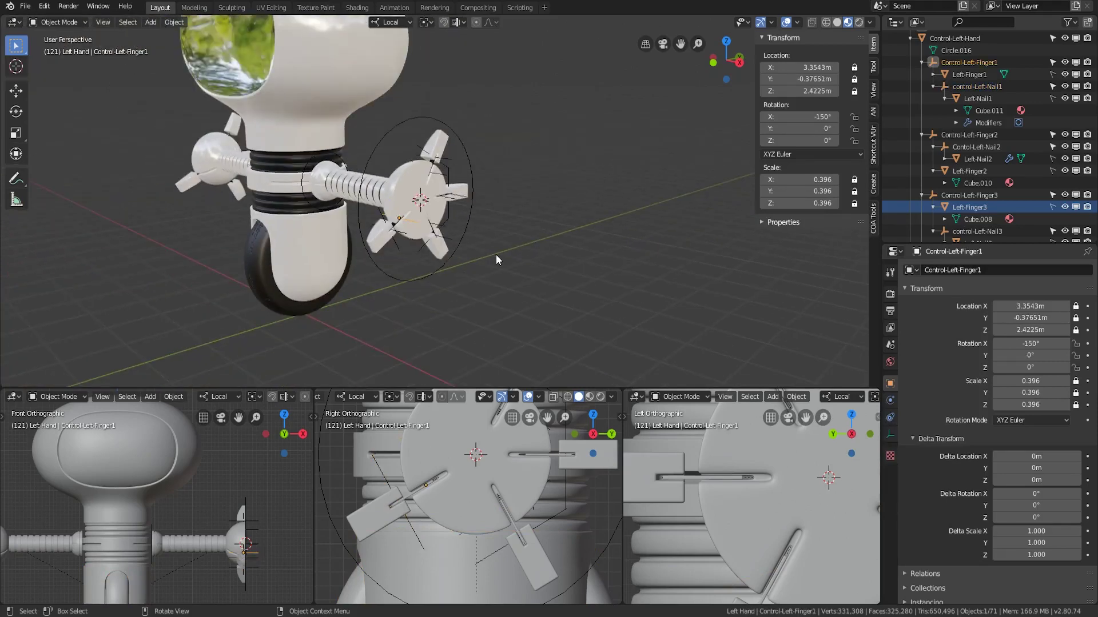
mouse_move(496, 260)
middle_down()
mouse_move(580, 287)
mouse_move(561, 280)
middle_up()
click(522, 191)
key(r)
key(Escape)
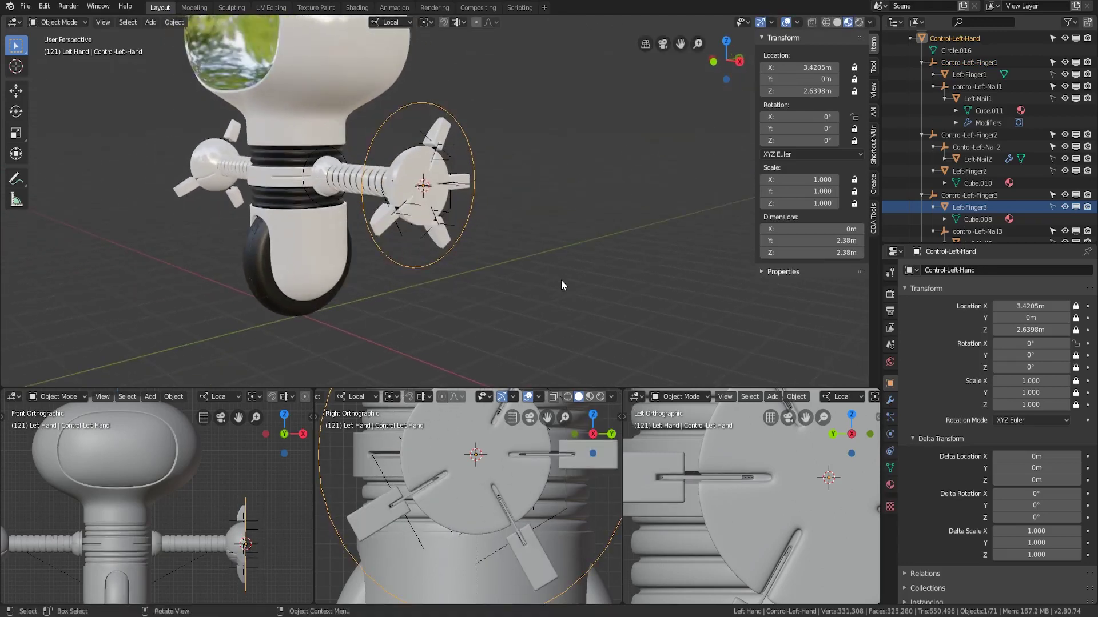